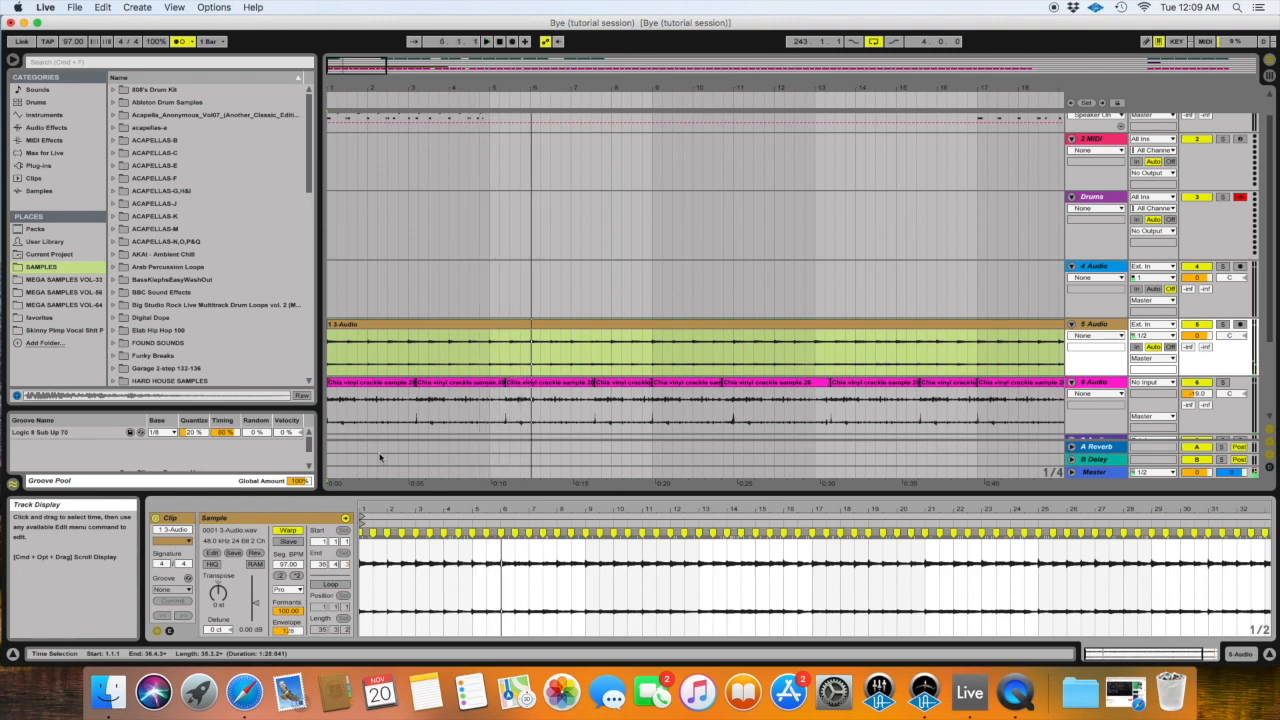
# - Stop playback and delete the existing Drums track from the arrangement
pyautogui.press('space')
pyautogui.click(331, 288)
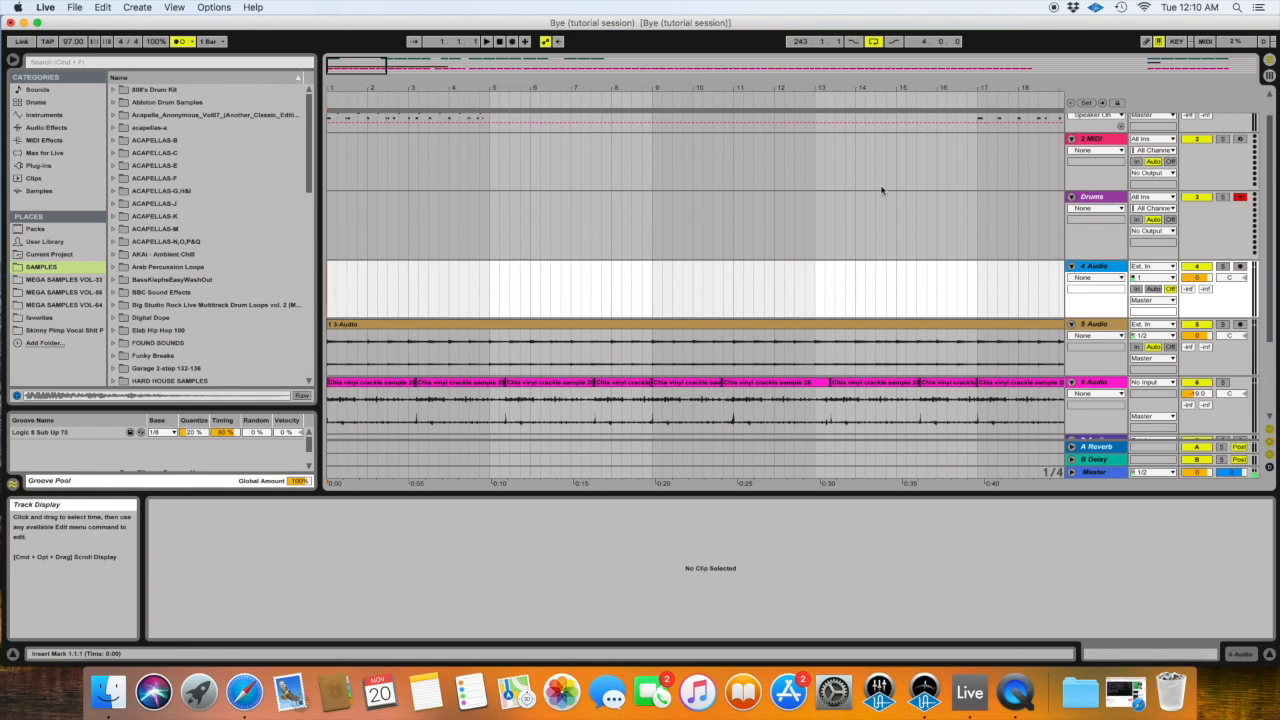
pyautogui.click(1099, 198)
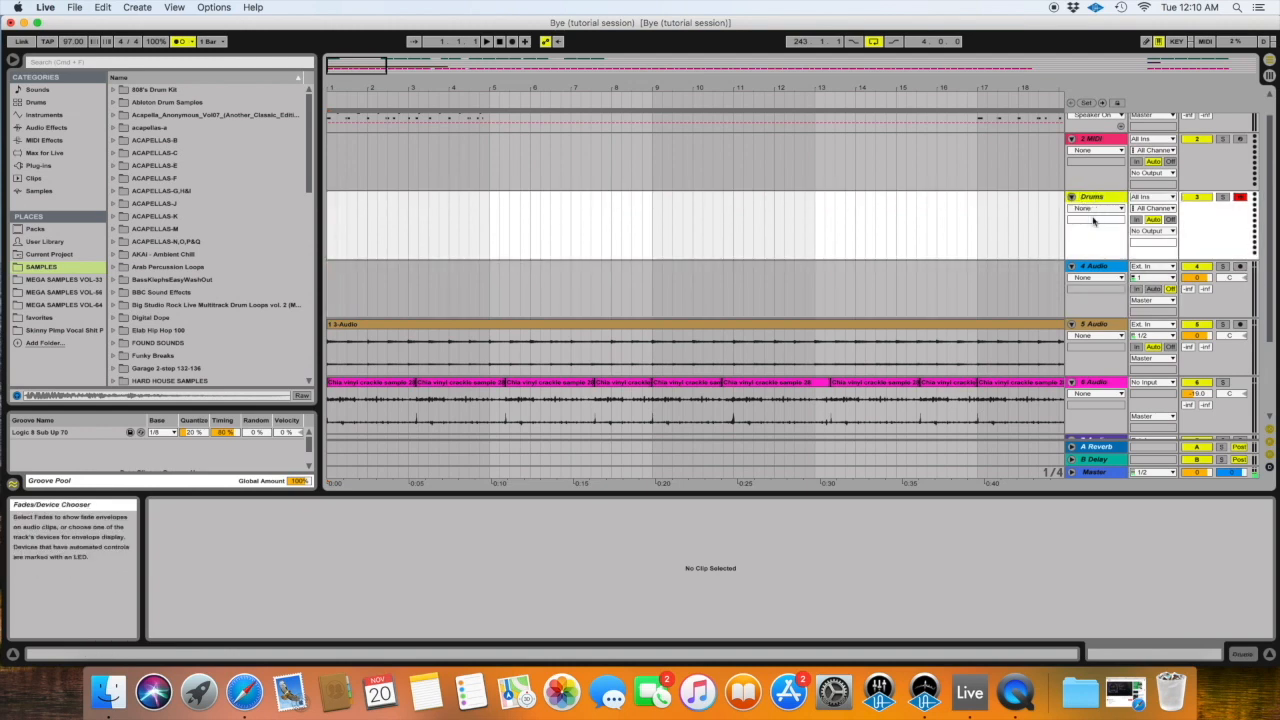
pyautogui.click(1103, 198)
pyautogui.press('Delete')
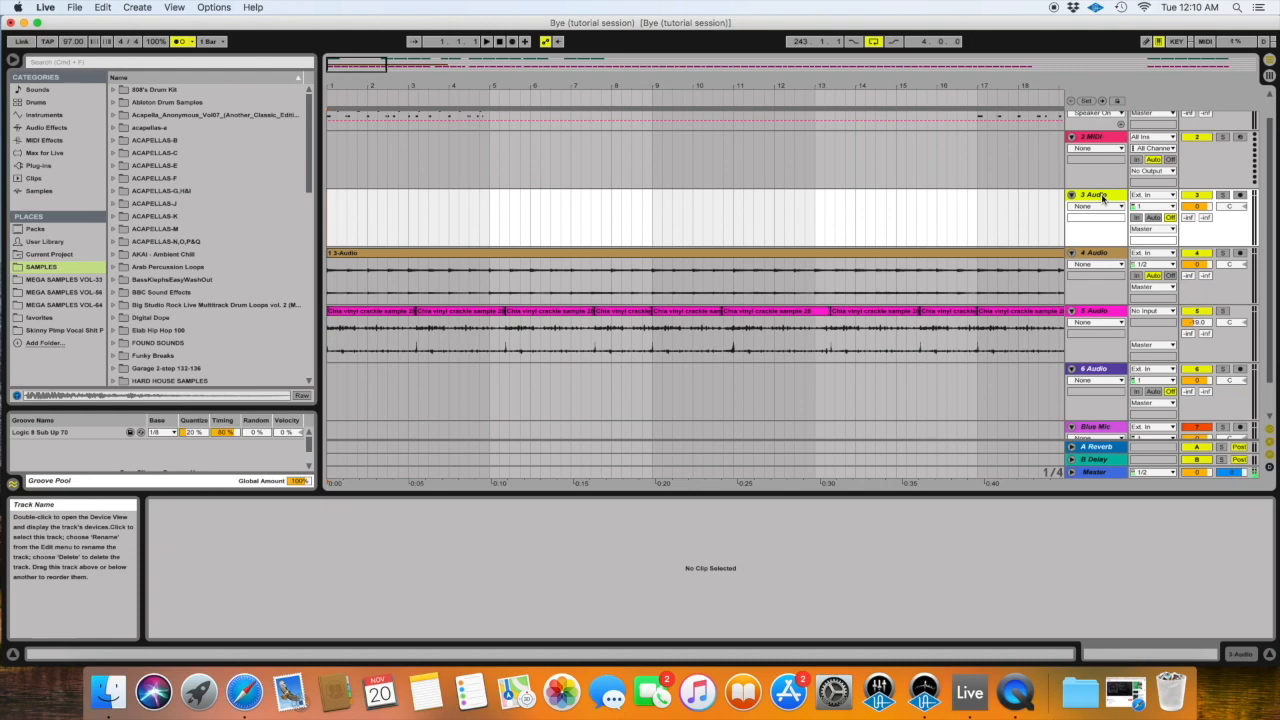
# - Insert a new MIDI track below the 3 Audio track and rename it Drums
pyautogui.press('super+shift+t')
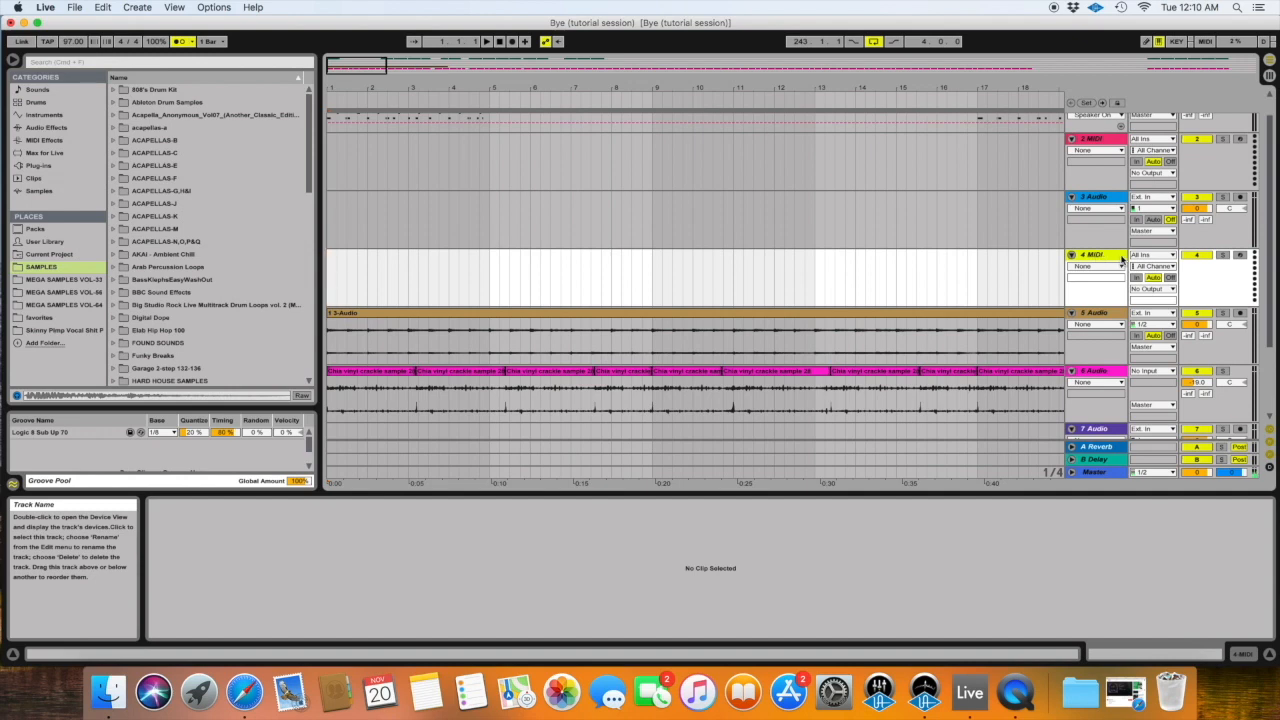
pyautogui.press('super+r')
pyautogui.write('Drum')
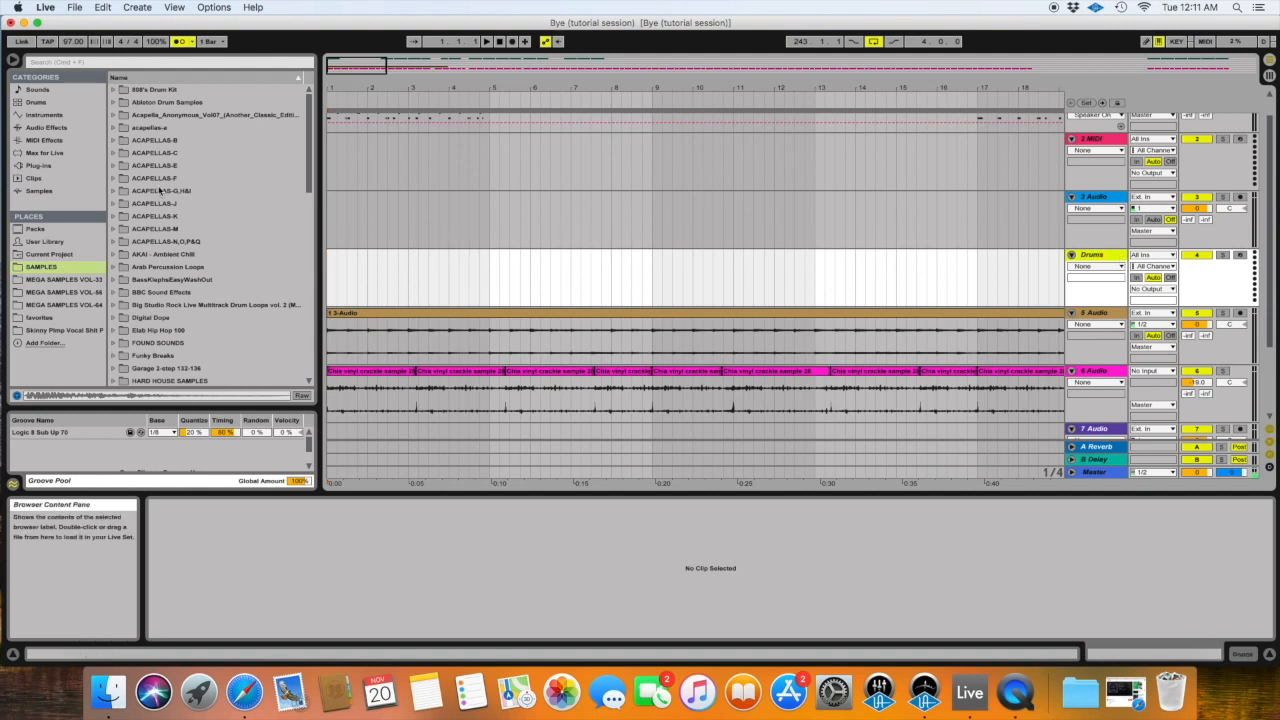
# - Load an empty Drum Rack instrument onto the new Drums track
pyautogui.click(43, 115)
pyautogui.click(136, 116)
pyautogui.moveTo(124, 117); pyautogui.dragTo(337, 270)
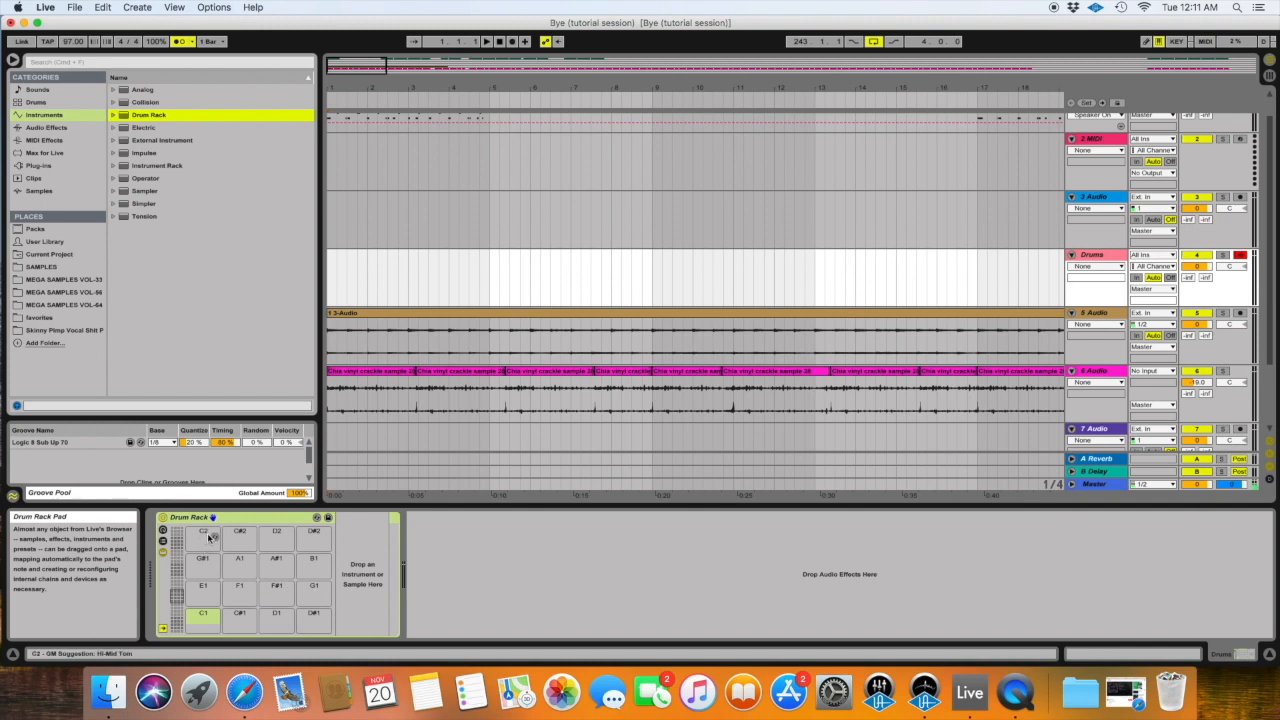
# - Audition the kick samples in the favorites folder and load LAD_EDITION2_Kick040.wav onto Drum Rack pad C2
pyautogui.click(48, 318)
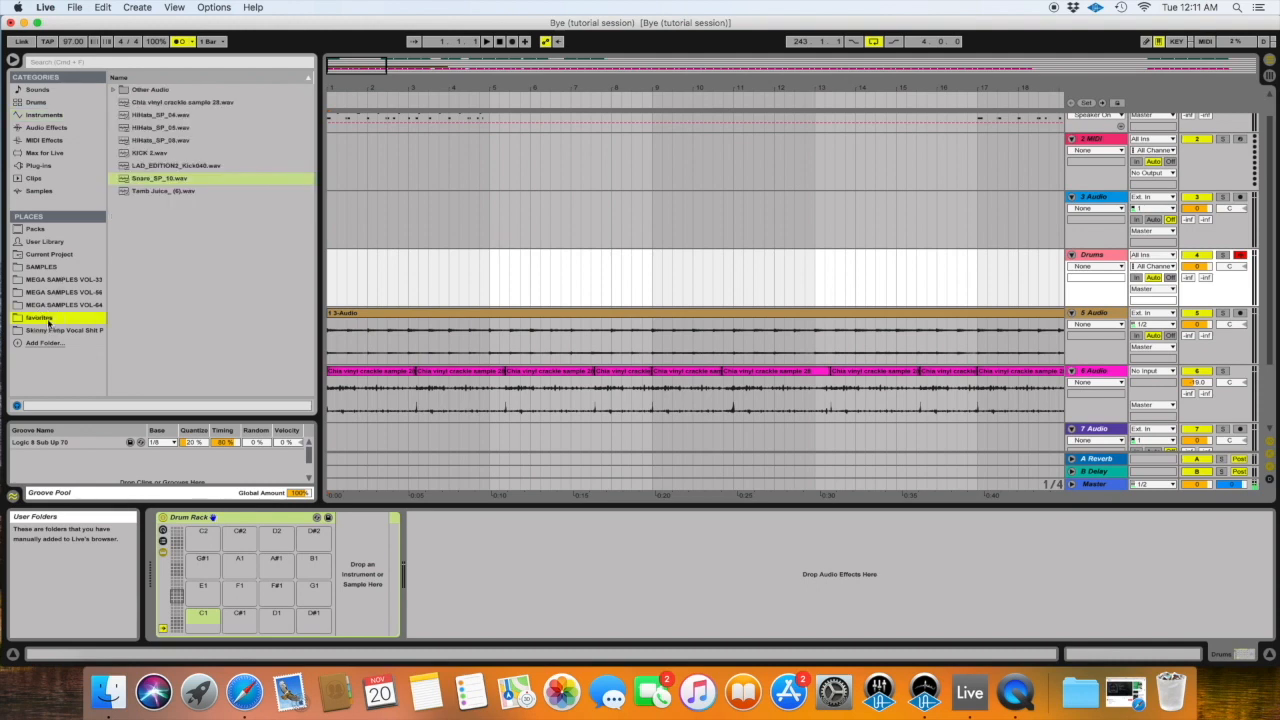
pyautogui.click(141, 166)
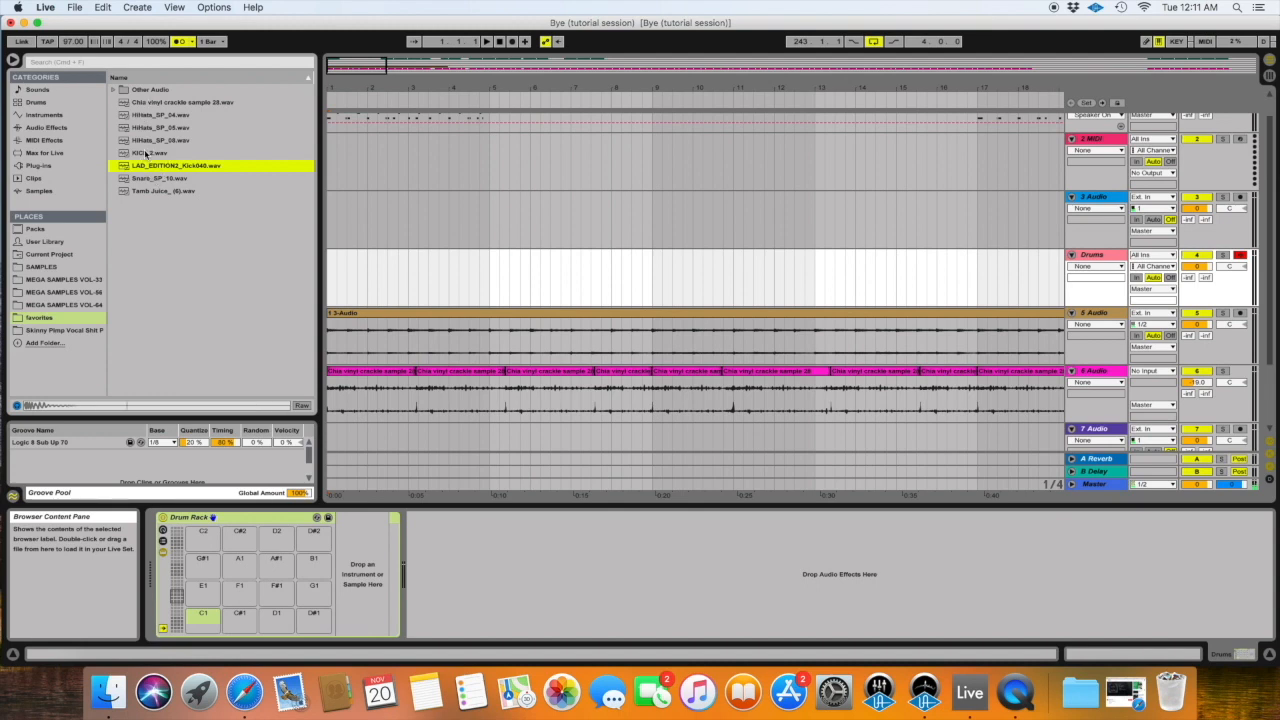
pyautogui.click(147, 154)
pyautogui.click(144, 166)
pyautogui.click(144, 156)
pyautogui.click(143, 168)
pyautogui.moveTo(137, 170); pyautogui.dragTo(210, 533)
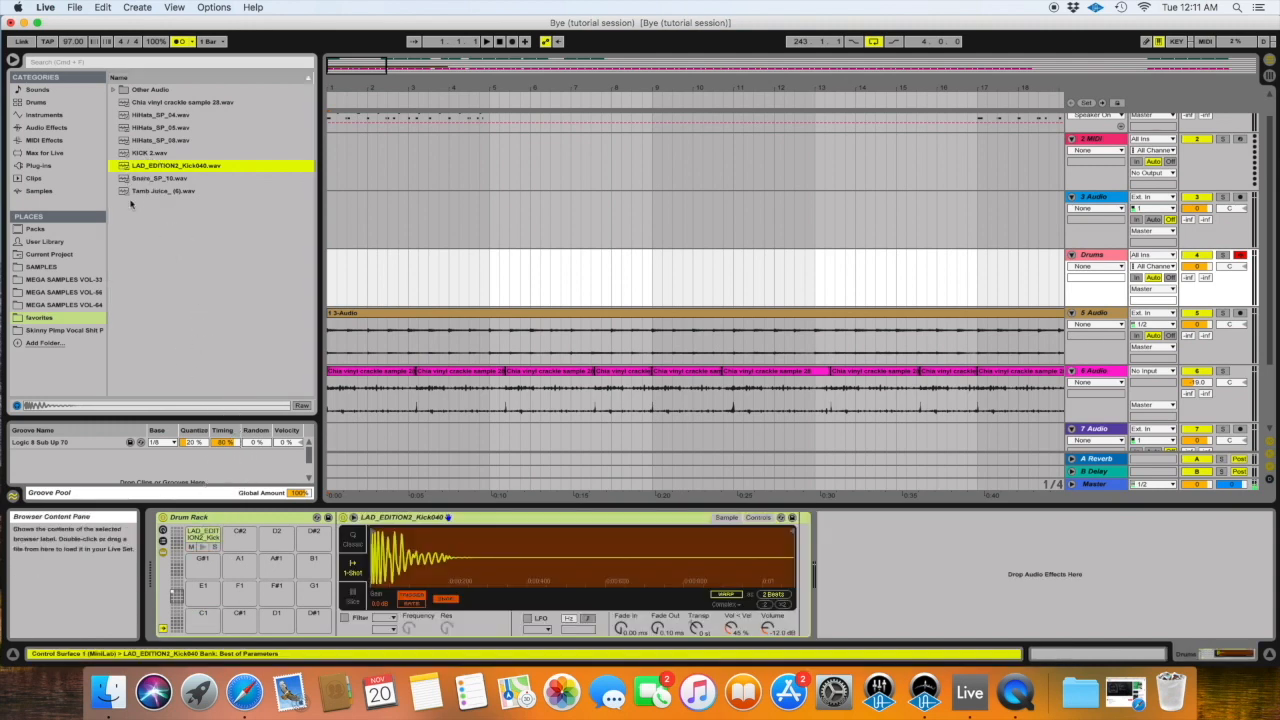
# - Load Snare_SP_10.wav from the favorites folder onto Drum Rack pad D2
pyautogui.click(148, 179)
pyautogui.moveTo(135, 177); pyautogui.dragTo(277, 538)
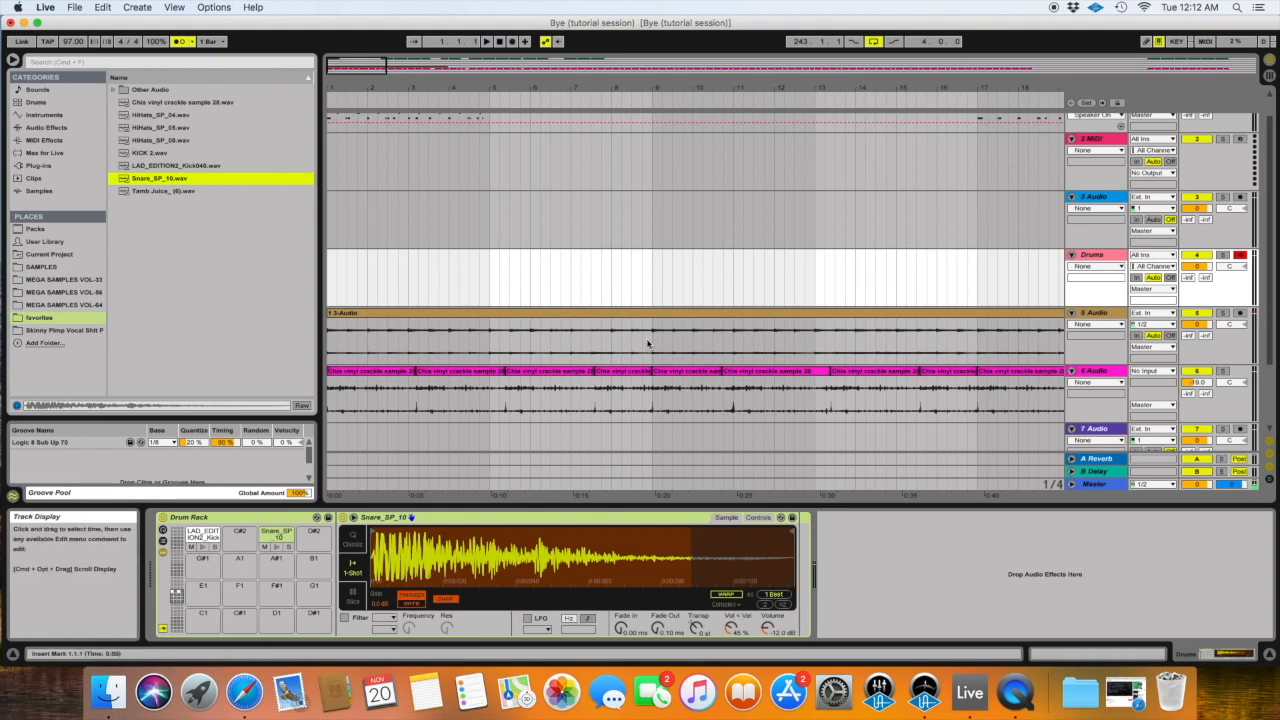
pyautogui.click(328, 271)
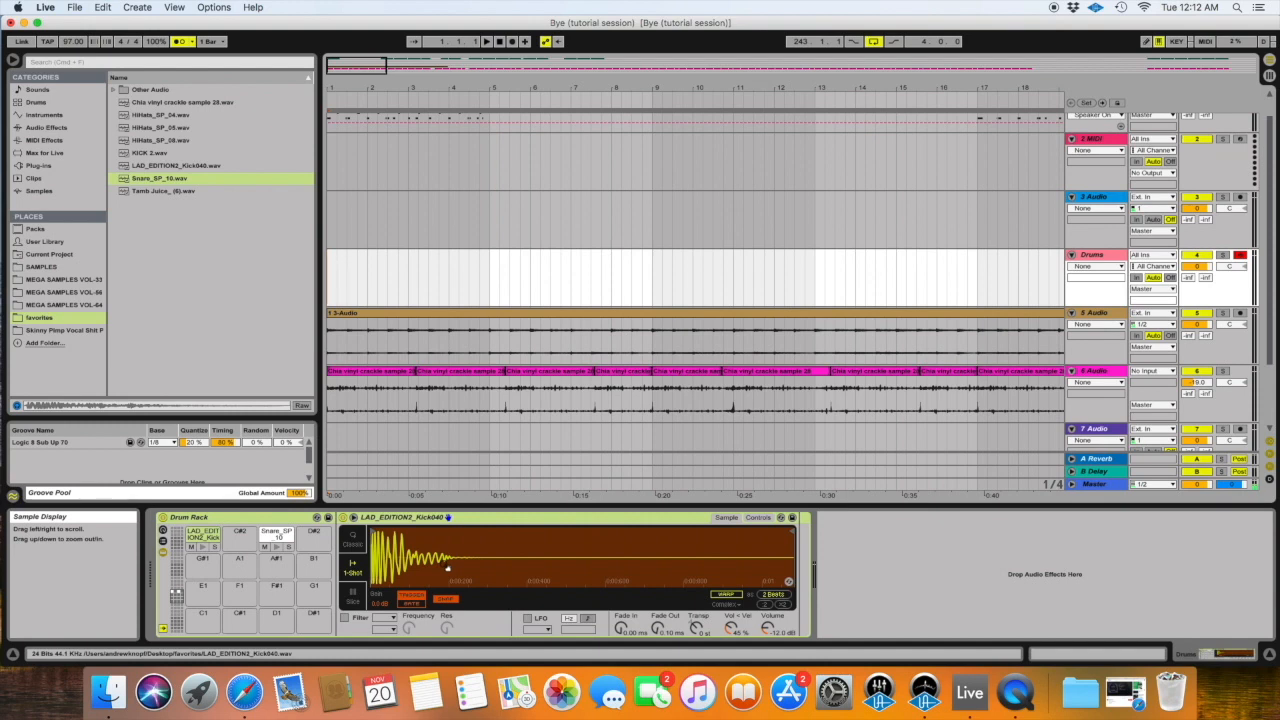
# - Set the kick's velocity-to-volume modulation to 0 % and its volume to 0.00 dB, auditioning the pad
pyautogui.press('a')
pyautogui.press('a')
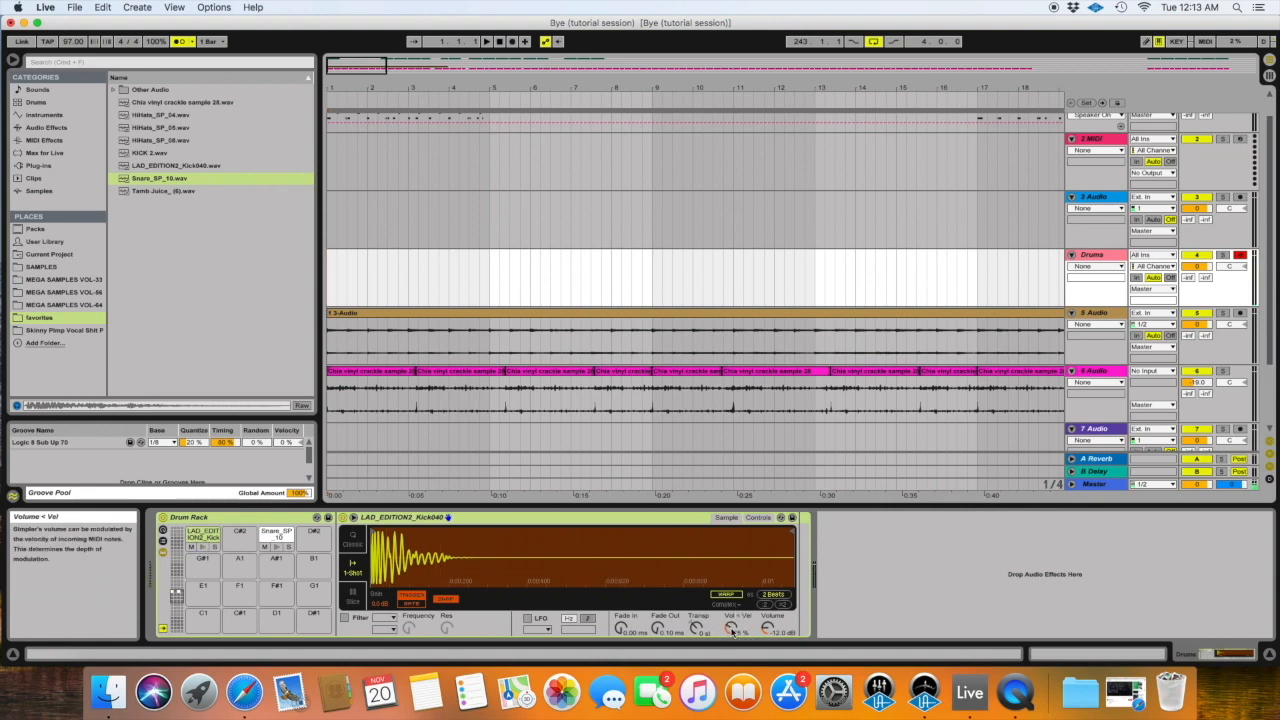
pyautogui.click(733, 630)
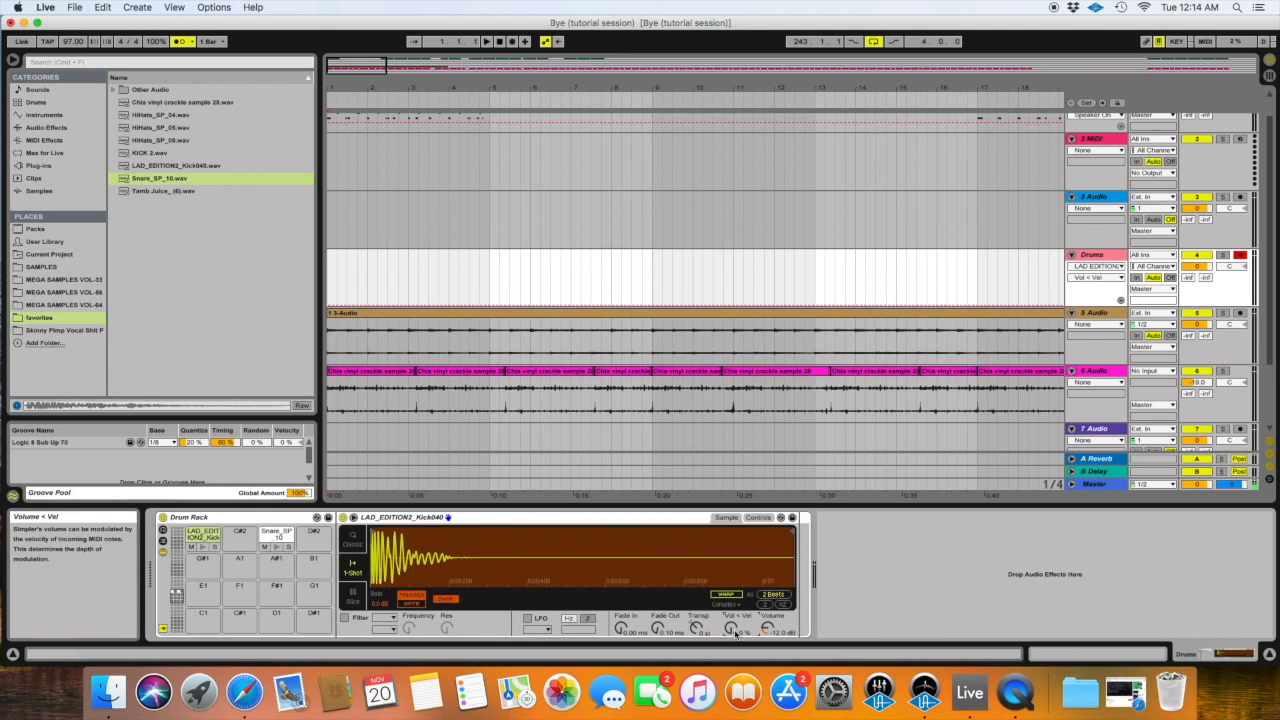
pyautogui.moveTo(773, 628); pyautogui.dragTo(768, 626)
pyautogui.press('a')
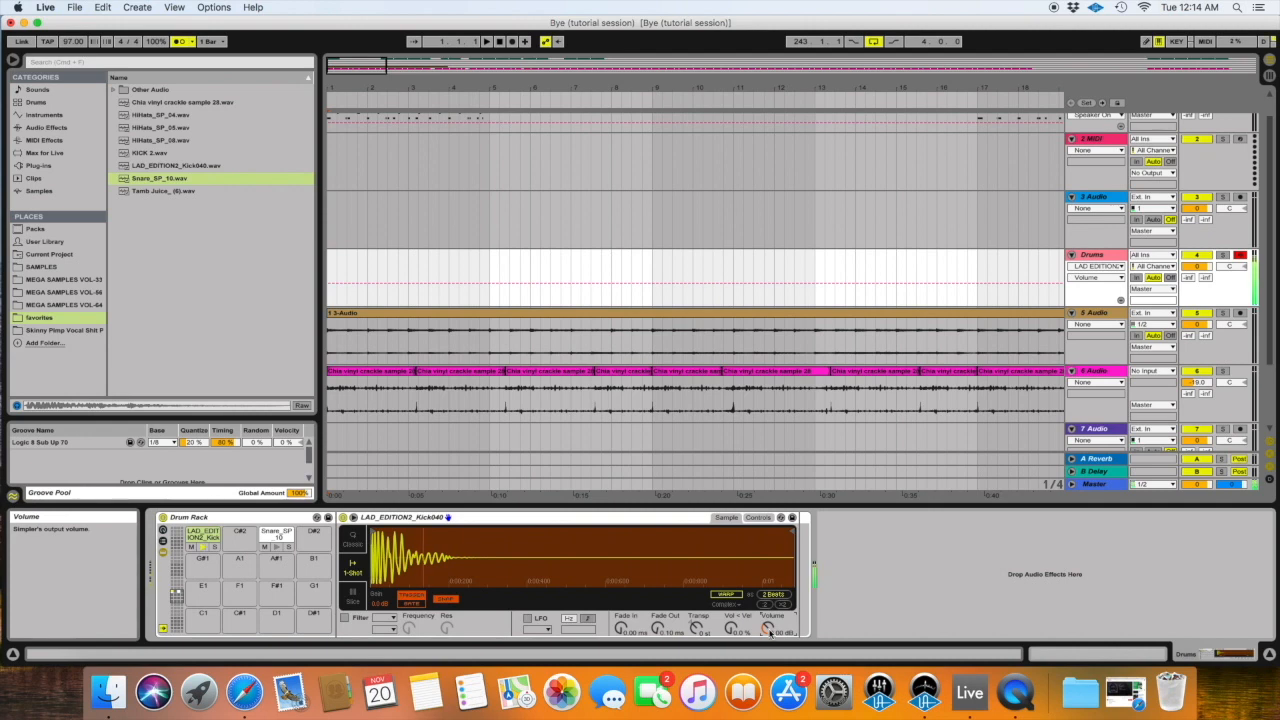
# - Set the snare's velocity-to-volume modulation to 0 % and its volume to -5.14 dB
pyautogui.press('s')
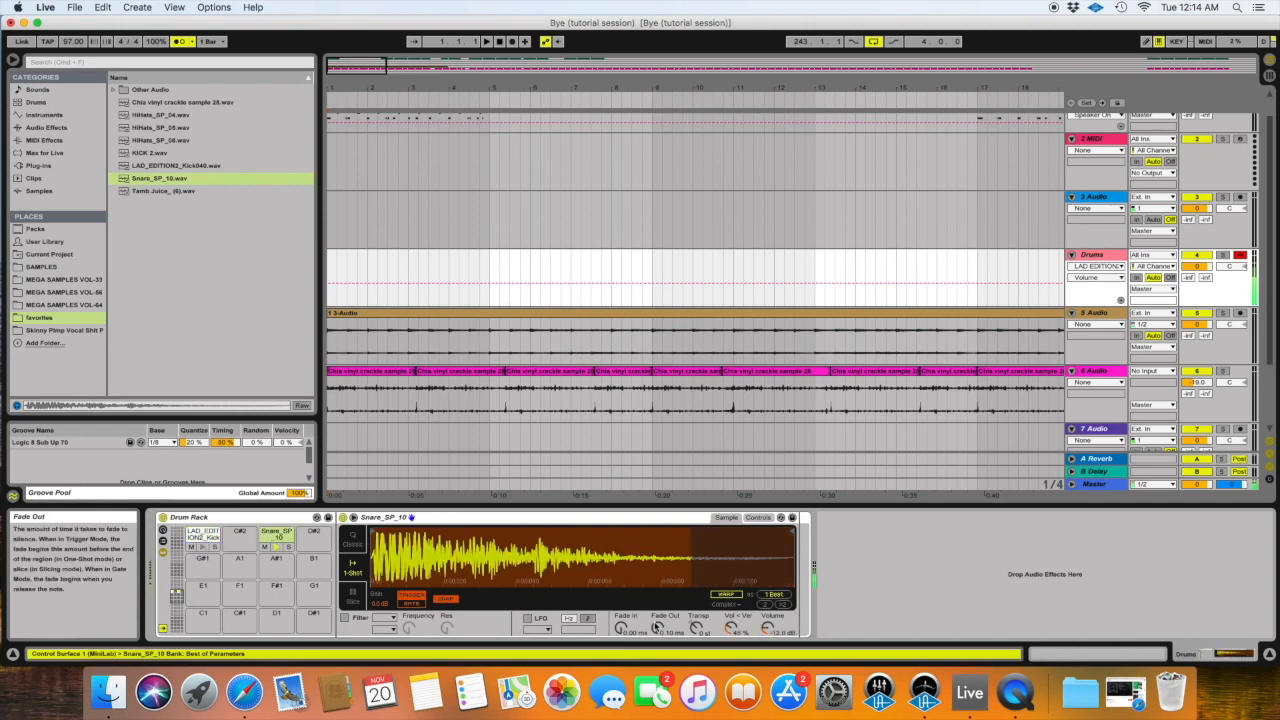
pyautogui.moveTo(732, 628); pyautogui.dragTo(732, 645)
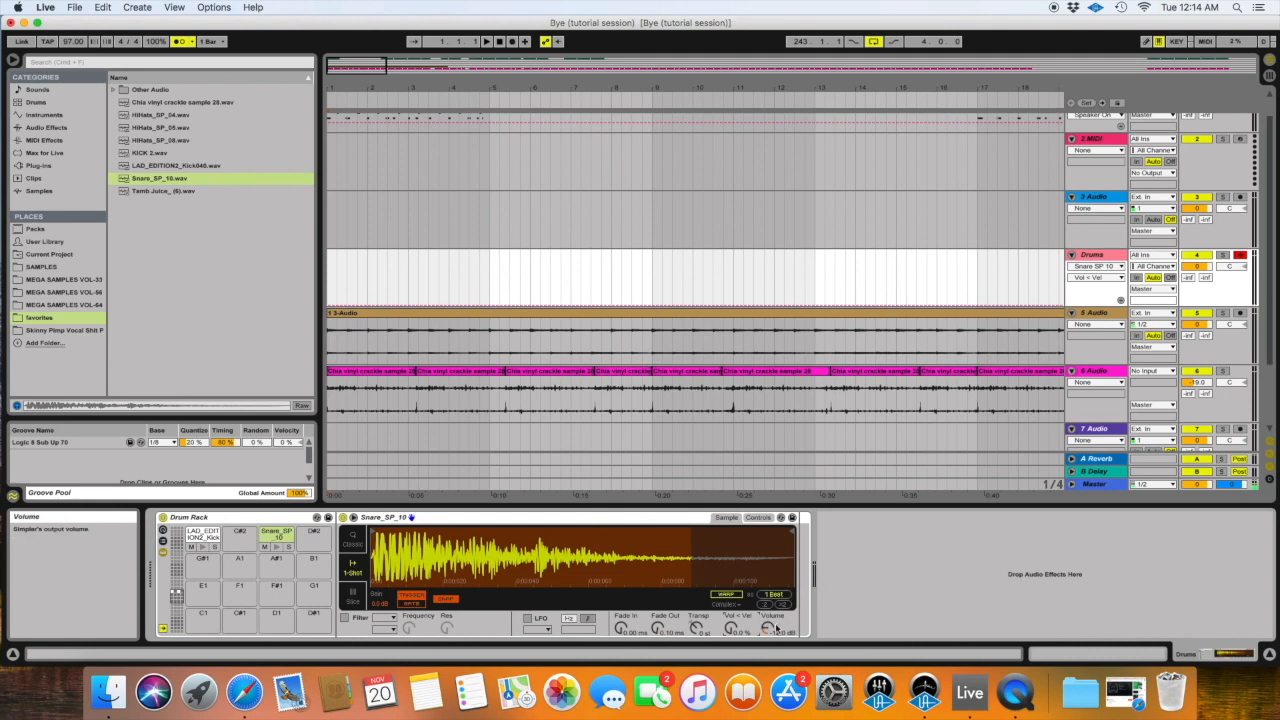
pyautogui.click(772, 628)
pyautogui.moveTo(772, 628); pyautogui.dragTo(772, 607)
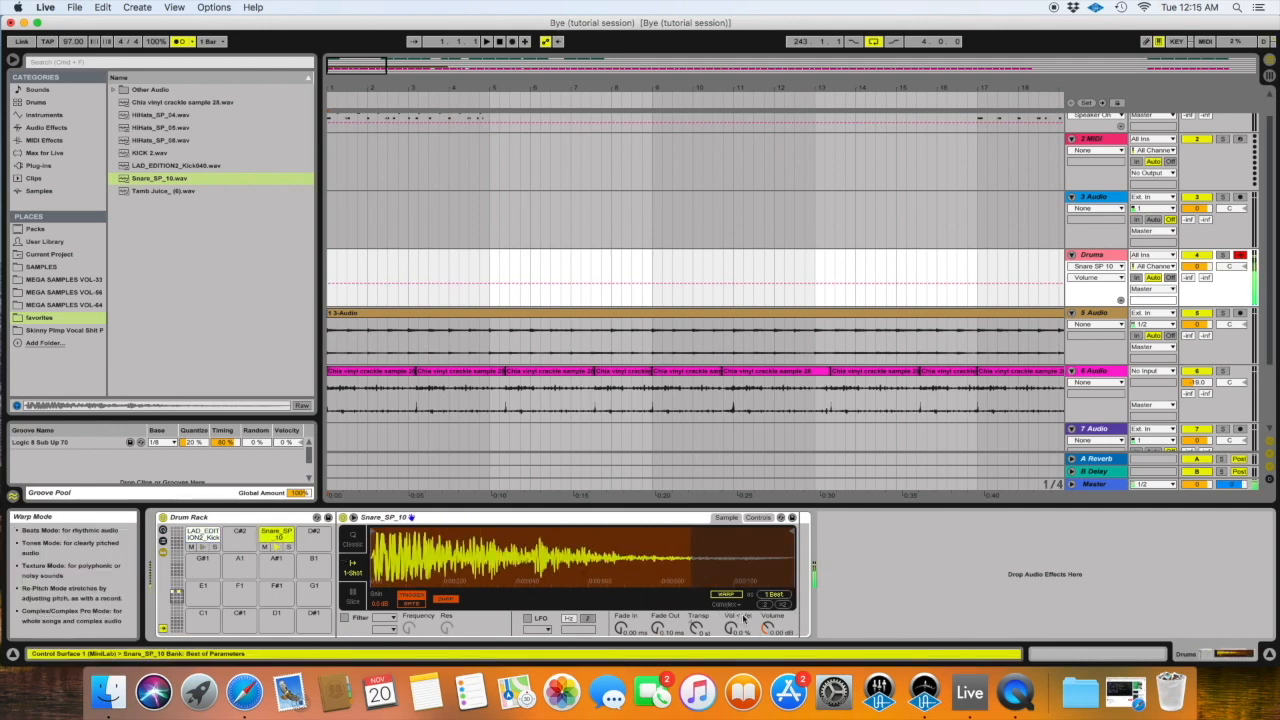
pyautogui.moveTo(768, 628); pyautogui.dragTo(768, 646)
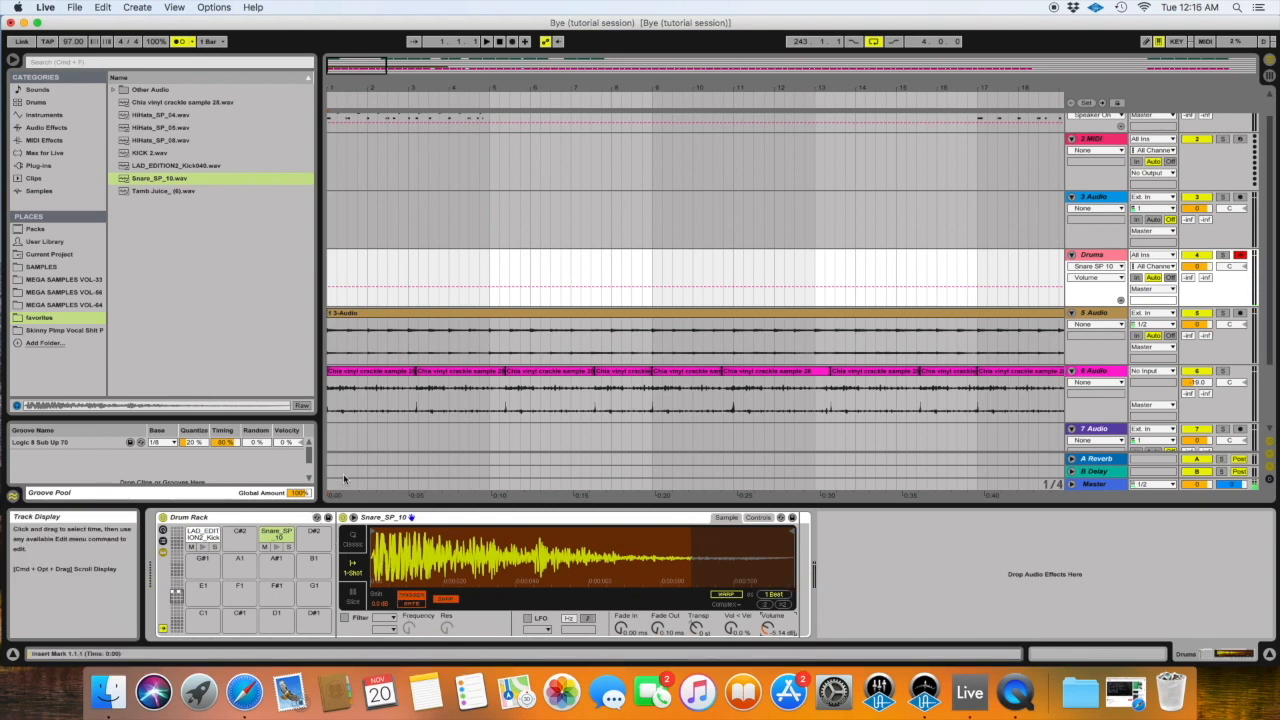
# - Look over the kick sampler's detailed controls and return to its sample waveform view
pyautogui.click(203, 537)
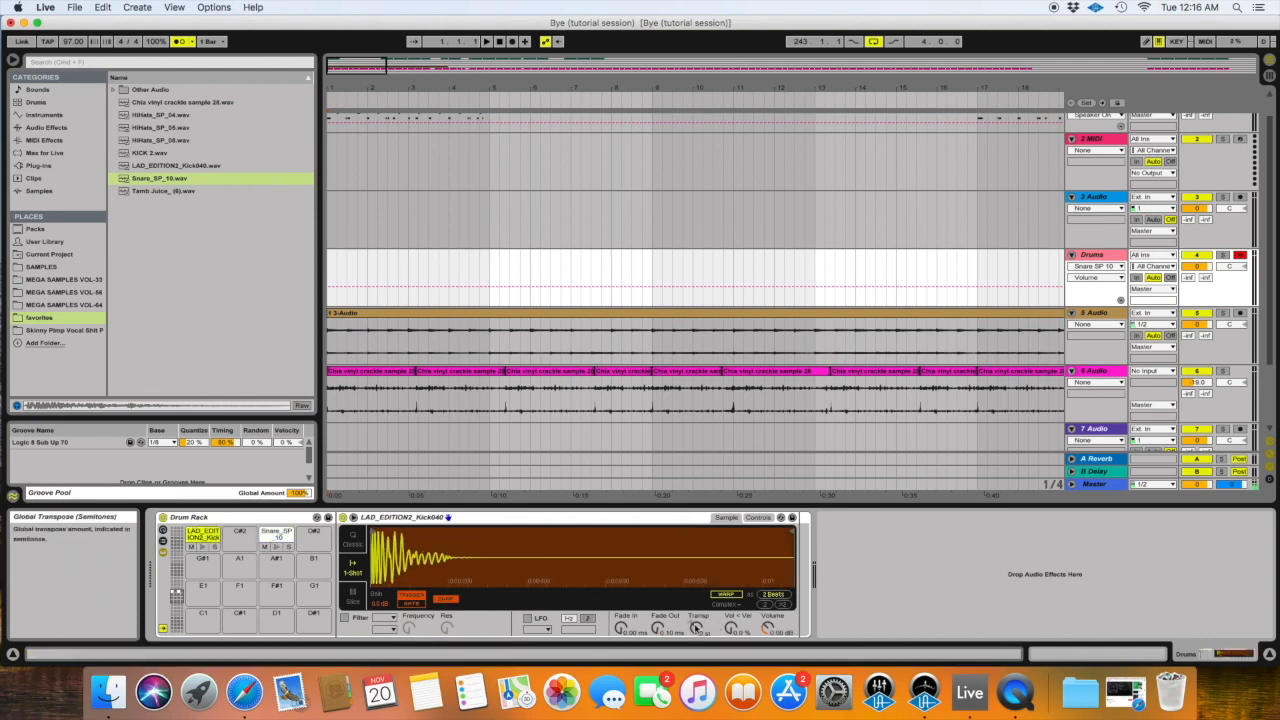
pyautogui.click(758, 518)
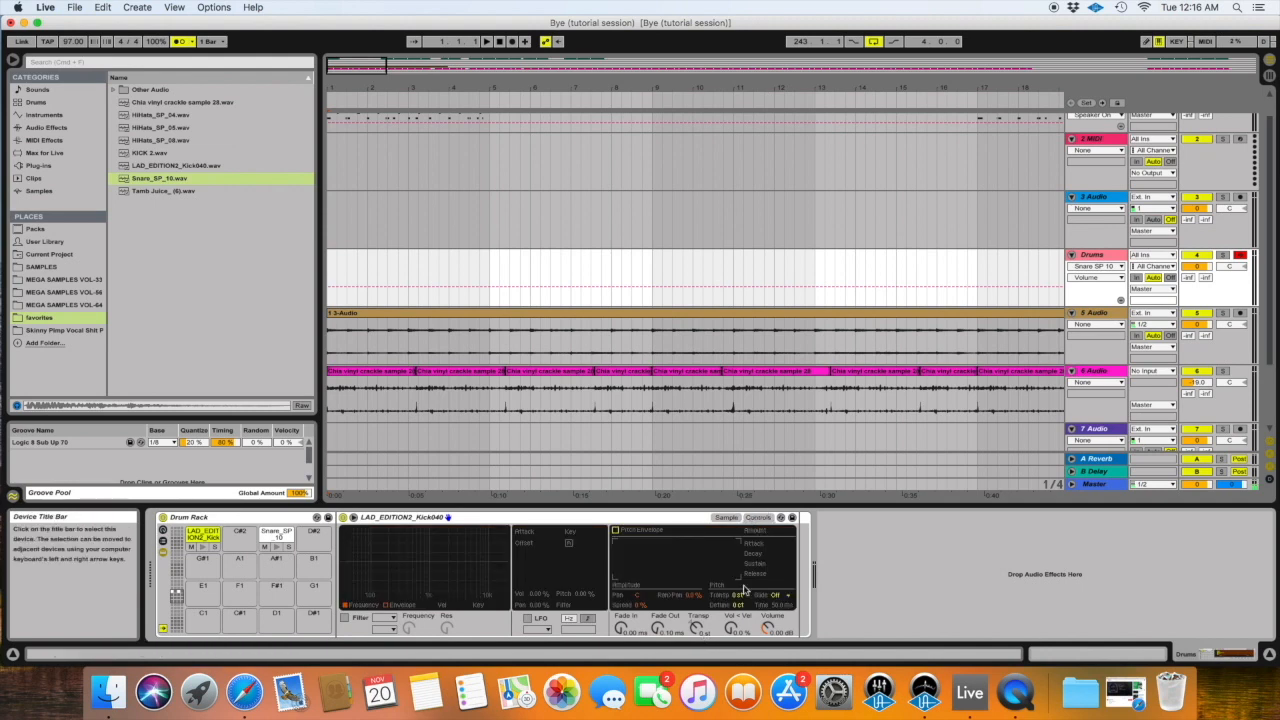
pyautogui.click(726, 518)
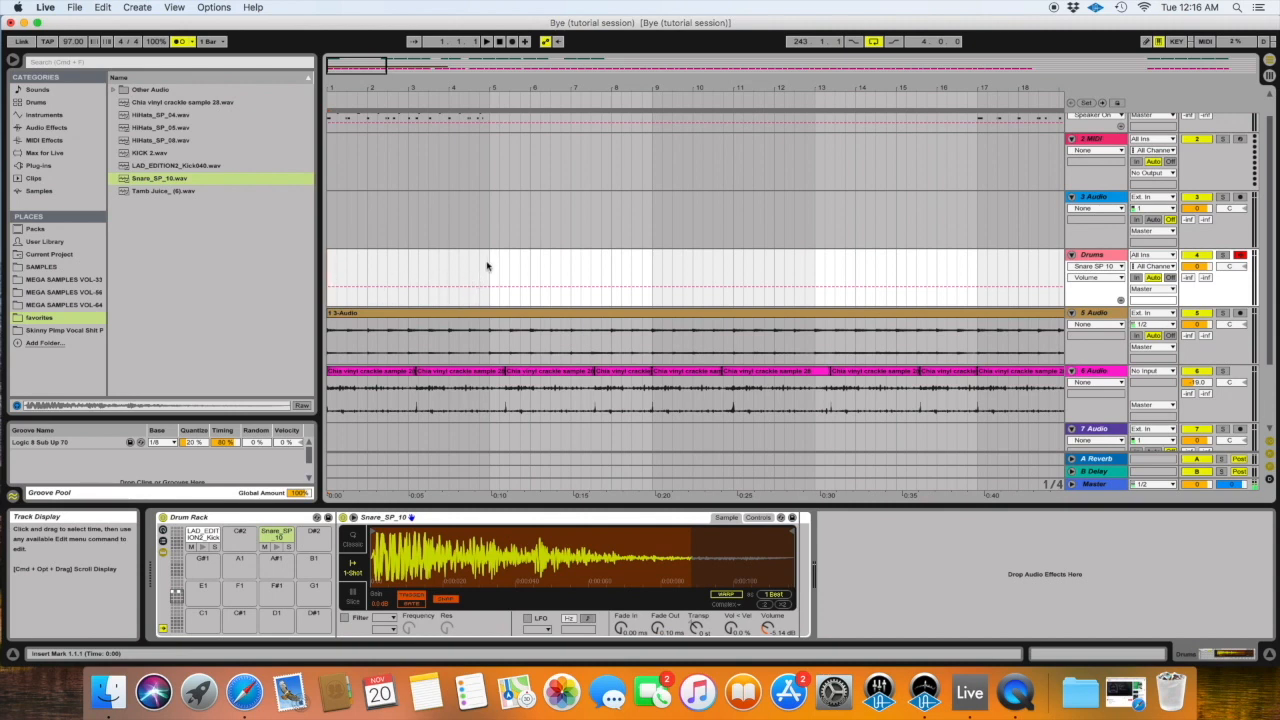
# - Insert an empty four-bar MIDI clip on the Drums track, from bar 1 to bar 5
pyautogui.moveTo(490, 264); pyautogui.dragTo(297, 281)
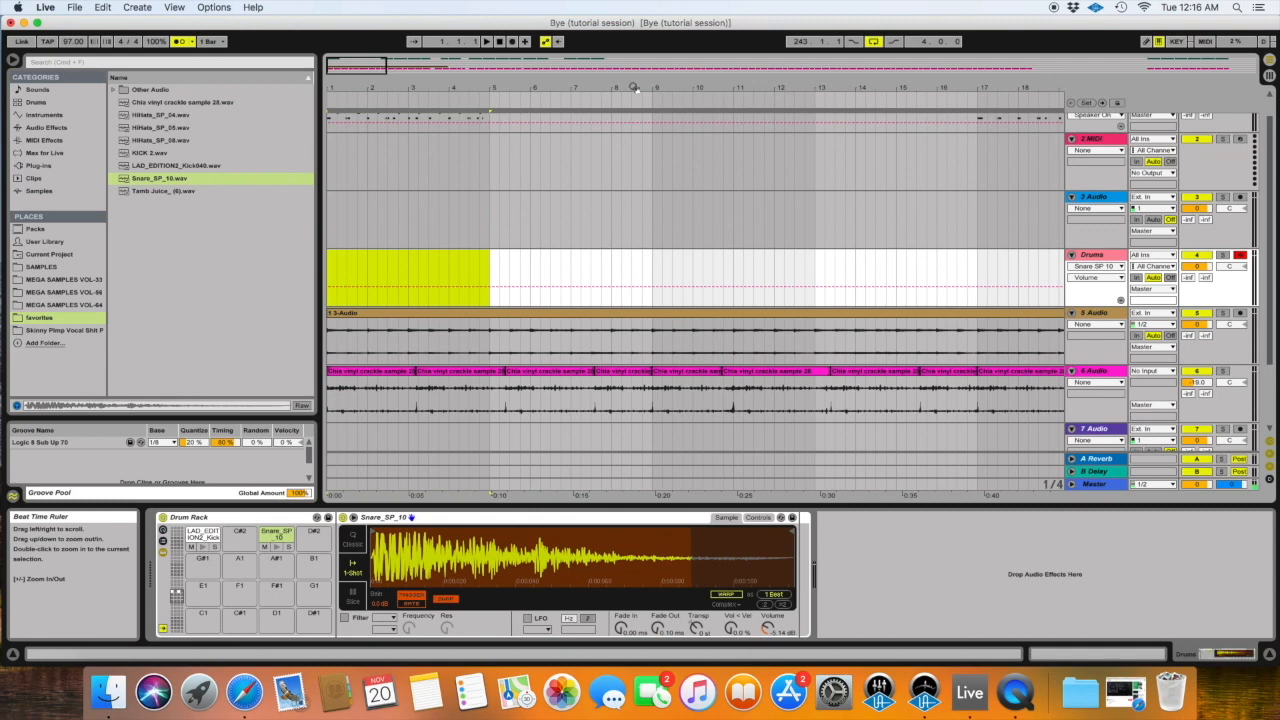
pyautogui.scroll(-1, 401, 188)
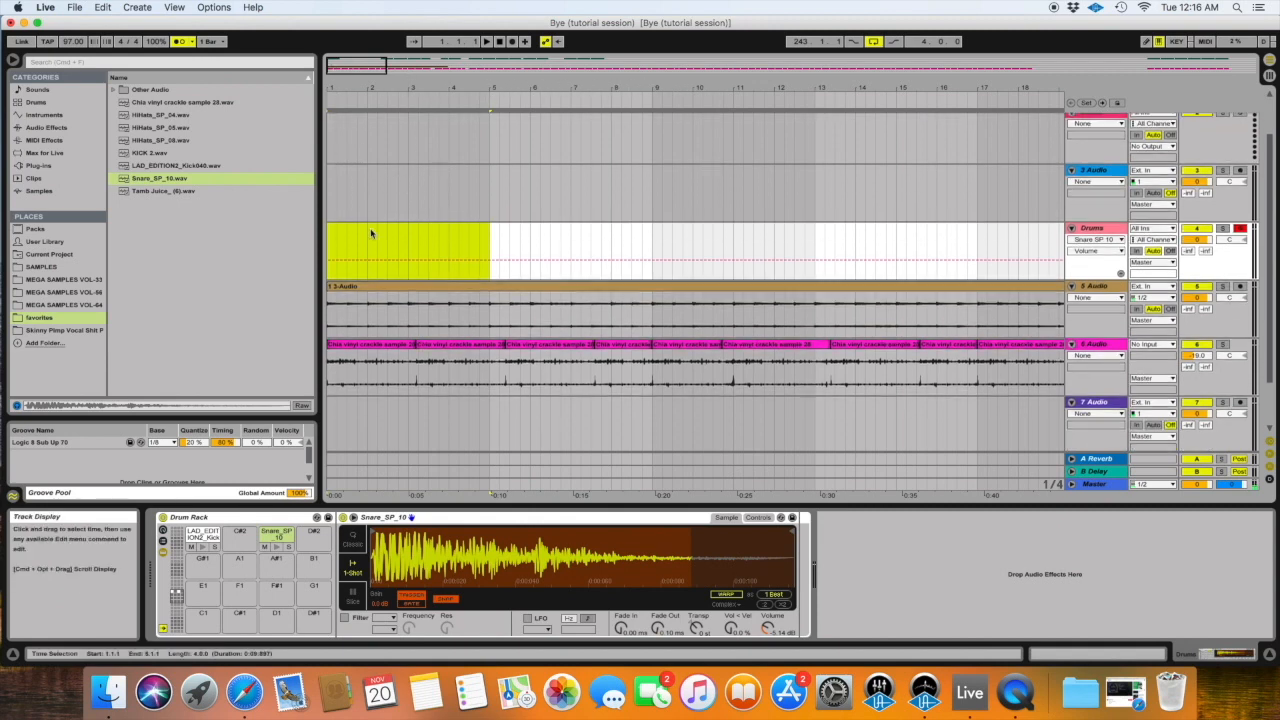
pyautogui.moveTo(328, 238); pyautogui.dragTo(488, 241)
pyautogui.press('super+shift+m')
pyautogui.scroll(1, 434, 269)
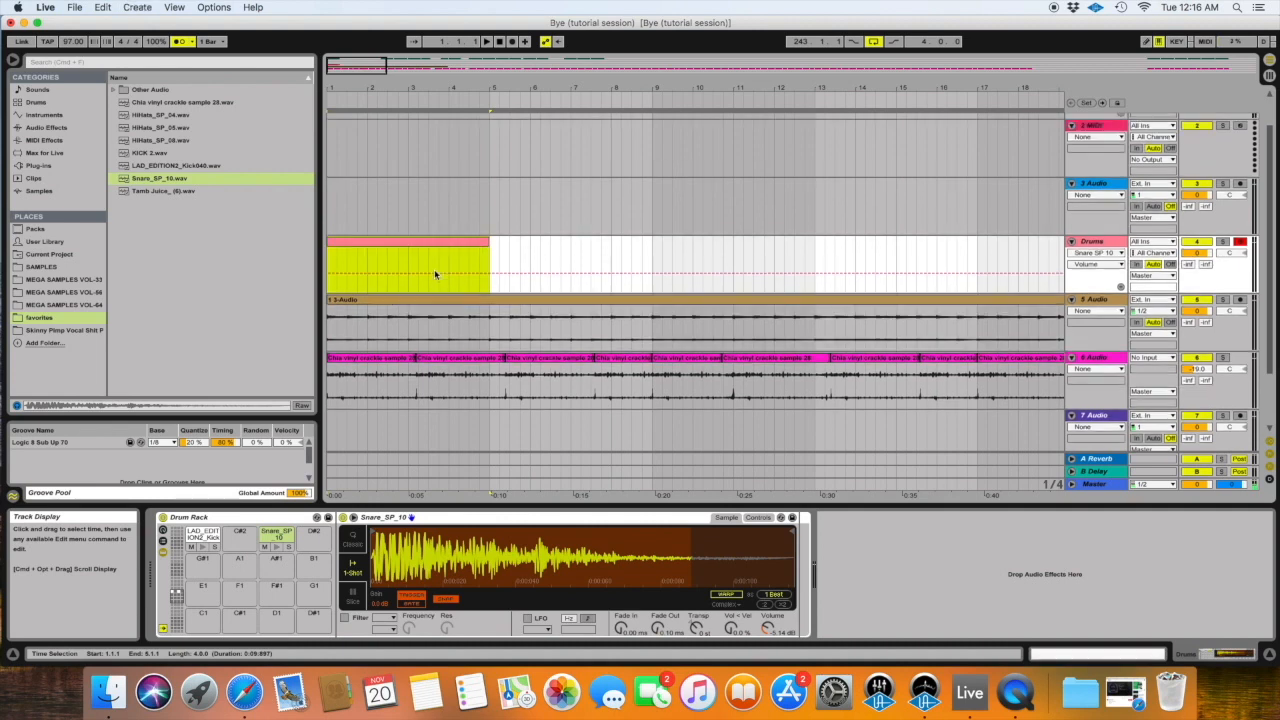
pyautogui.scroll(1, 434, 269)
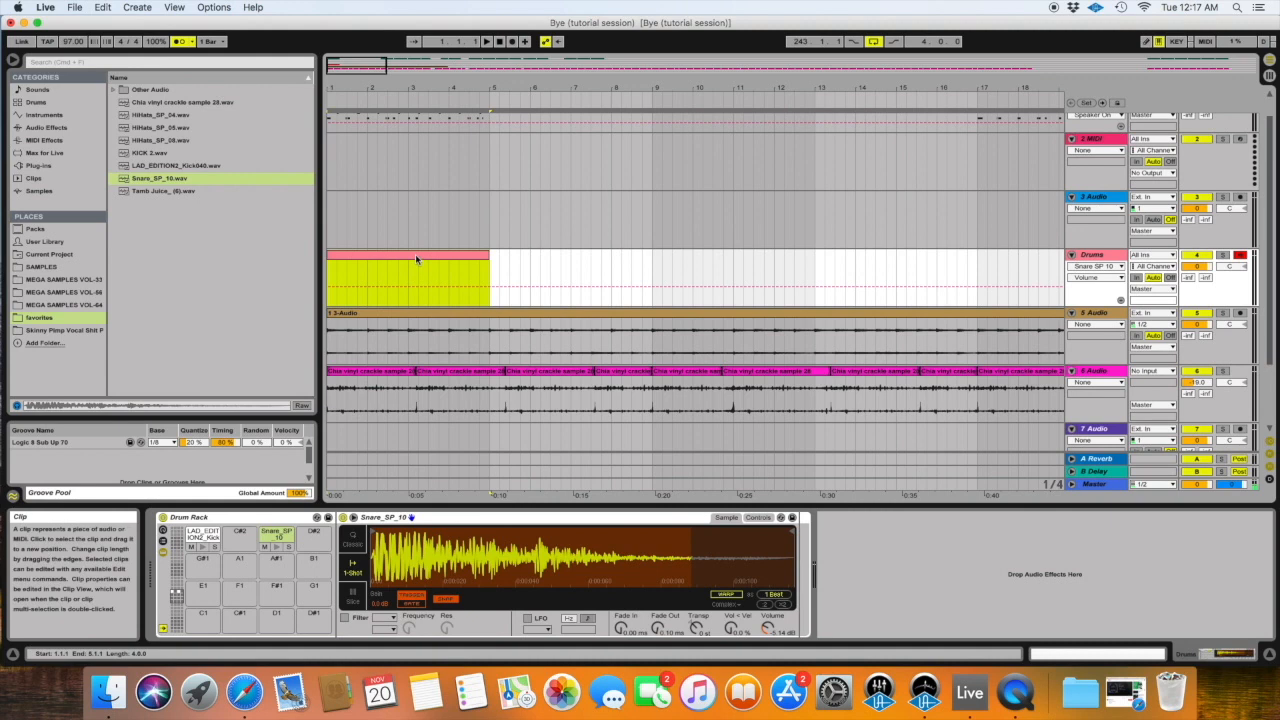
# - Open the Drums clip, add kicks at bars 1 and 3 and a snare at bar 2, and play it
pyautogui.doubleClick(416, 258)
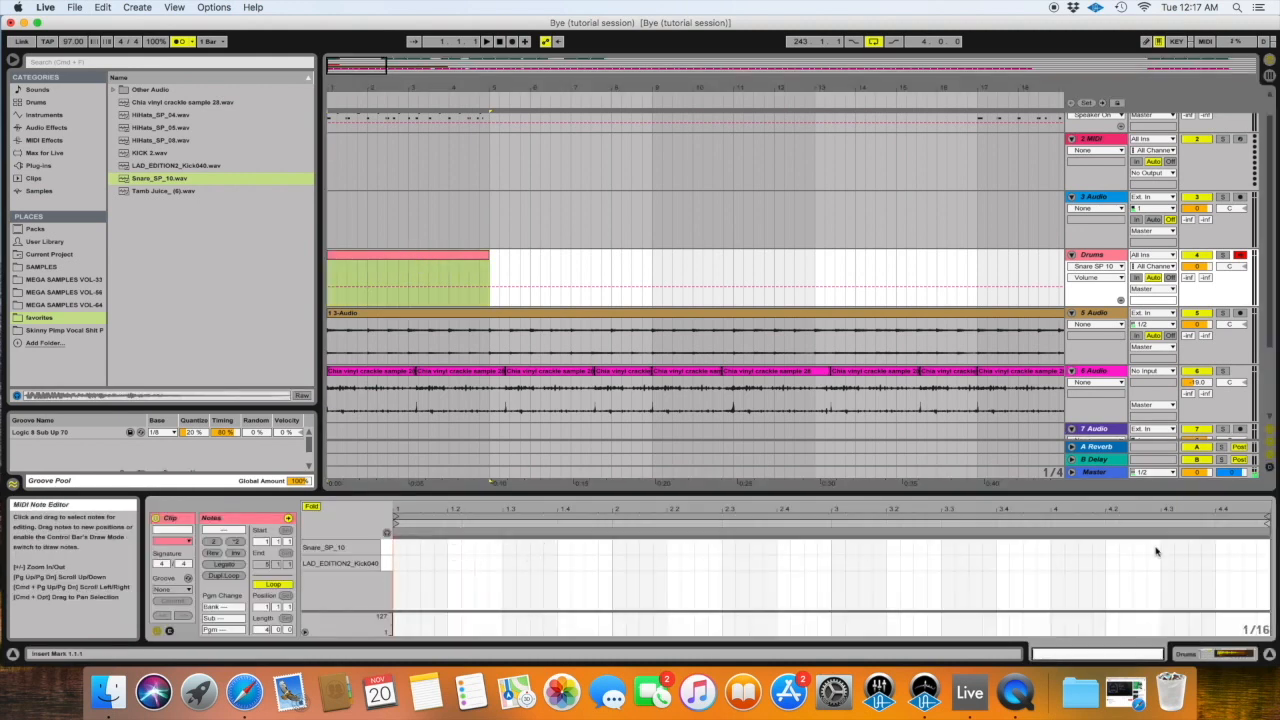
pyautogui.doubleClick(403, 565)
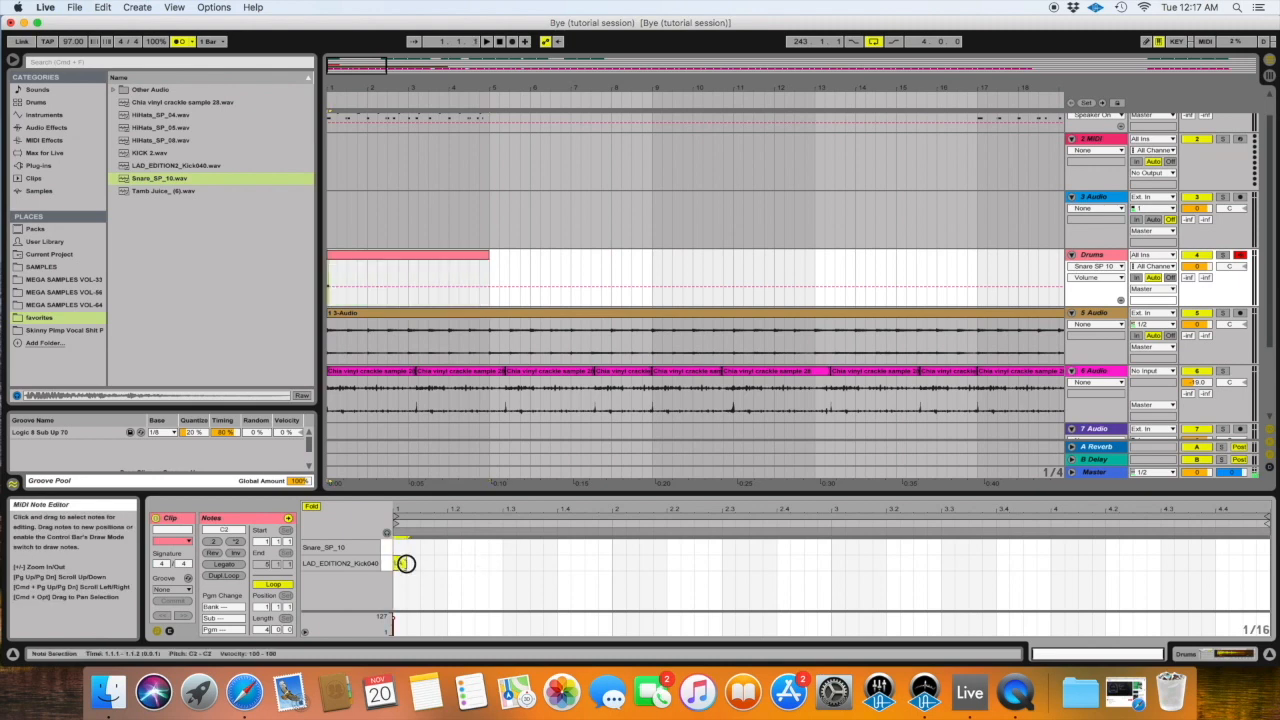
pyautogui.doubleClick(618, 547)
pyautogui.doubleClick(838, 565)
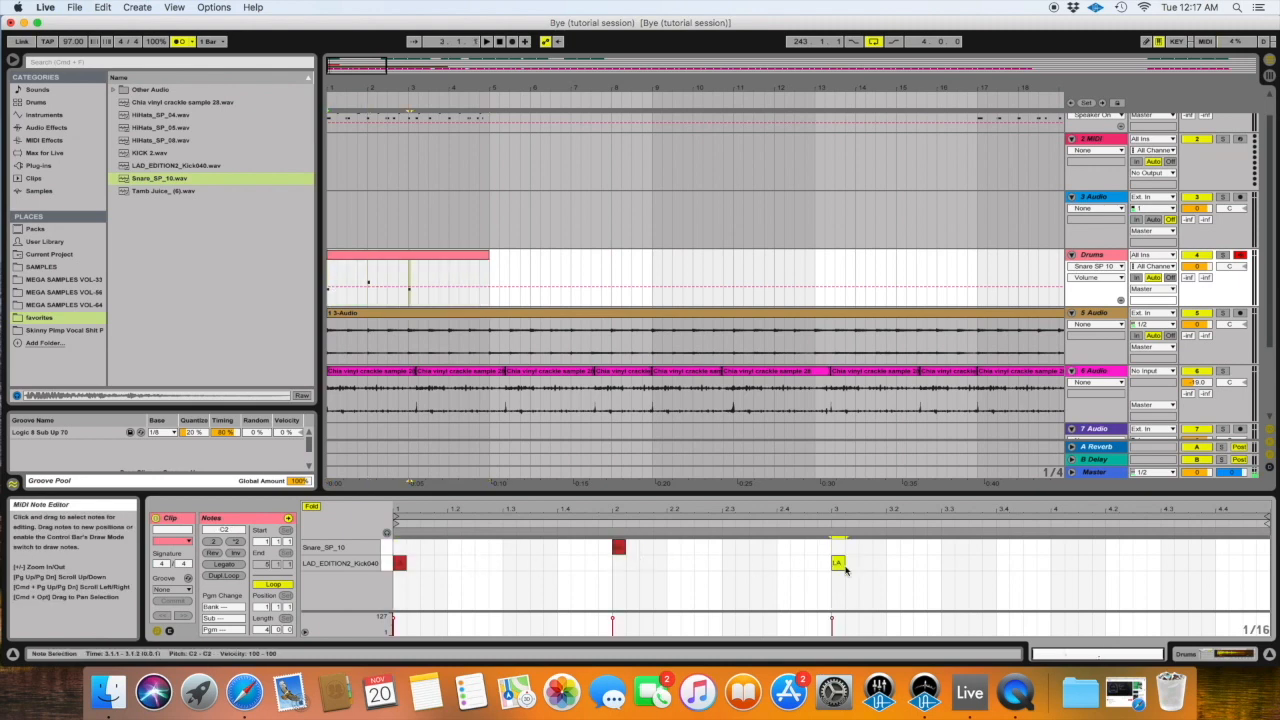
pyautogui.press('space')
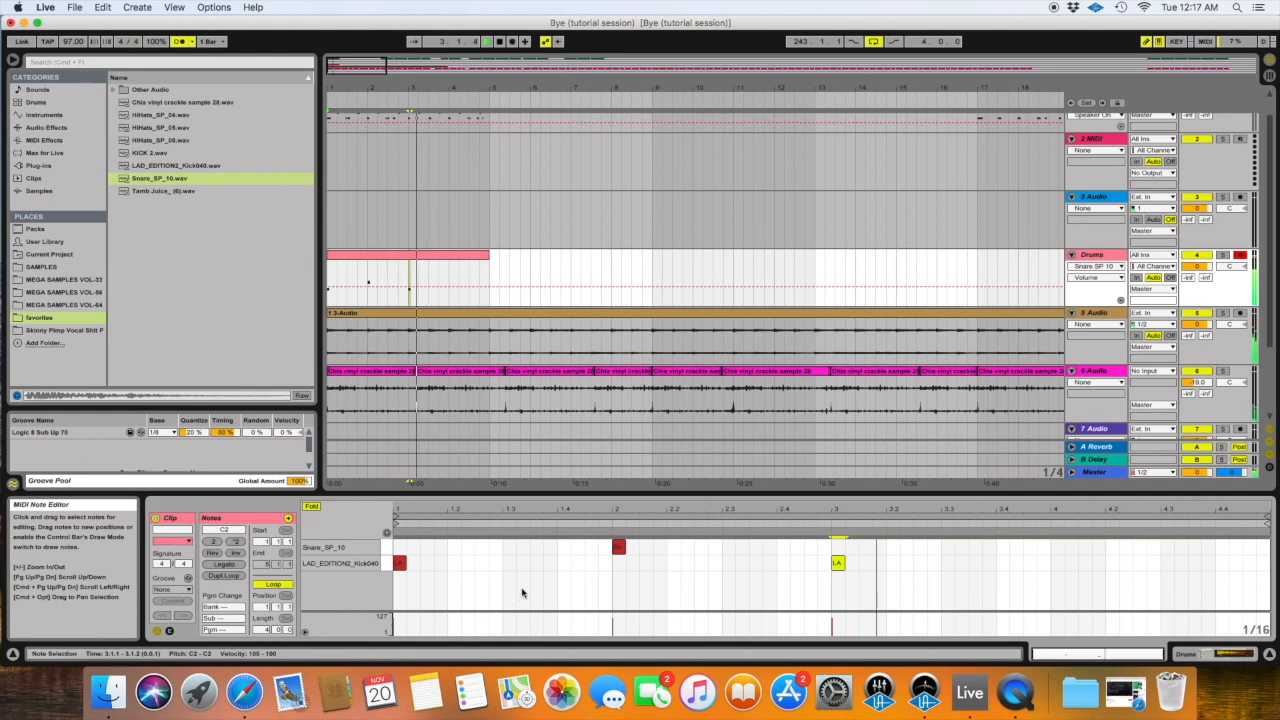
# - Turn on Draw Mode and draw snares at 1.2 and 1.3 and kicks at 1.2.4 and 1.4.4
pyautogui.click(571, 571)
pyautogui.press('b')
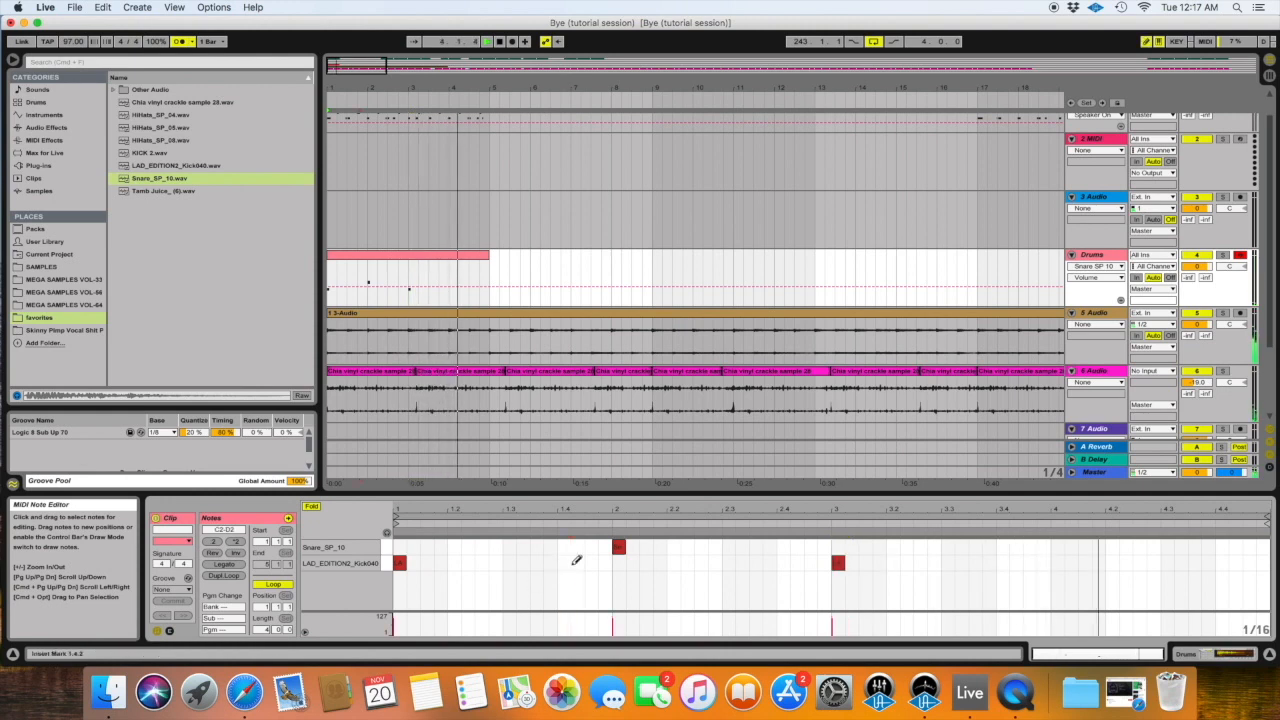
pyautogui.click(454, 547)
pyautogui.click(495, 563)
pyautogui.click(508, 547)
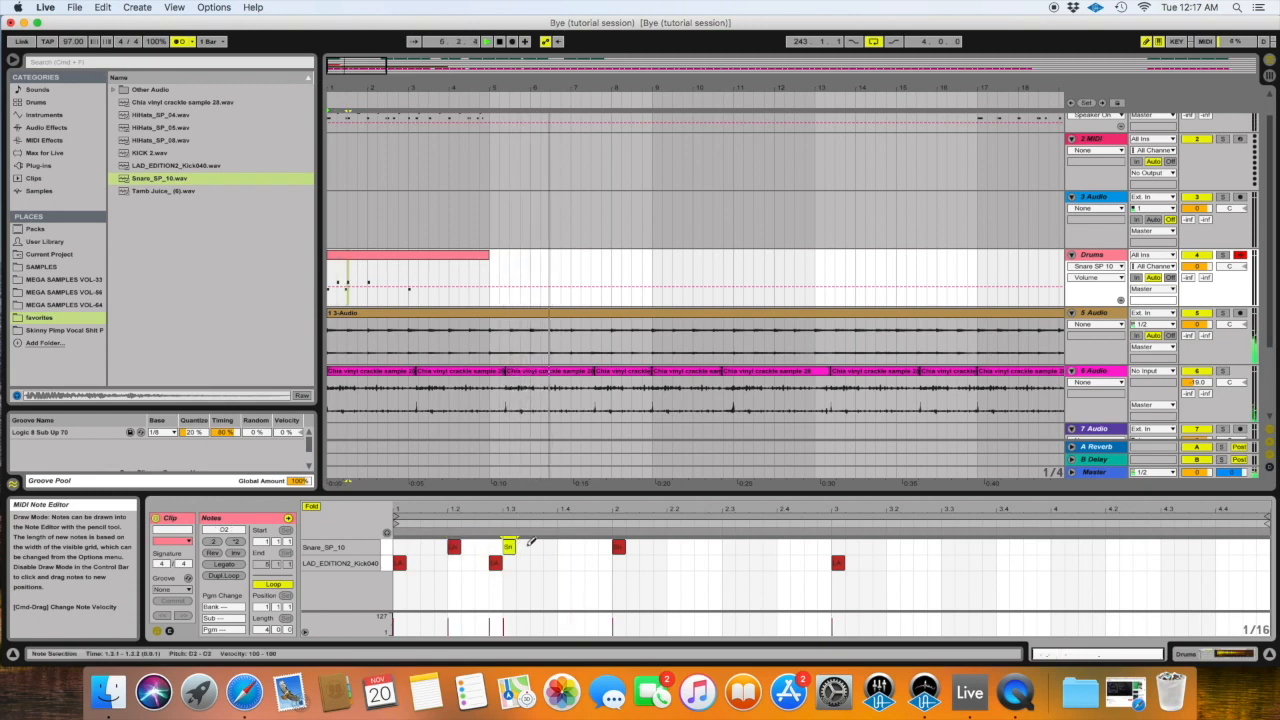
pyautogui.click(604, 563)
# - Remove the misplaced snare at 2.2.3 and draw a snare at 2.3 and kicks at 2.1.3 and 2.2.4
pyautogui.click(698, 547)
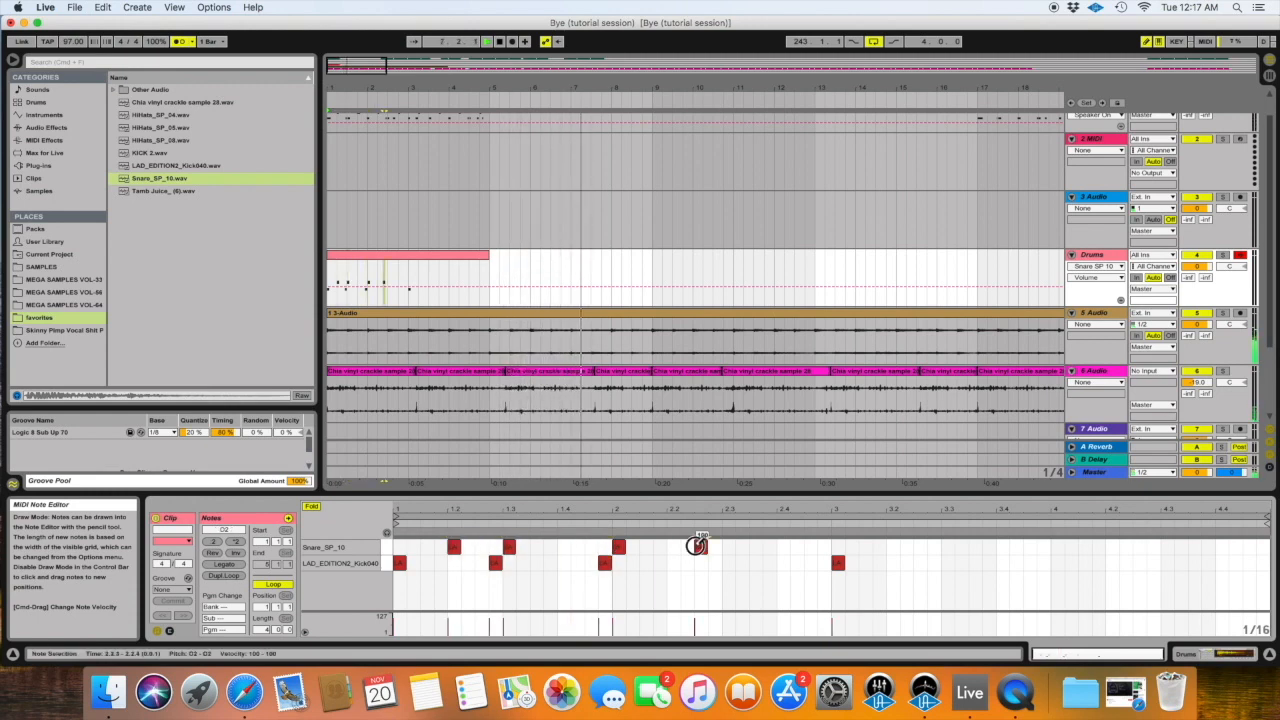
pyautogui.press('Delete')
pyautogui.click(726, 547)
pyautogui.click(714, 563)
pyautogui.click(645, 563)
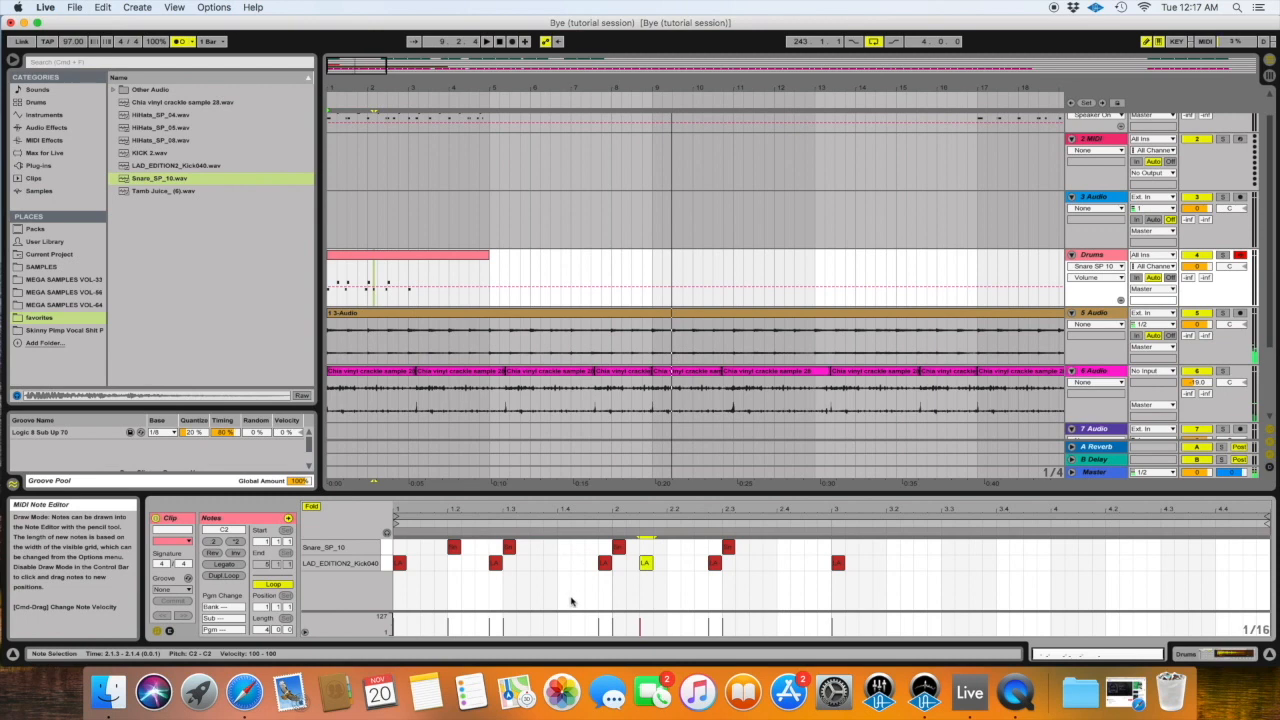
# - Lower the velocities of the snares at 1.3 and 2.3 and the kicks from 1.4.4 through bar 3
pyautogui.click(496, 618)
pyautogui.keyDown('shift'); pyautogui.click(601, 618); pyautogui.keyUp('shift')
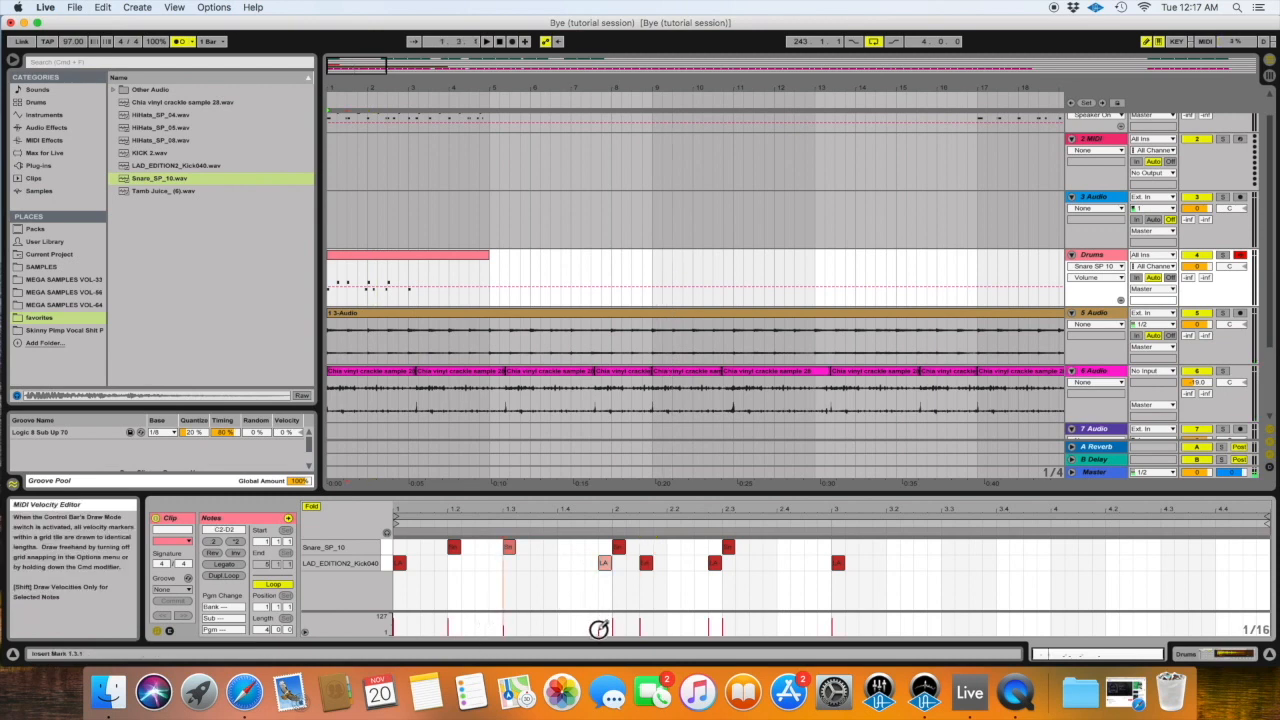
pyautogui.keyDown('shift'); pyautogui.click(641, 618); pyautogui.keyUp('shift')
pyautogui.keyDown('shift'); pyautogui.click(716, 619); pyautogui.keyUp('shift')
pyautogui.keyDown('shift'); pyautogui.click(728, 620); pyautogui.keyUp('shift')
pyautogui.keyDown('shift'); pyautogui.click(834, 619); pyautogui.keyUp('shift')
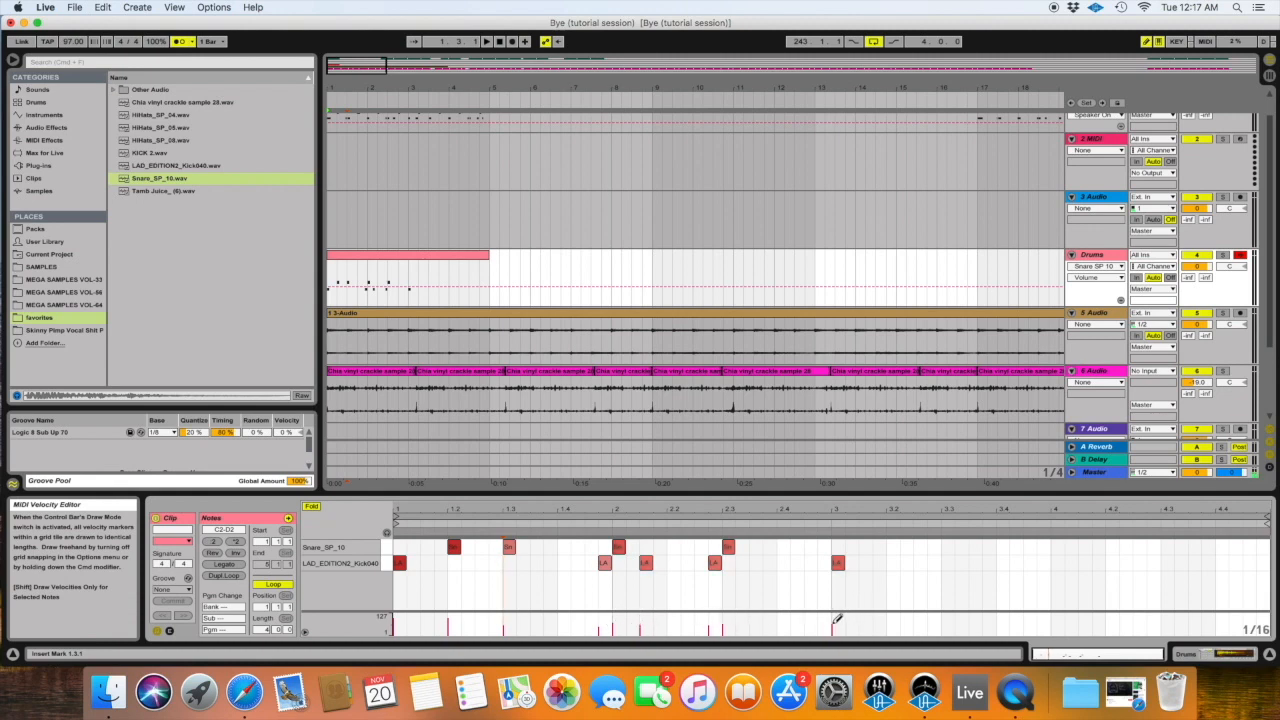
# - Lower the velocity of the kick at bar 1, play the clip, and draw a kick at 3.1.4
pyautogui.keyDown('shift'); pyautogui.click(394, 620); pyautogui.keyUp('shift')
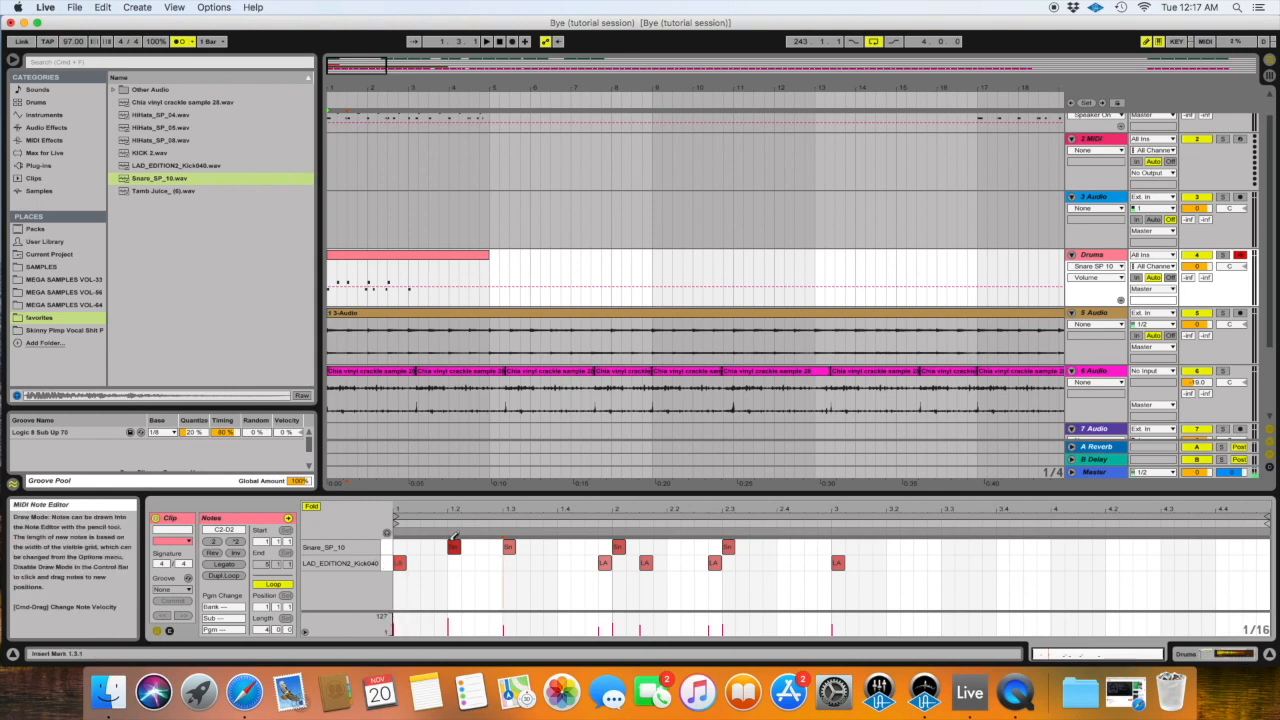
pyautogui.click(354, 256)
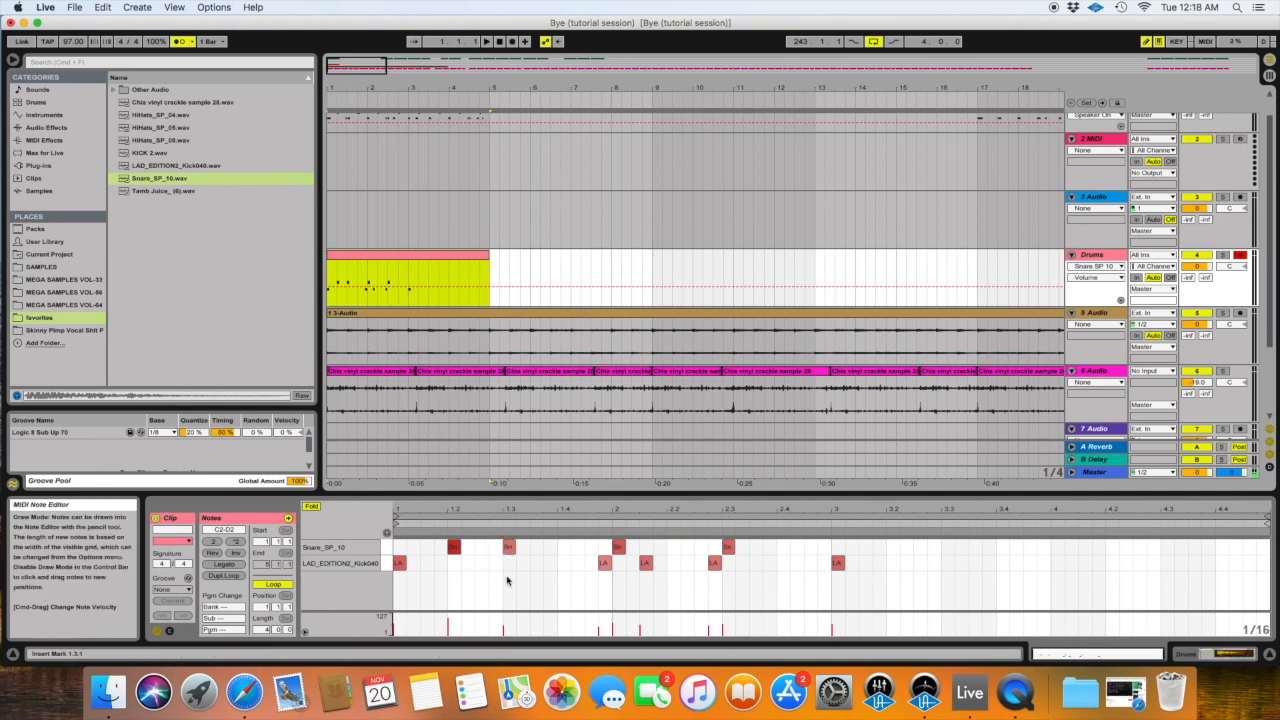
pyautogui.press('space')
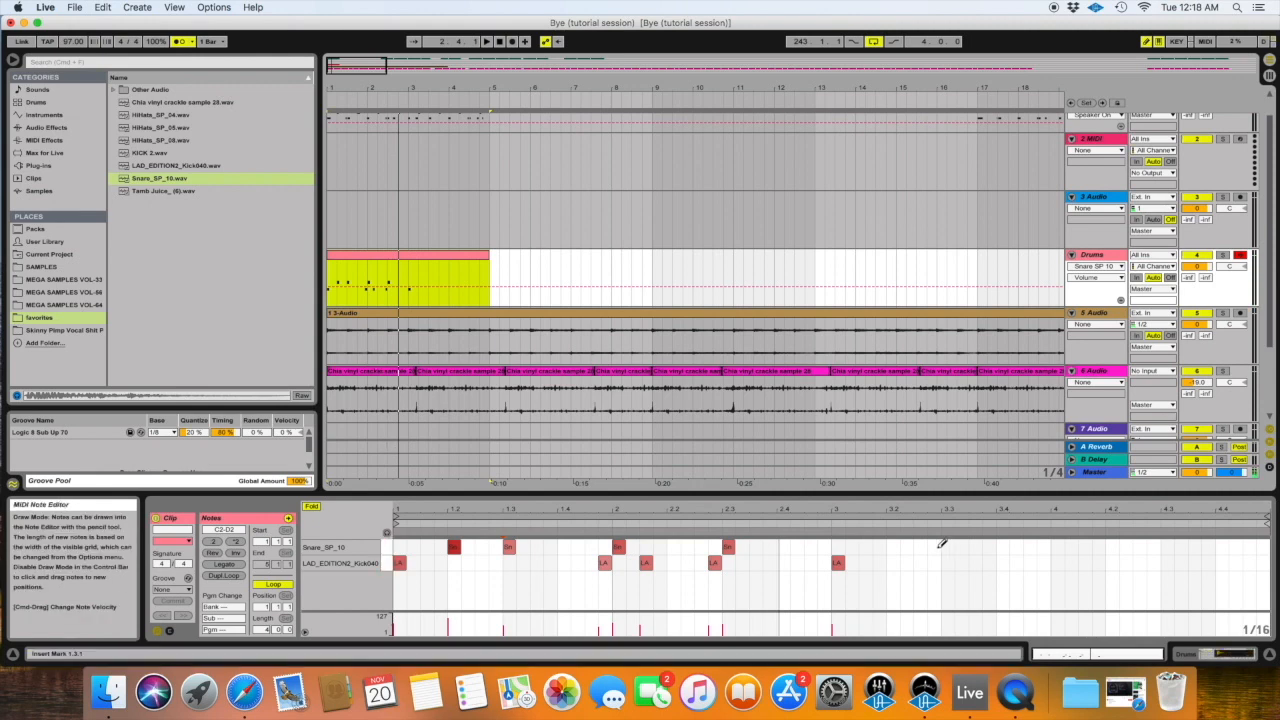
pyautogui.click(877, 562)
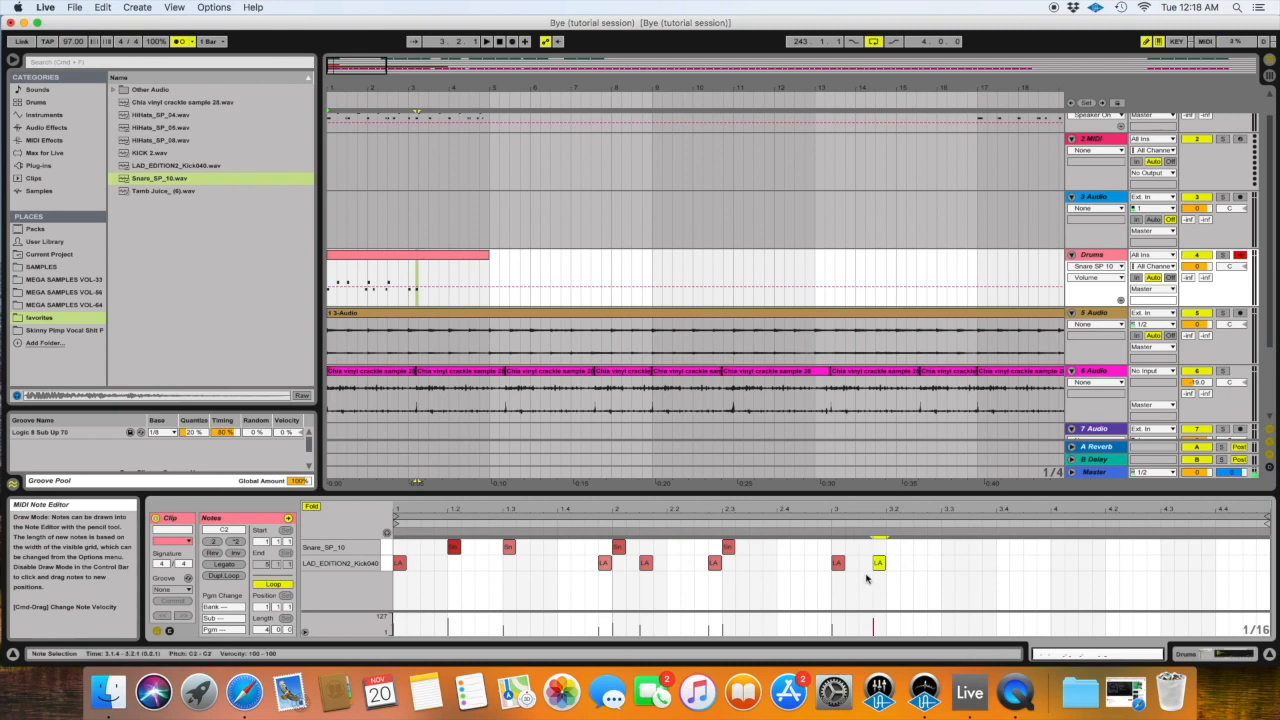
# - Turn off Draw Mode and delete all the notes from the Drums clip
pyautogui.press('b')
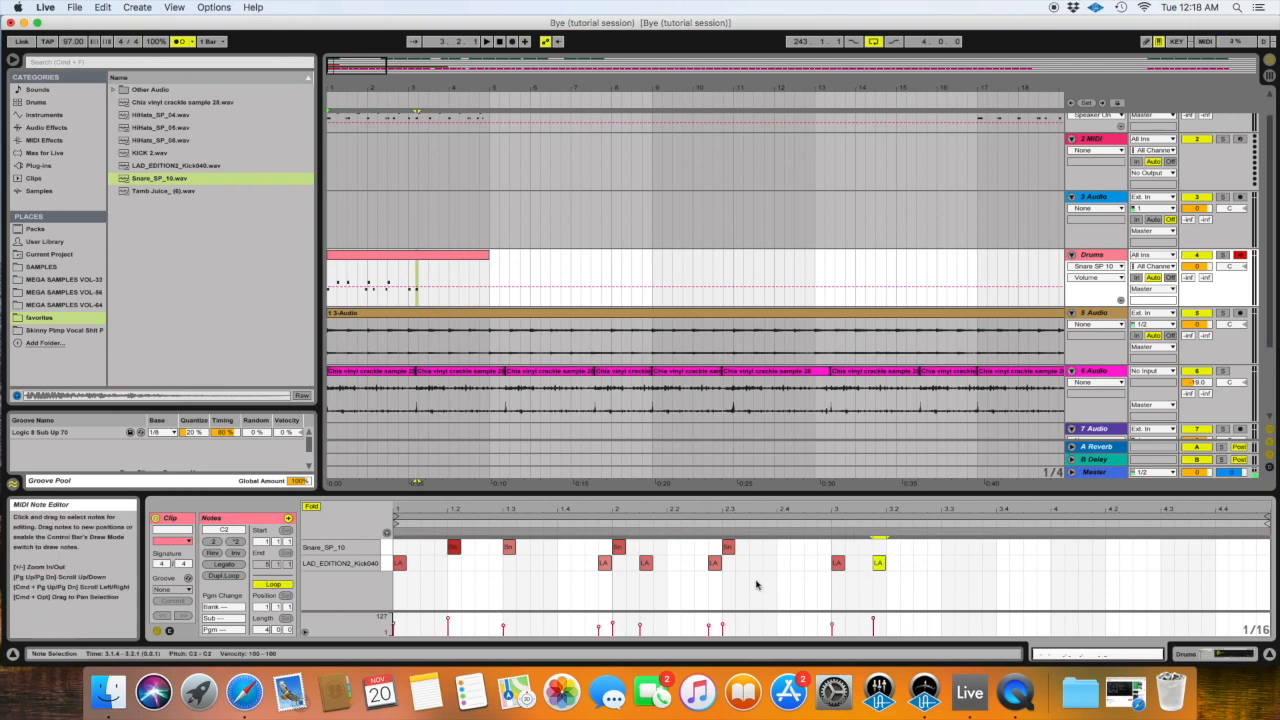
pyautogui.press('super+a')
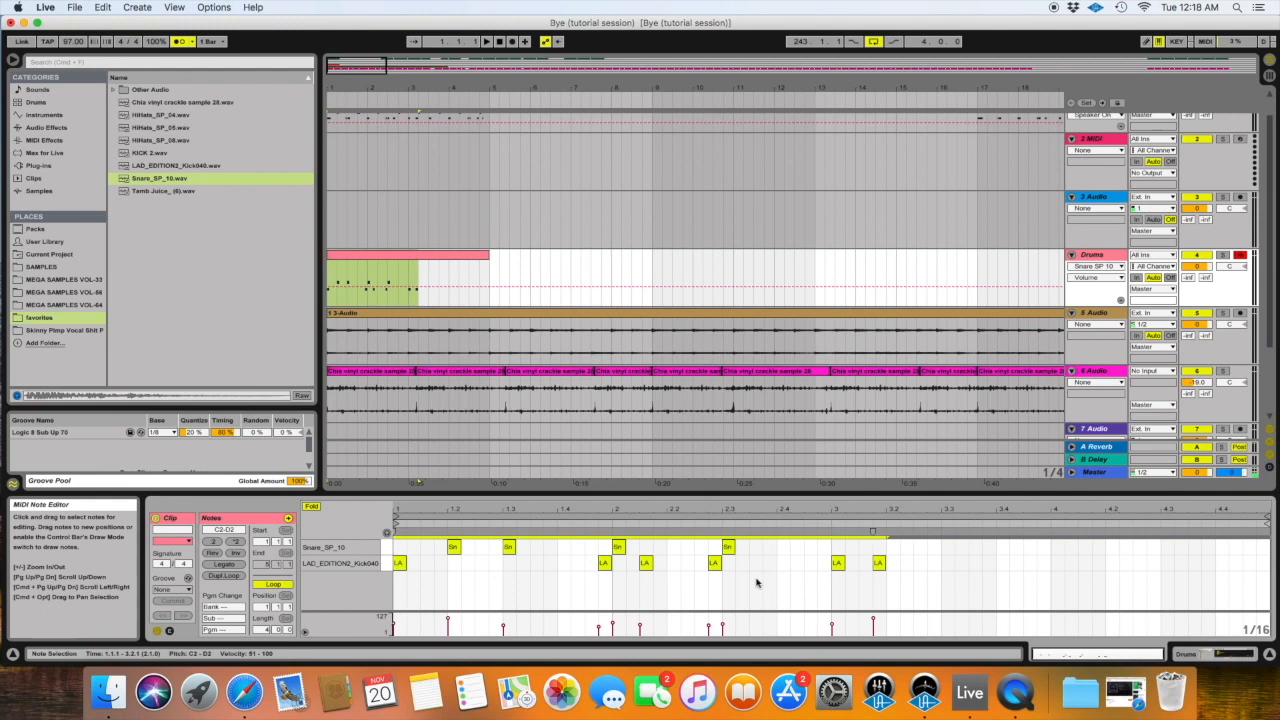
pyautogui.press('Delete')
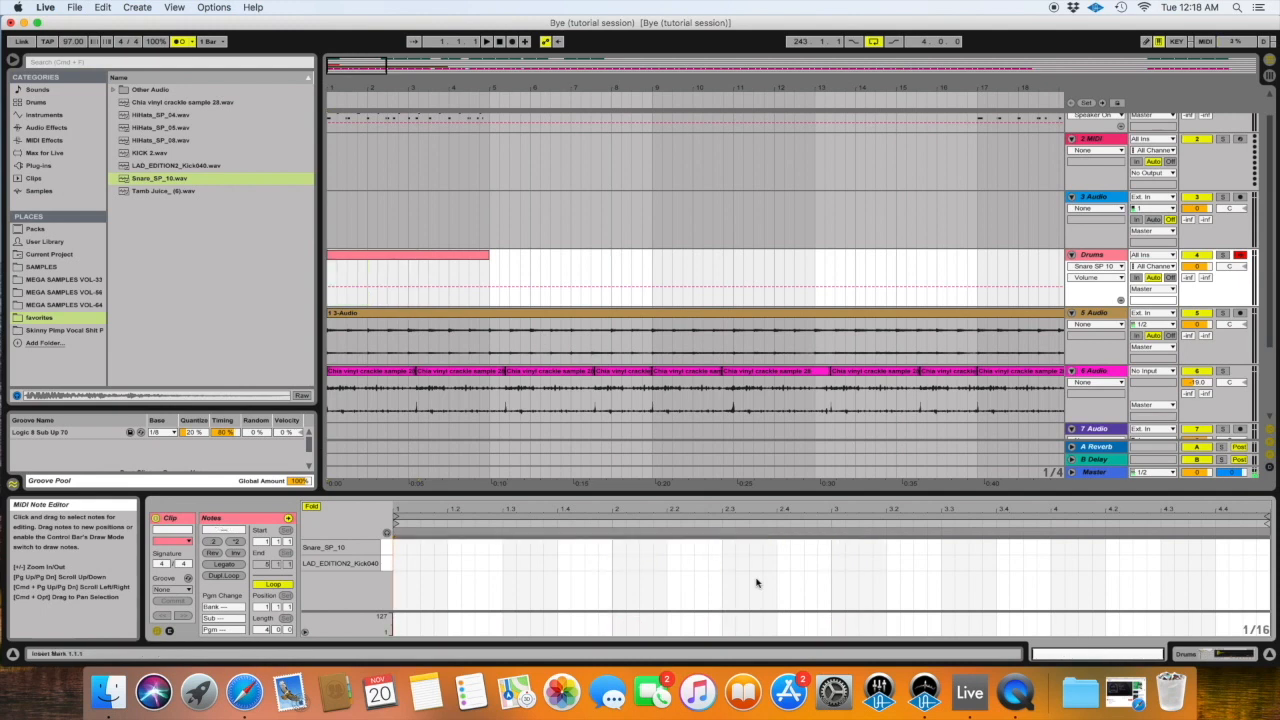
# - Set the Arrangement loop to the four-bar Drums clip starting at bar 1 and switch the loop on
pyautogui.click(396, 264)
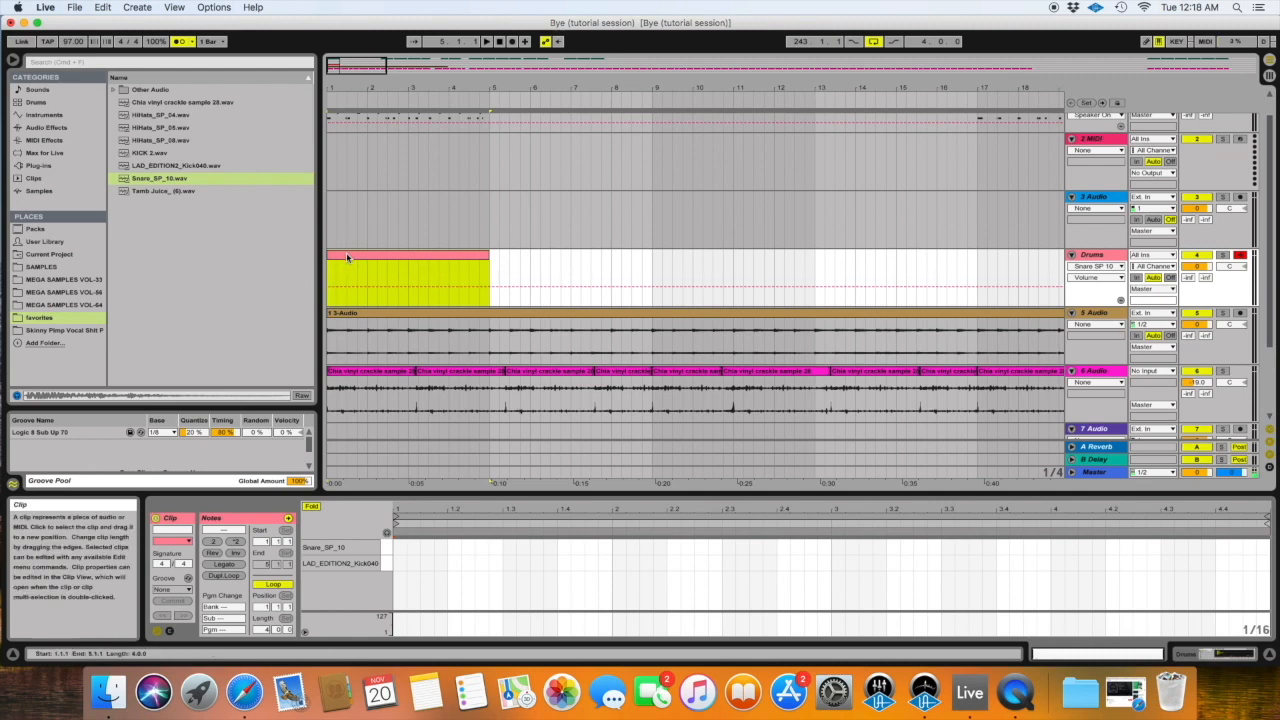
pyautogui.scroll(2, 347, 258)
pyautogui.scroll(-3, 347, 283)
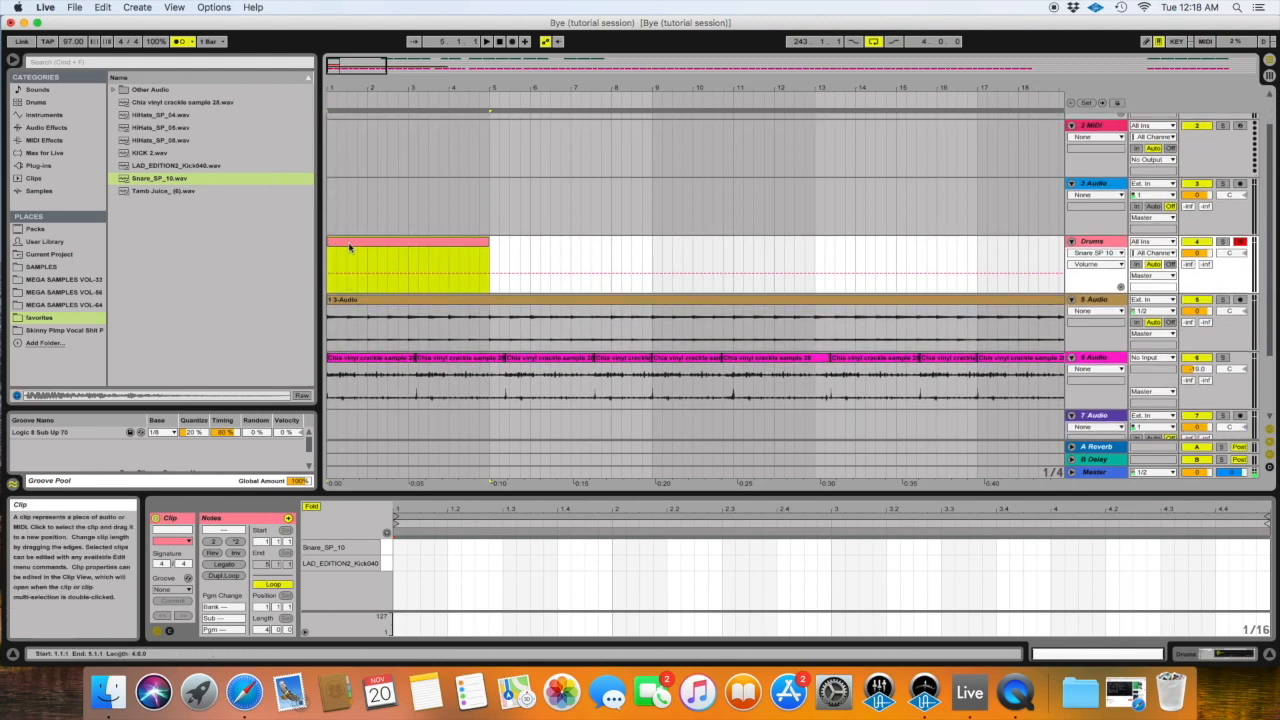
pyautogui.click(350, 247)
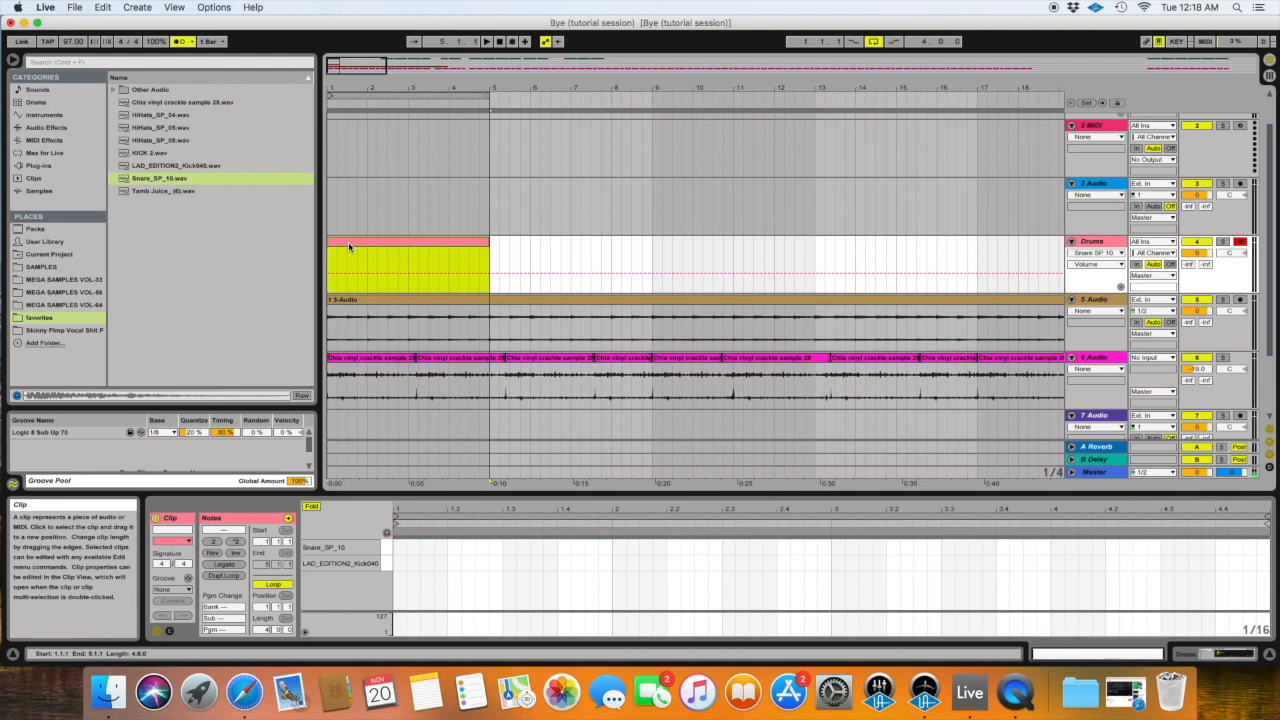
pyautogui.rightClick(418, 95)
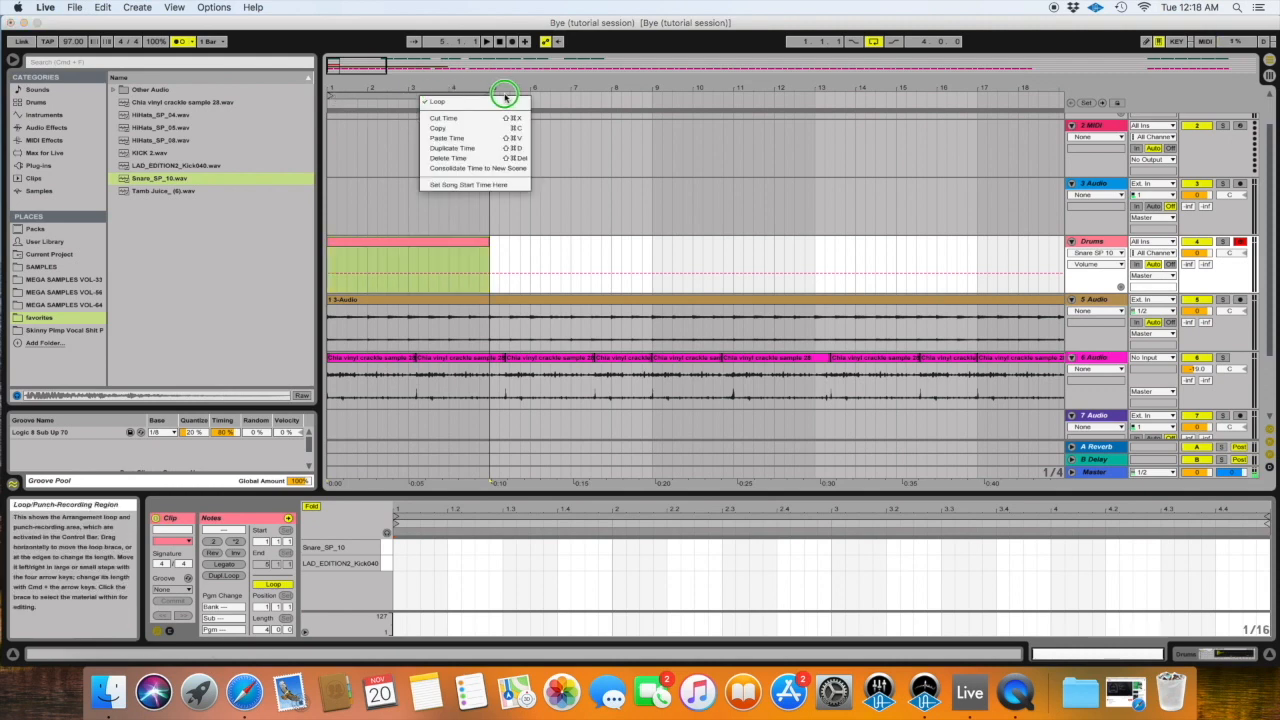
pyautogui.click(412, 97)
pyautogui.moveTo(406, 97)
pyautogui.mouseDown()
pyautogui.moveTo(526, 99)
pyautogui.moveTo(397, 106)
pyautogui.mouseUp()
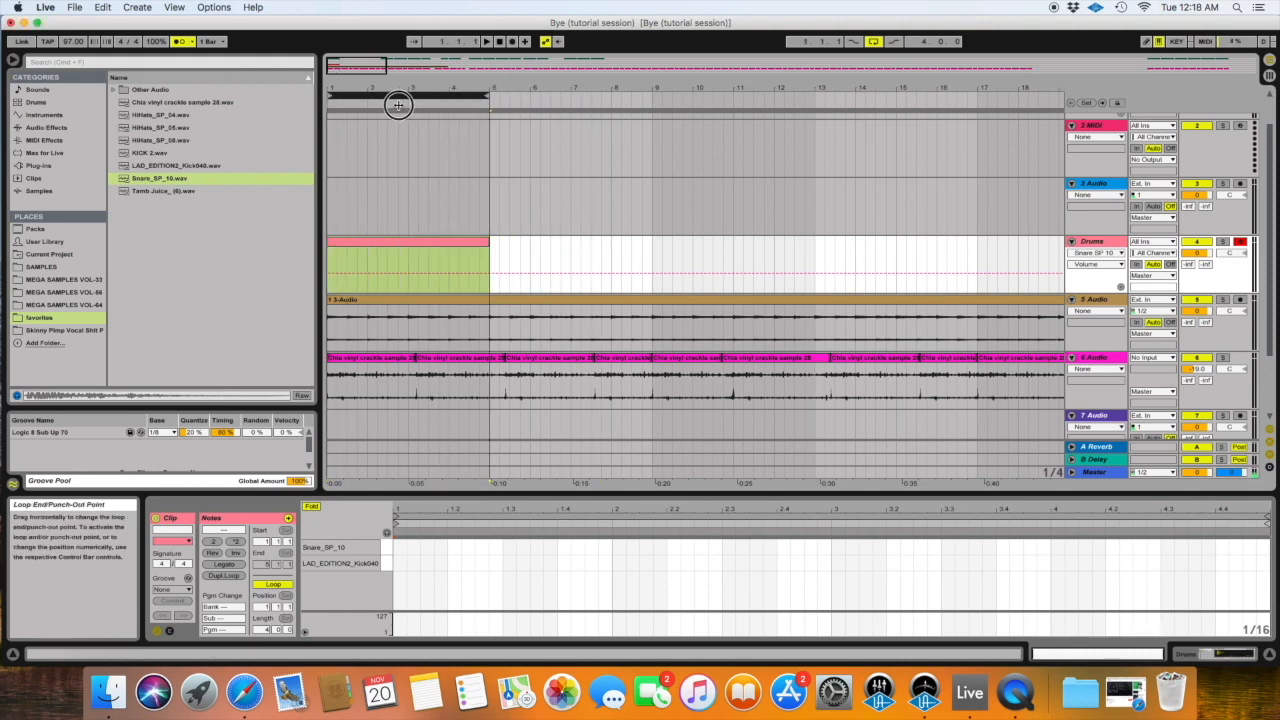
pyautogui.click(875, 42)
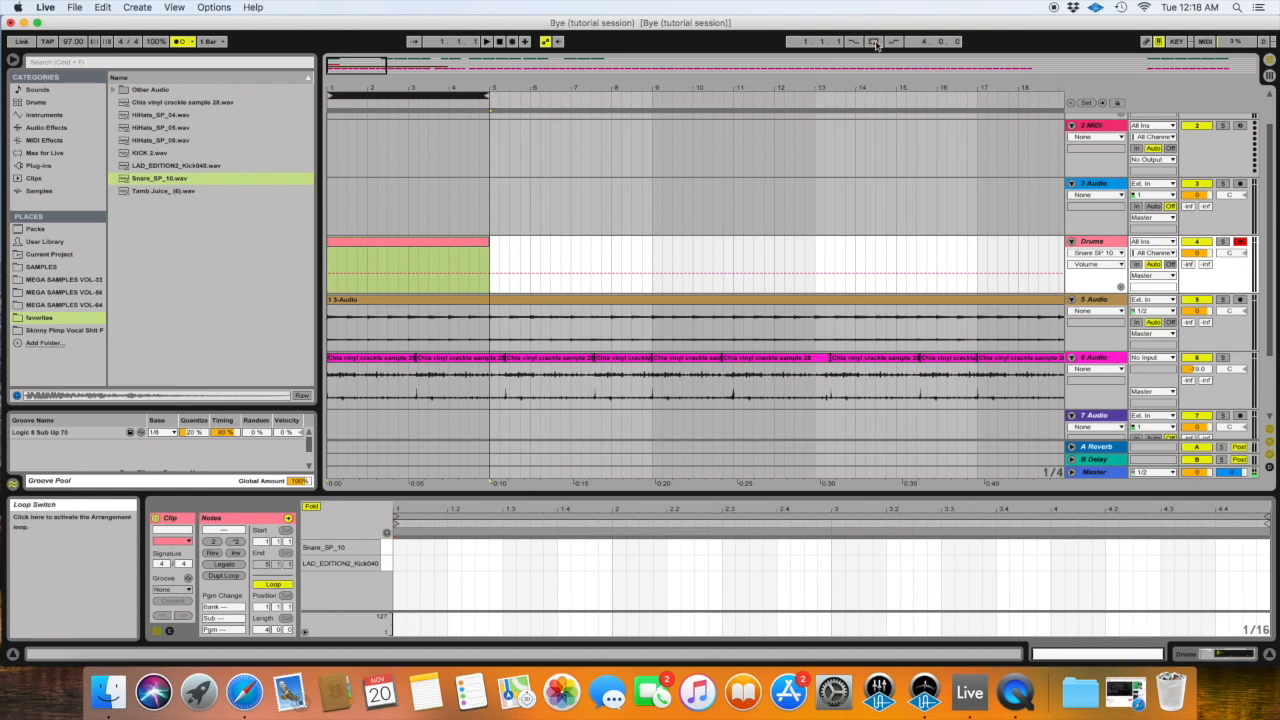
pyautogui.click(380, 244)
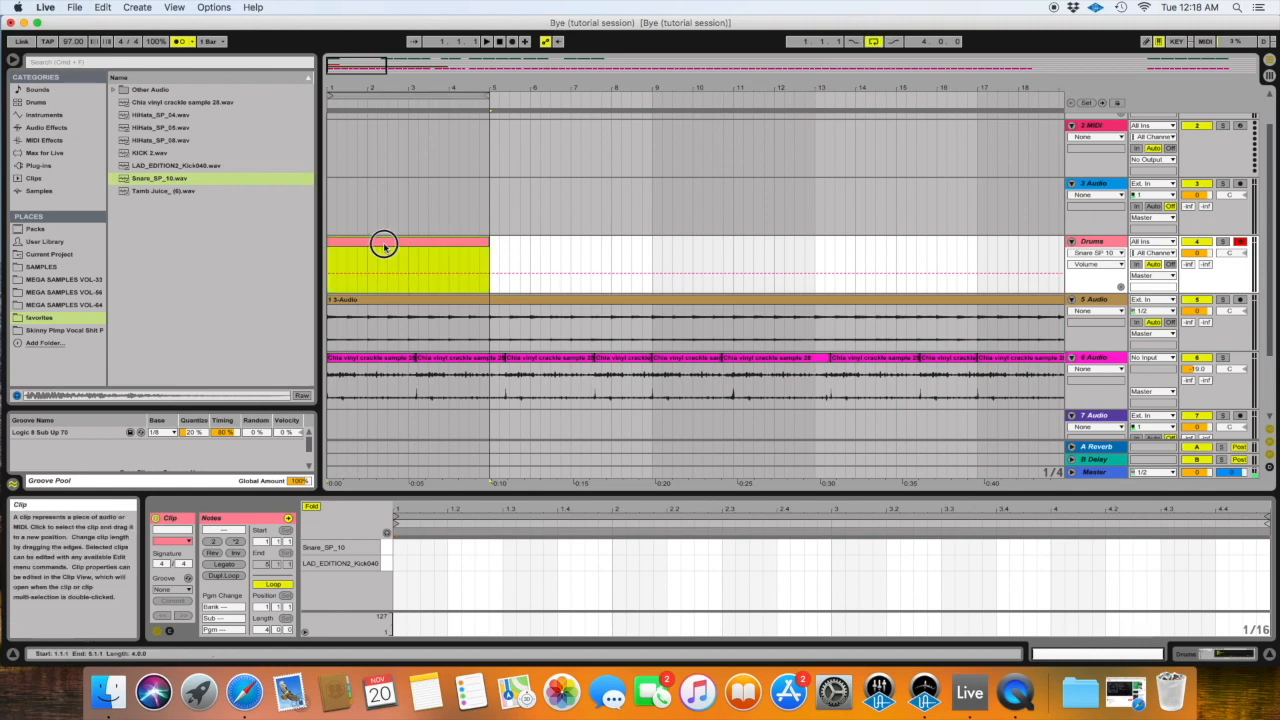
# - Set the metronome count-in to 1 Bar
pyautogui.scroll(1, 382, 252)
pyautogui.click(186, 42)
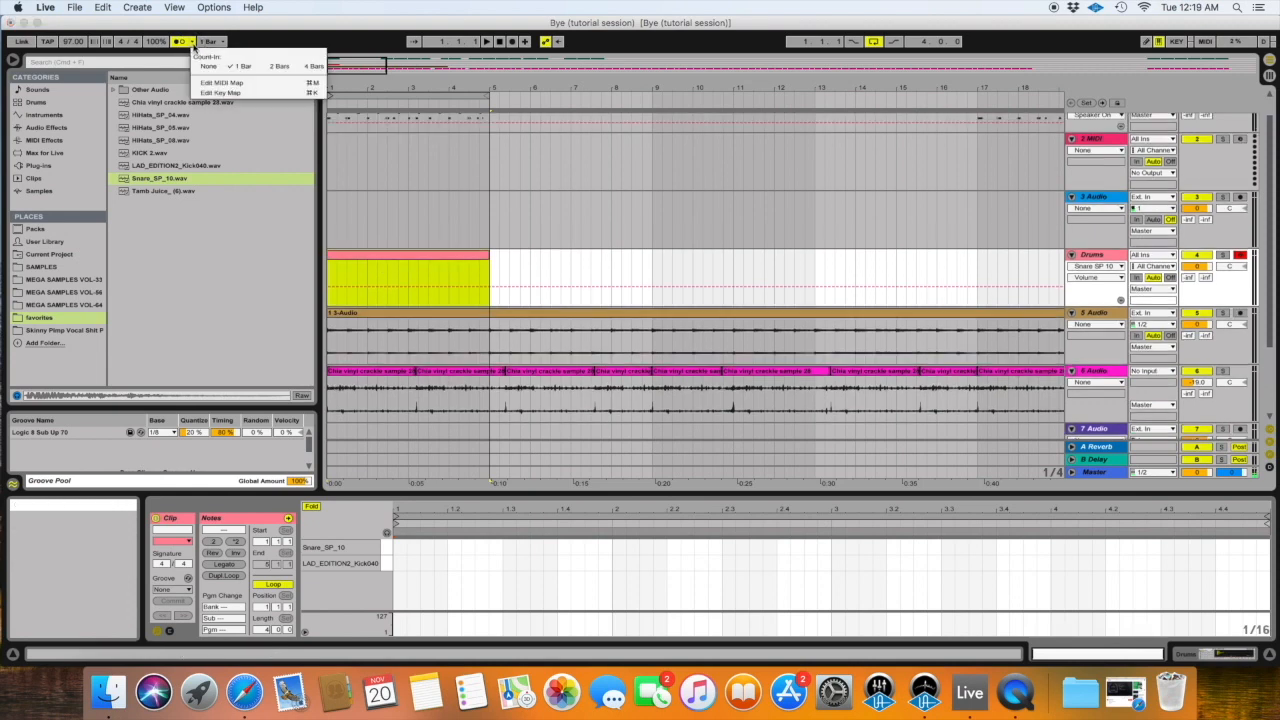
pyautogui.click(191, 43)
pyautogui.click(192, 44)
pyautogui.click(243, 67)
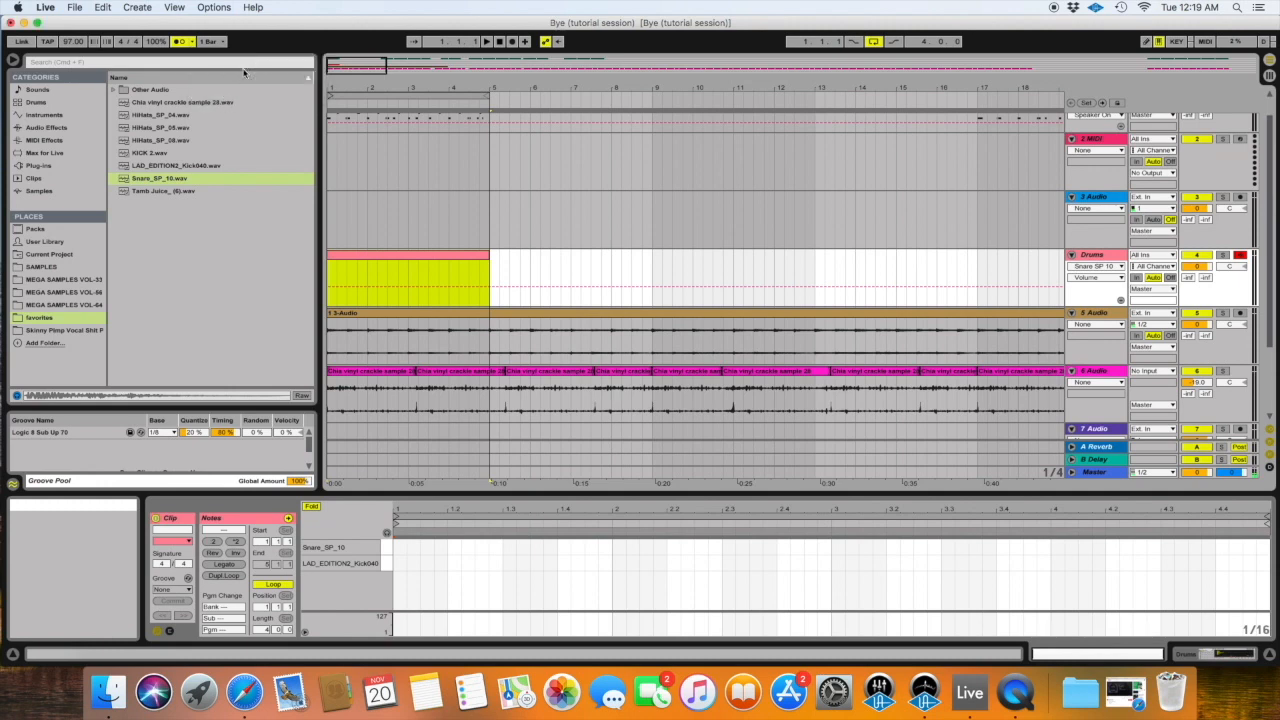
# - Record a kick and snare performance into the looped Drums clip, and stop the recording
pyautogui.click(352, 254)
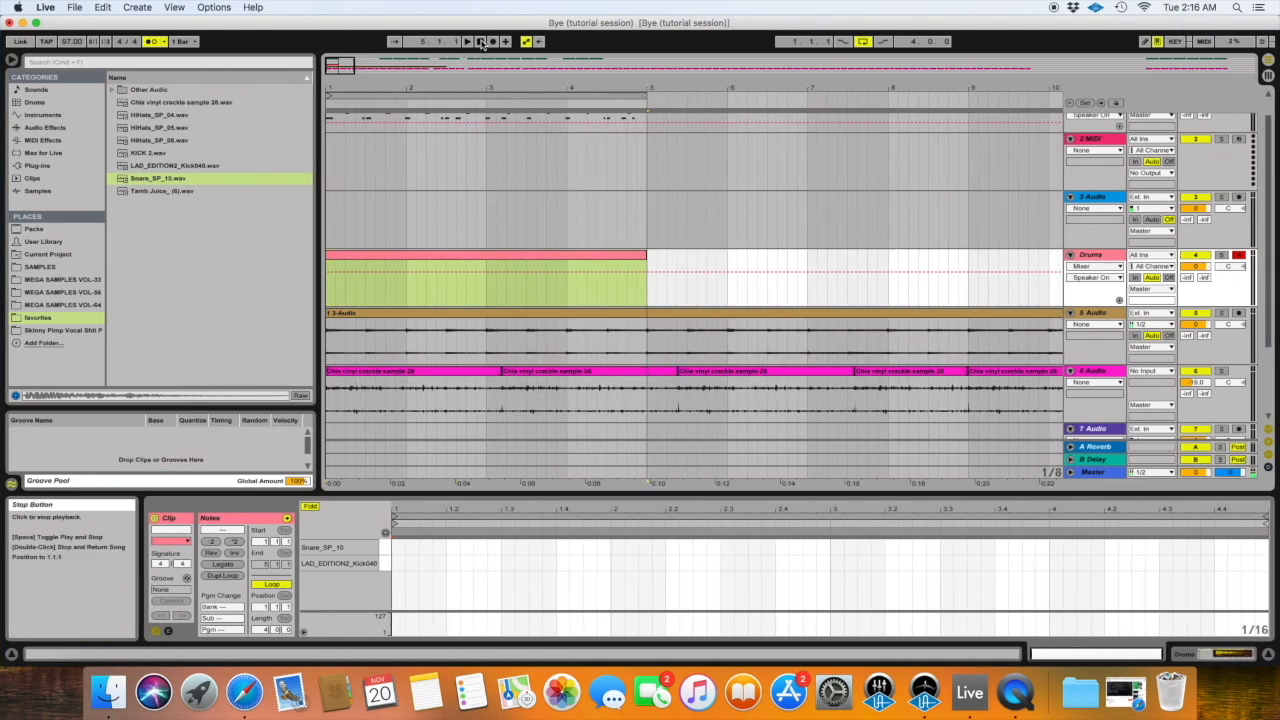
pyautogui.click(494, 42)
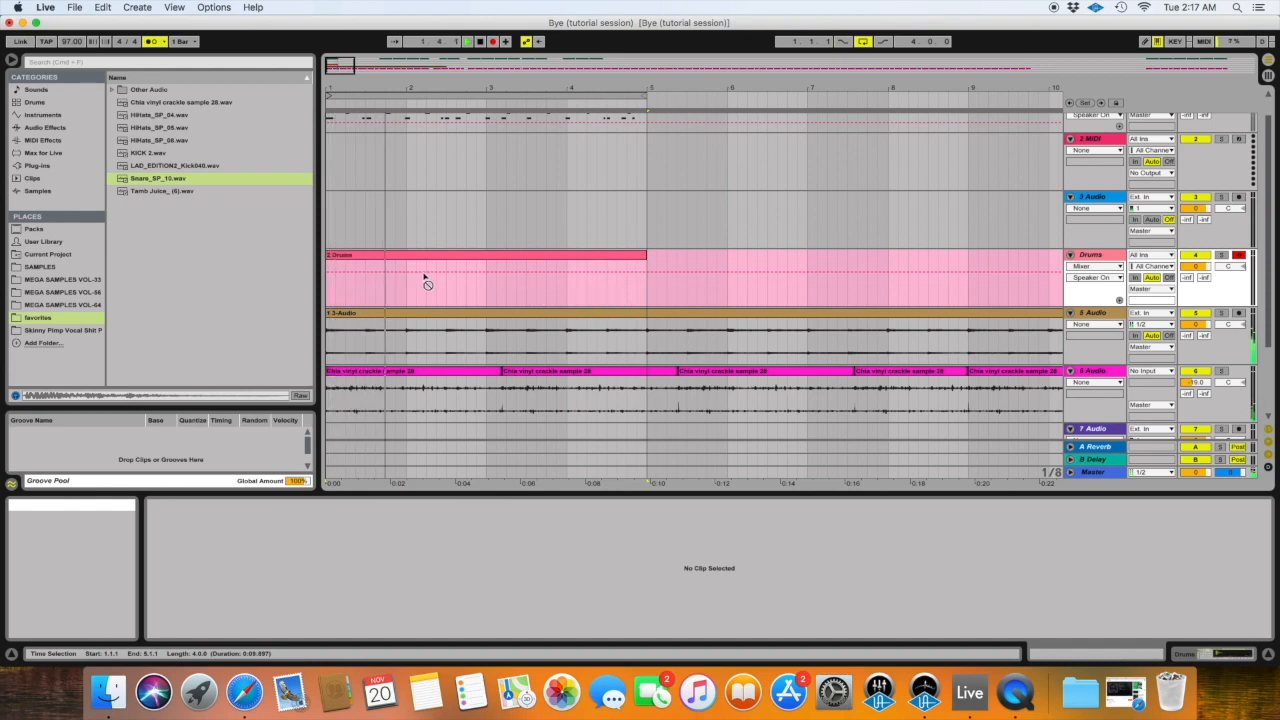
pyautogui.press('space')
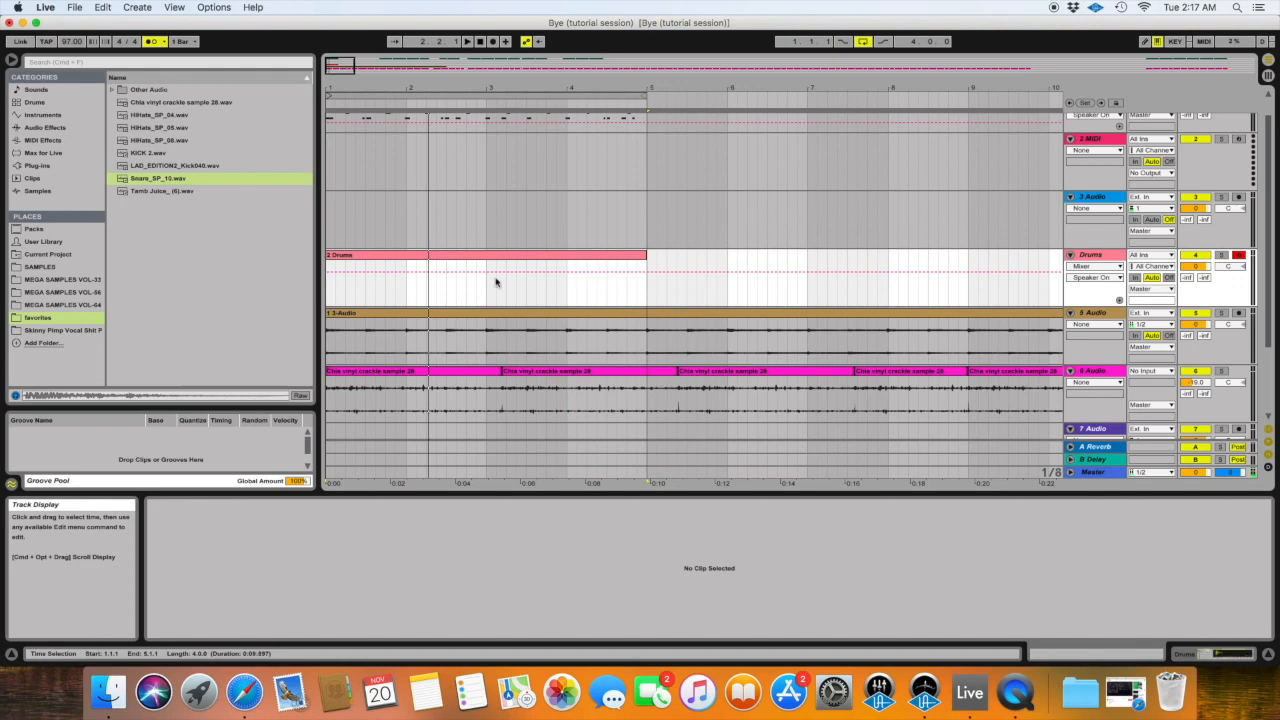
# - Move the recorded Drums clip to 8.3.1 and bring its start back to bar 1 so it includes the recorded notes
pyautogui.moveTo(403, 257); pyautogui.dragTo(994, 265)
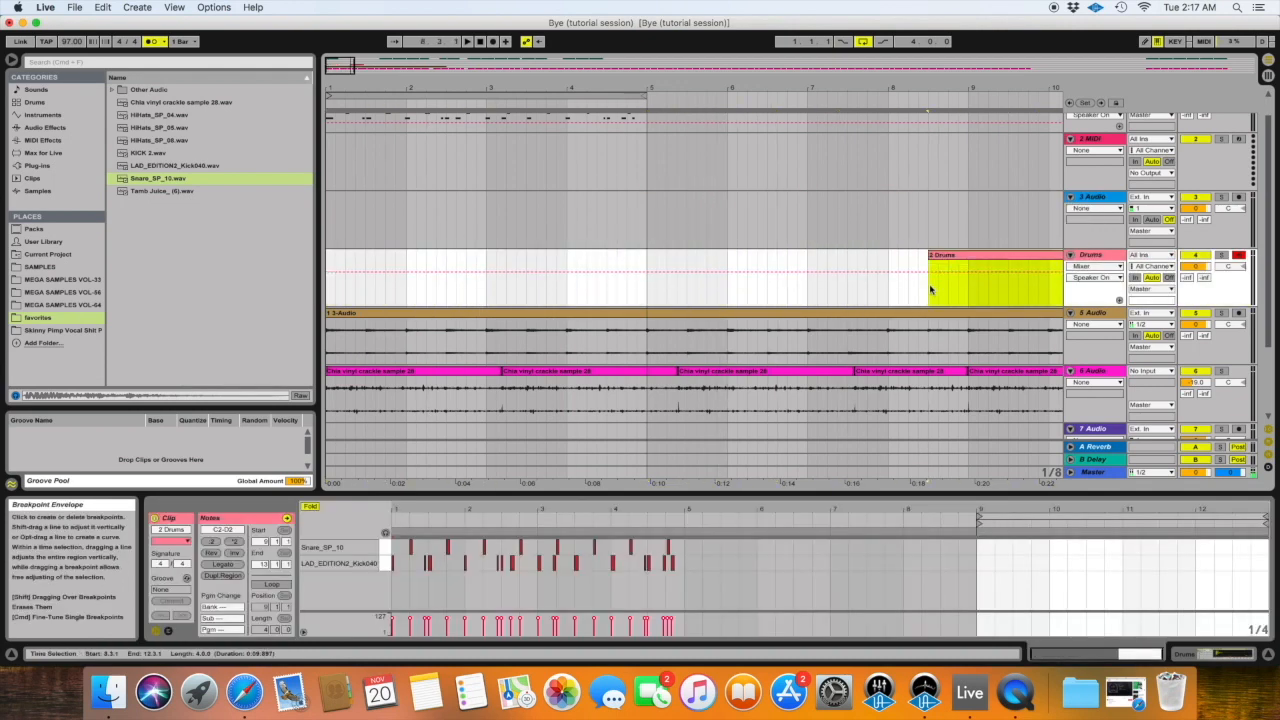
pyautogui.hscroll(5, 930, 290)
pyautogui.moveTo(762, 260); pyautogui.dragTo(318, 268)
pyautogui.scroll(1, 413, 289)
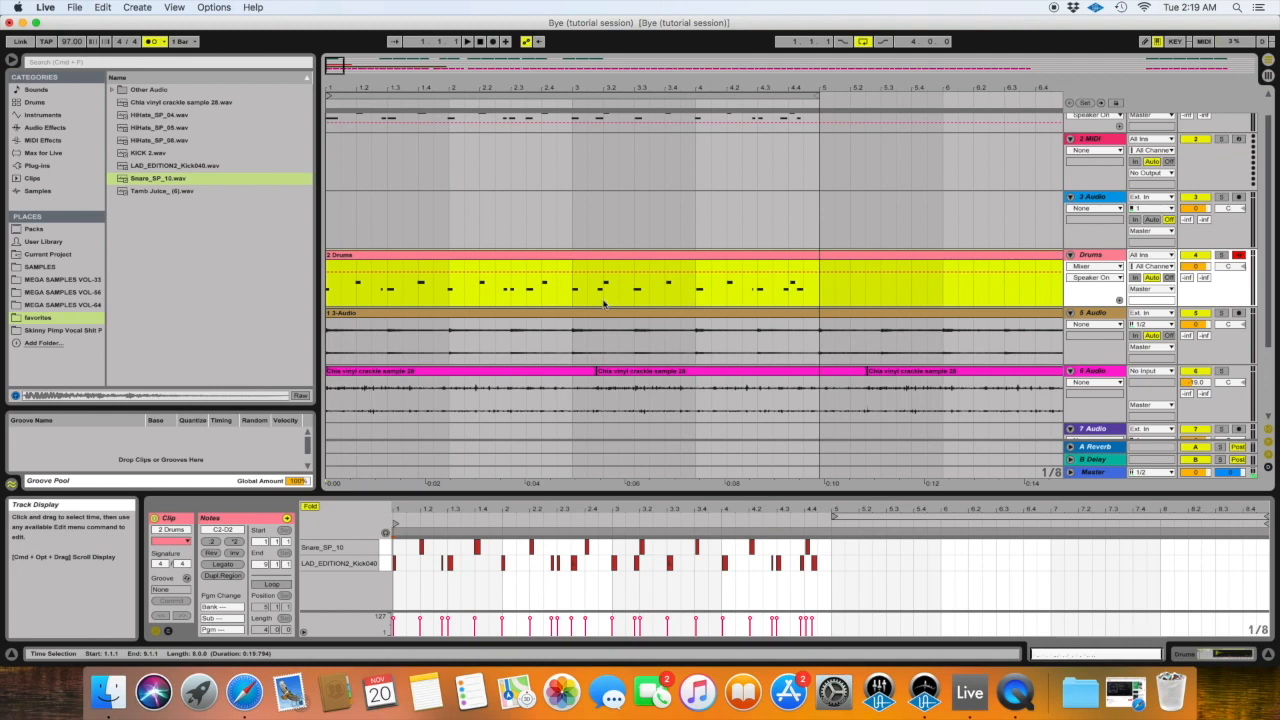
# - Play back the recorded drums and examine the timing of the kick and snare notes across bars 1 to 4
pyautogui.press('space')
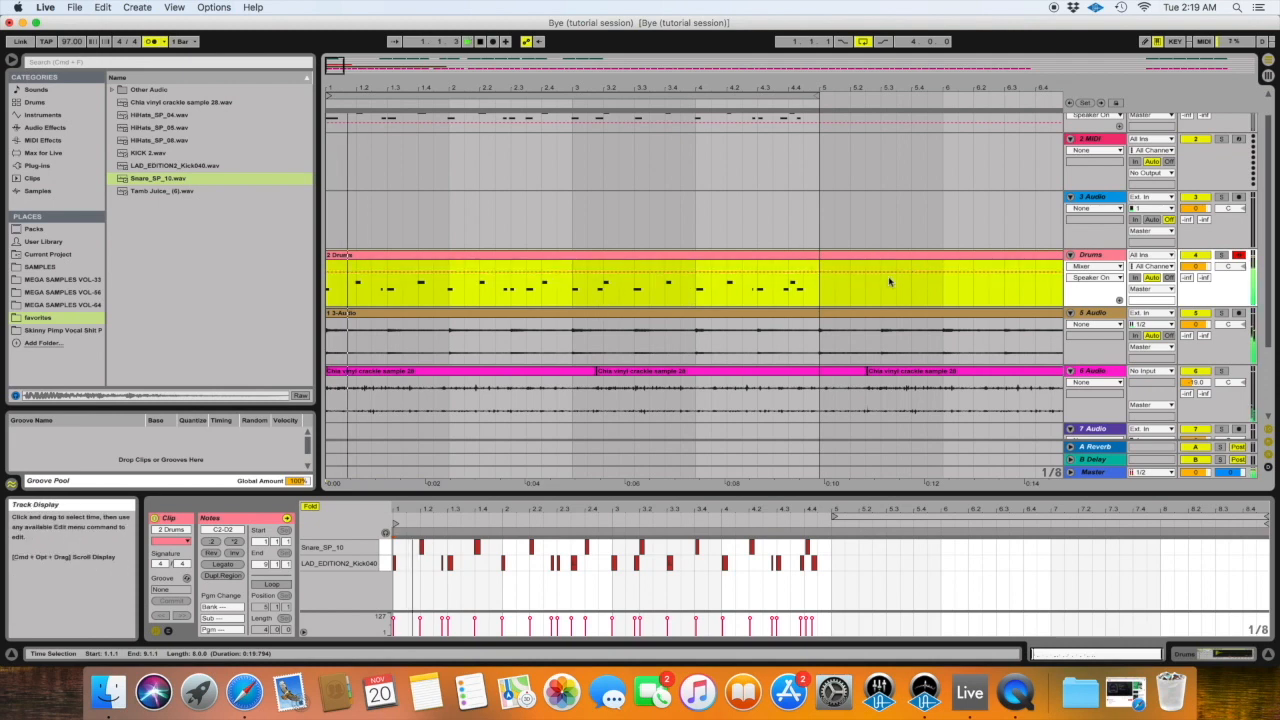
pyautogui.scroll(-2, 889, 282)
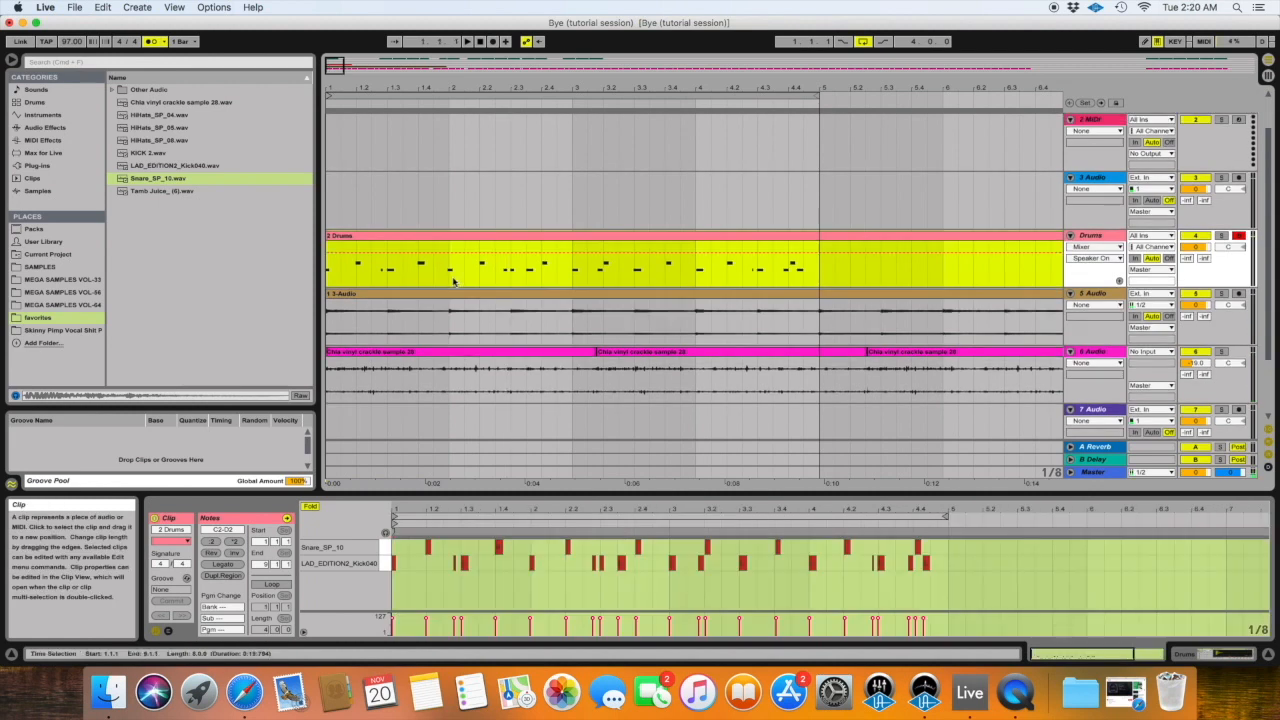
pyautogui.click(528, 579)
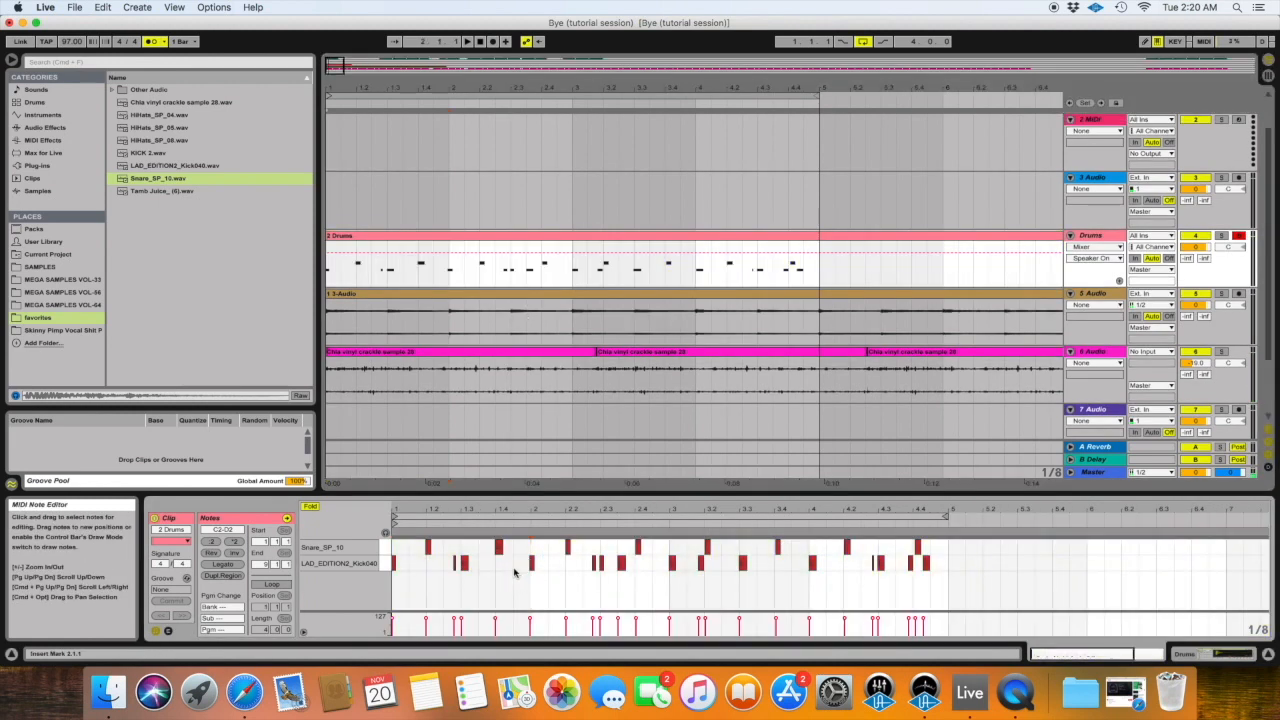
pyautogui.moveTo(451, 510); pyautogui.dragTo(453, 565)
pyautogui.hscroll(-3, 560, 592)
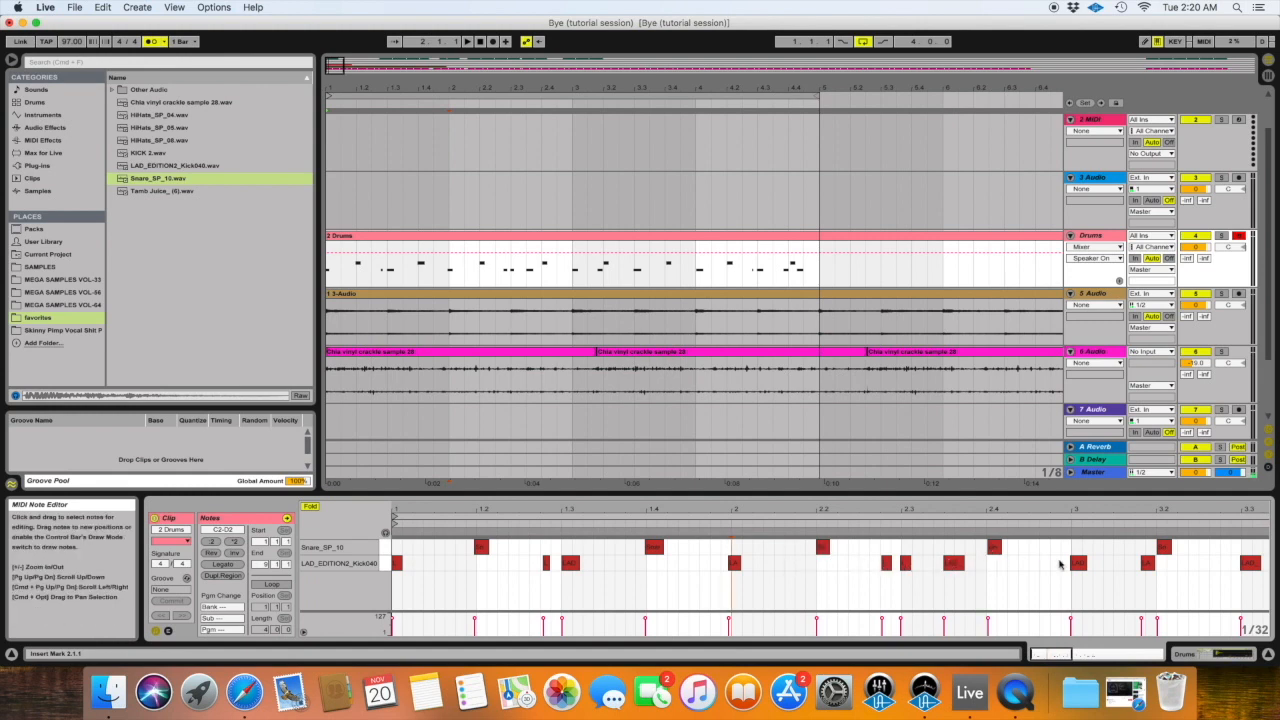
pyautogui.hscroll(10, 1137, 566)
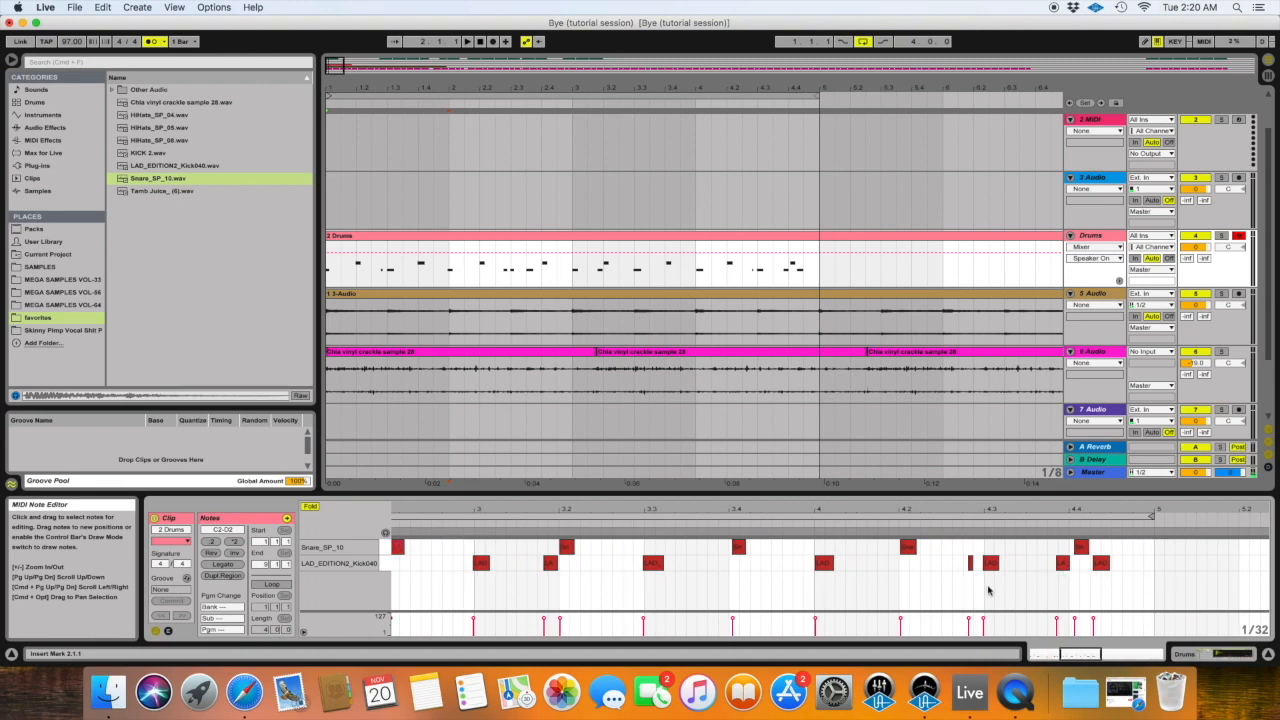
pyautogui.hscroll(-10, 986, 590)
pyautogui.hscroll(-2, 971, 589)
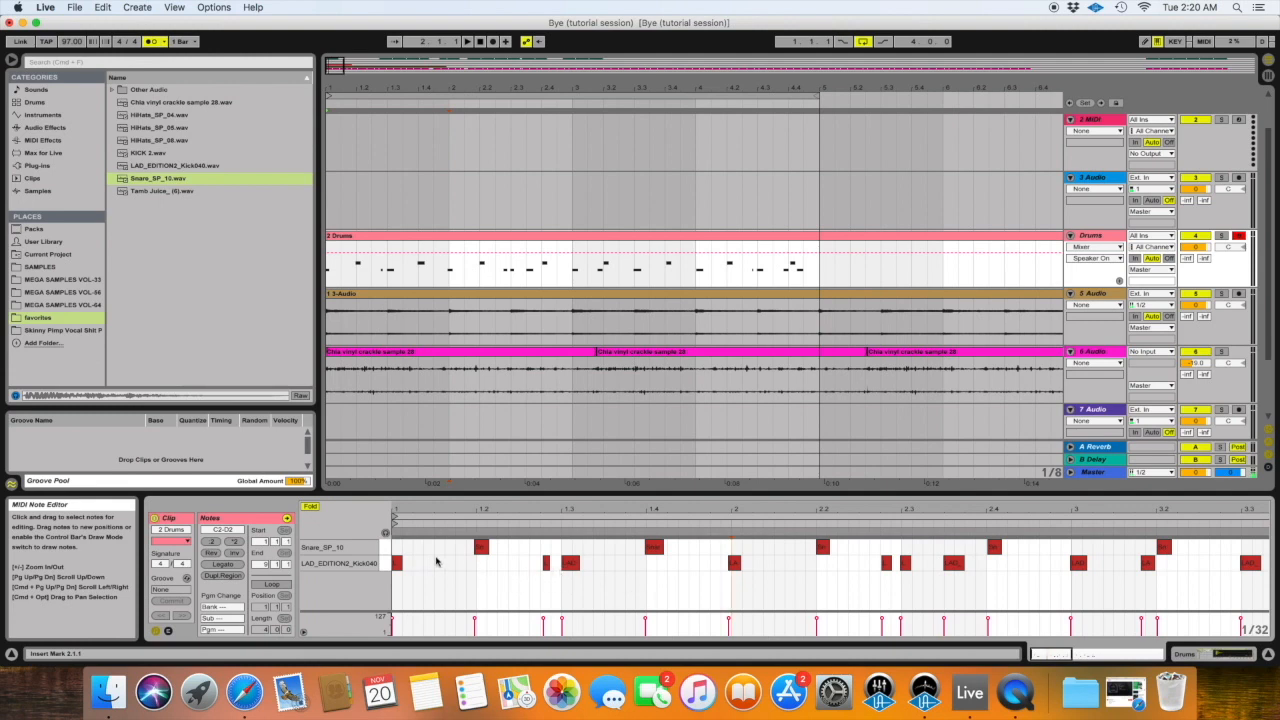
pyautogui.hscroll(10, 618, 565)
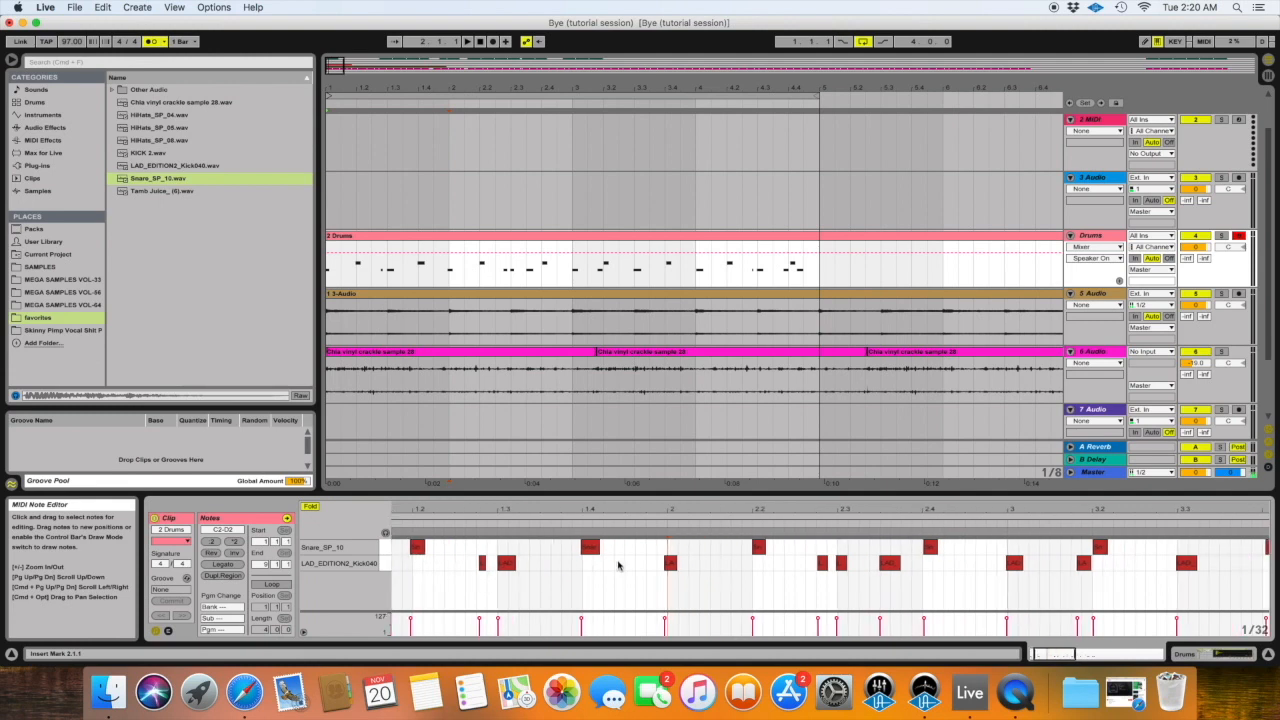
pyautogui.hscroll(12, 614, 562)
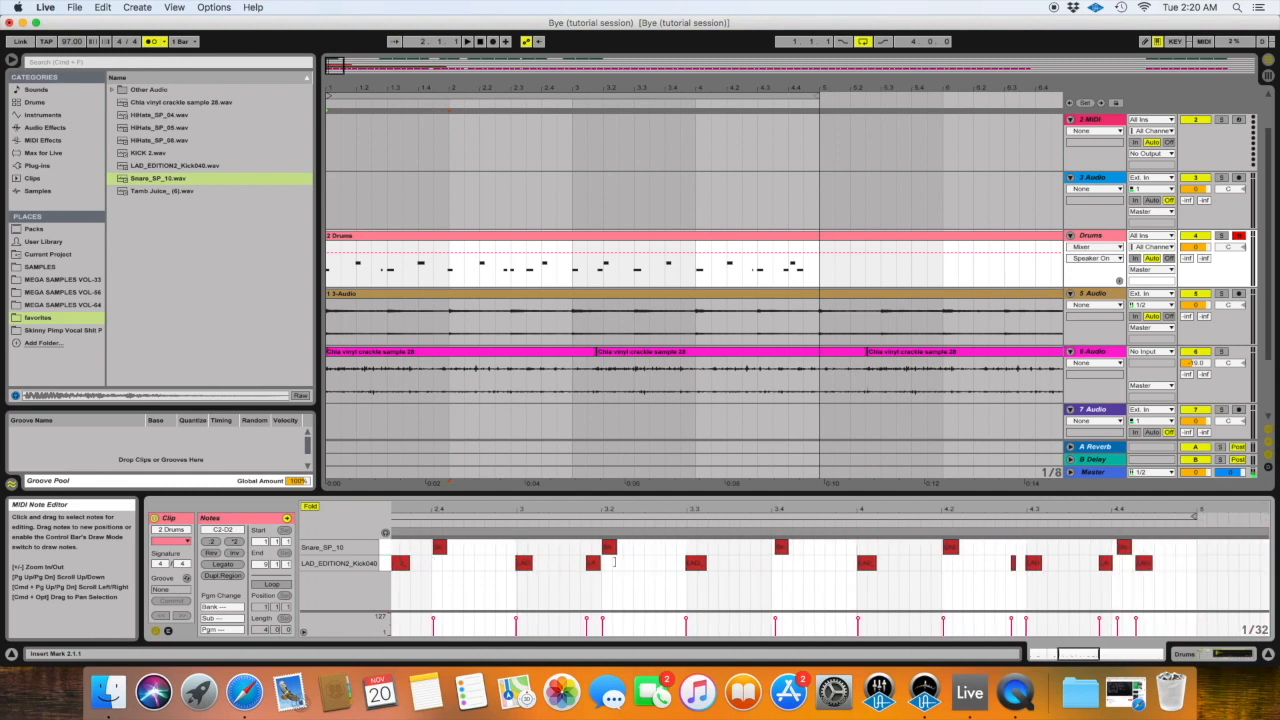
pyautogui.hscroll(-1, 614, 562)
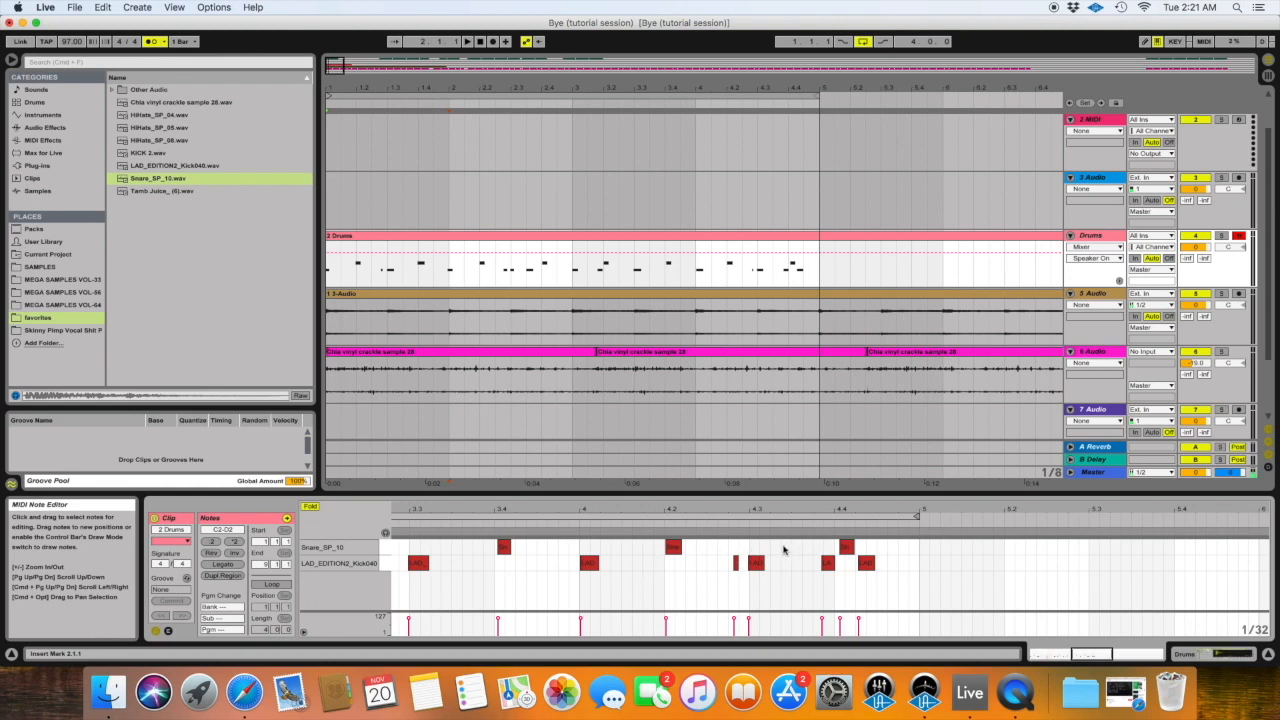
# - Select the final snare and kick pair around beat 4.4 and shift both notes slightly earlier
pyautogui.click(845, 548)
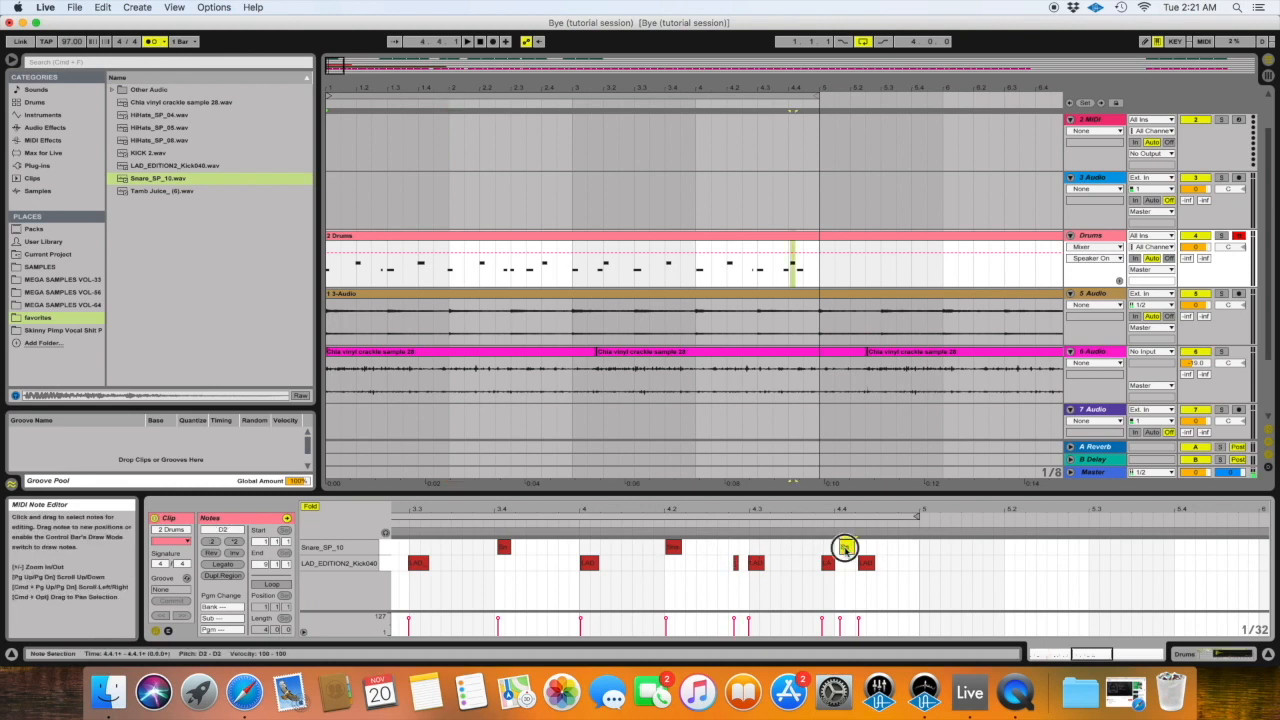
pyautogui.keyDown('shift'); pyautogui.click(866, 563); pyautogui.keyUp('shift')
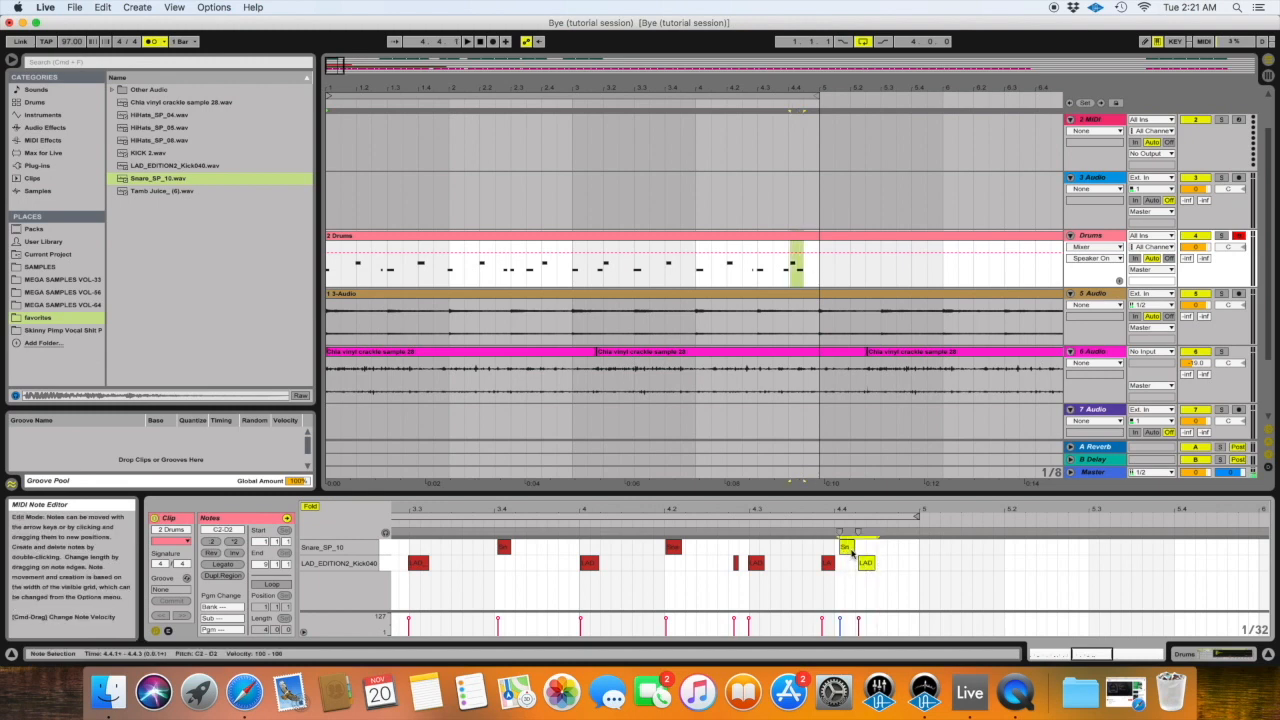
pyautogui.click(846, 549)
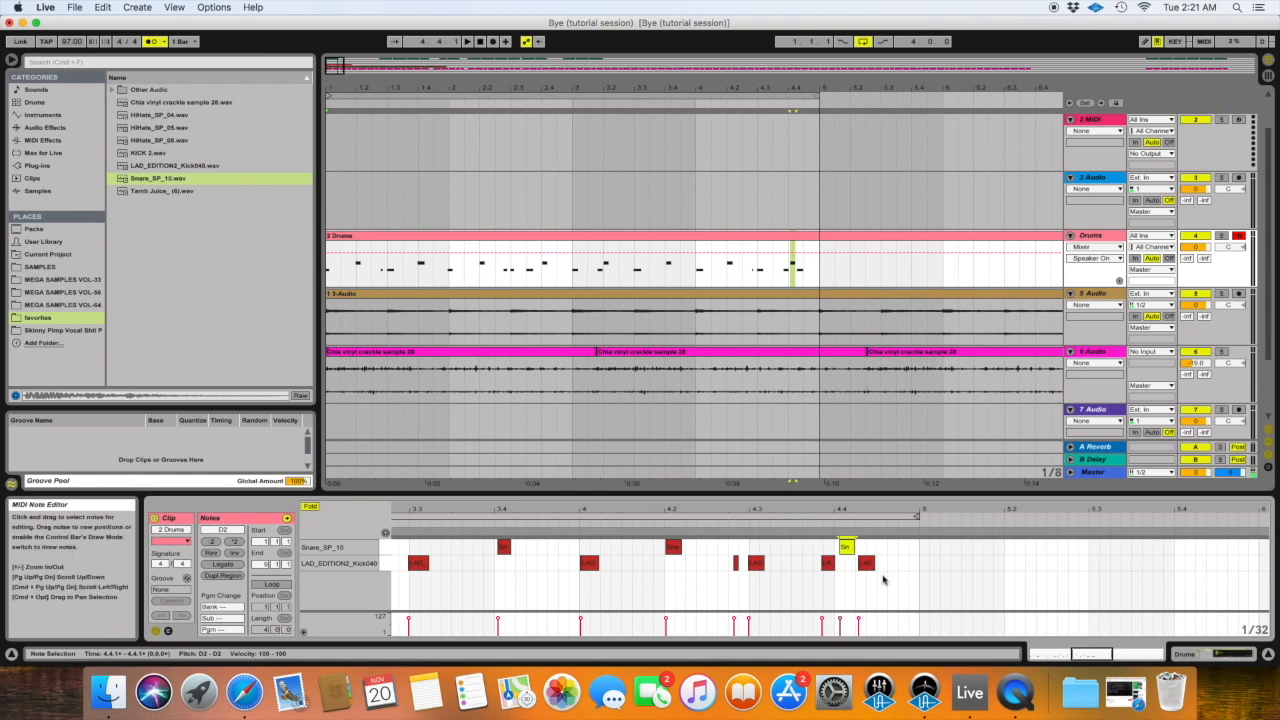
pyautogui.moveTo(886, 579); pyautogui.dragTo(845, 546)
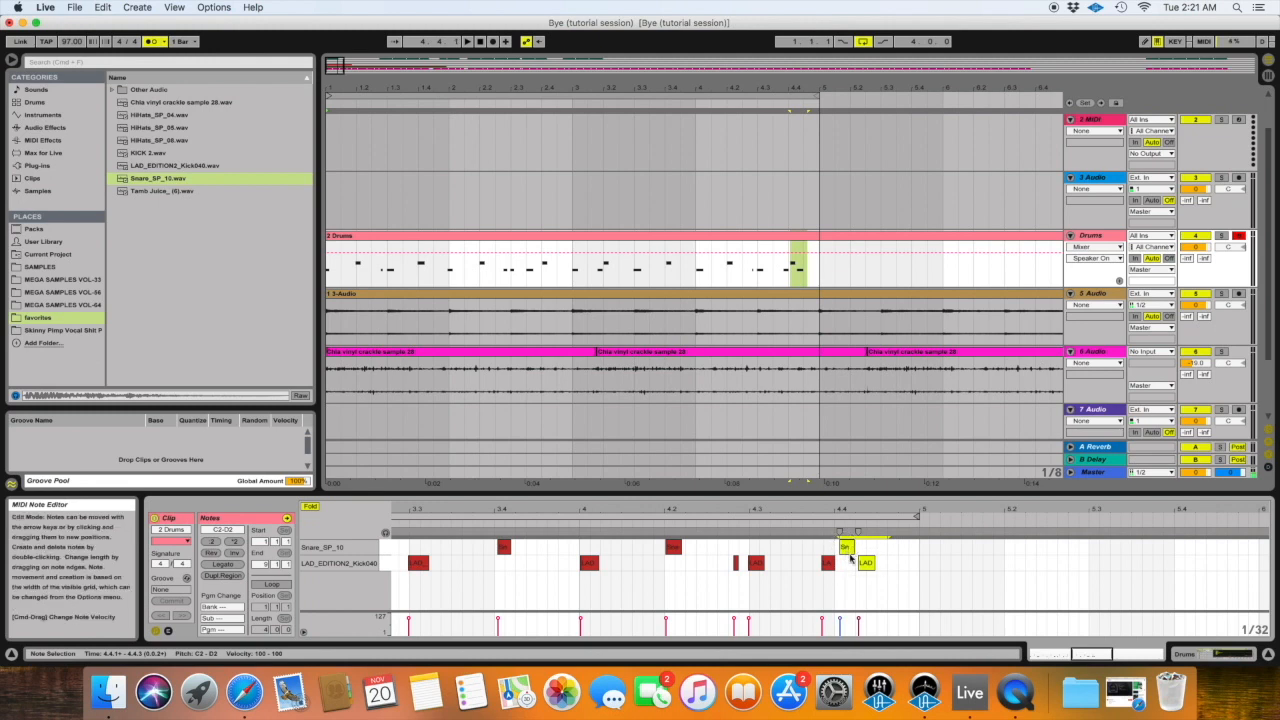
pyautogui.click(846, 548)
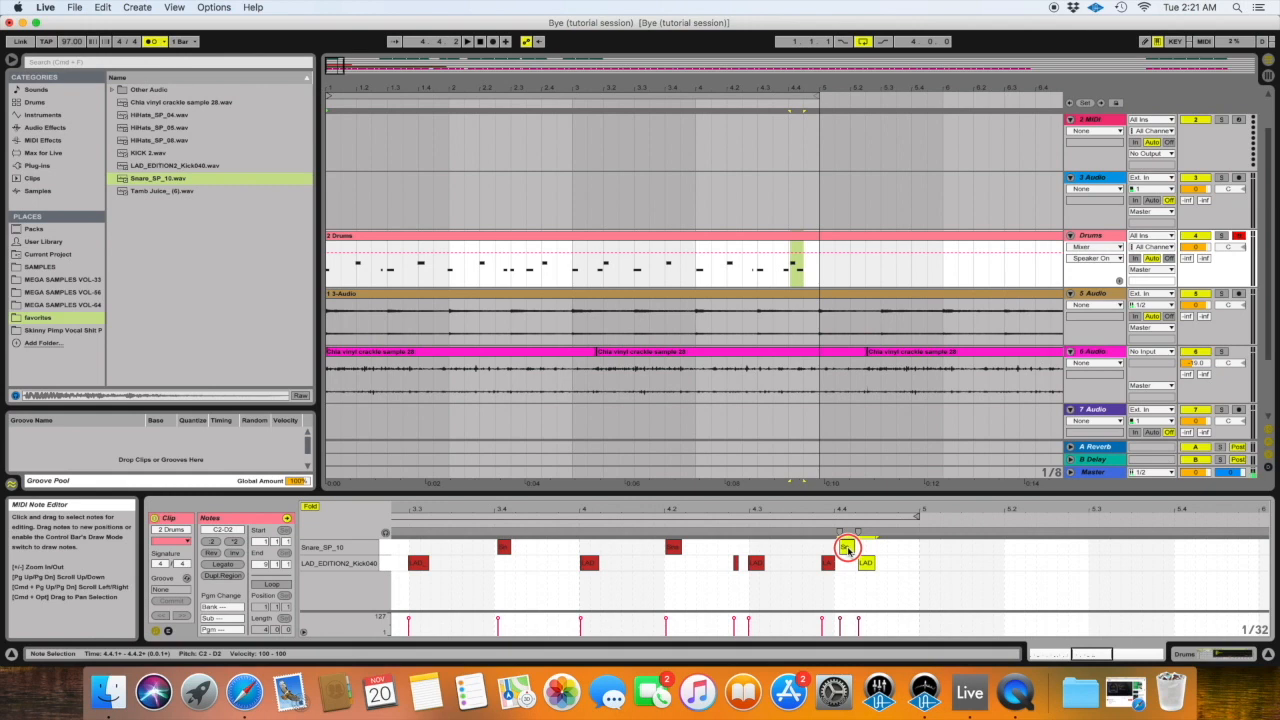
pyautogui.moveTo(847, 549); pyautogui.dragTo(840, 548)
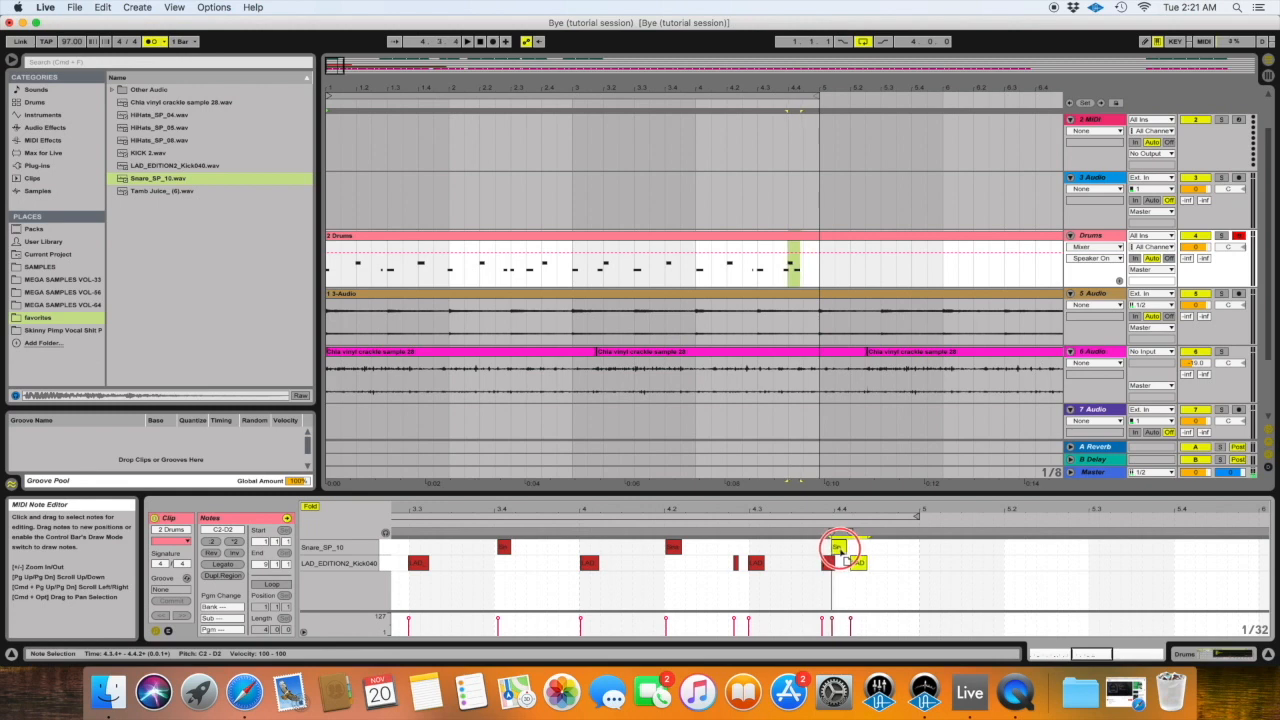
pyautogui.moveTo(840, 548)
pyautogui.mouseDown()
pyautogui.moveTo(901, 548)
pyautogui.moveTo(807, 548)
pyautogui.moveTo(878, 548)
pyautogui.moveTo(840, 548)
pyautogui.mouseUp()
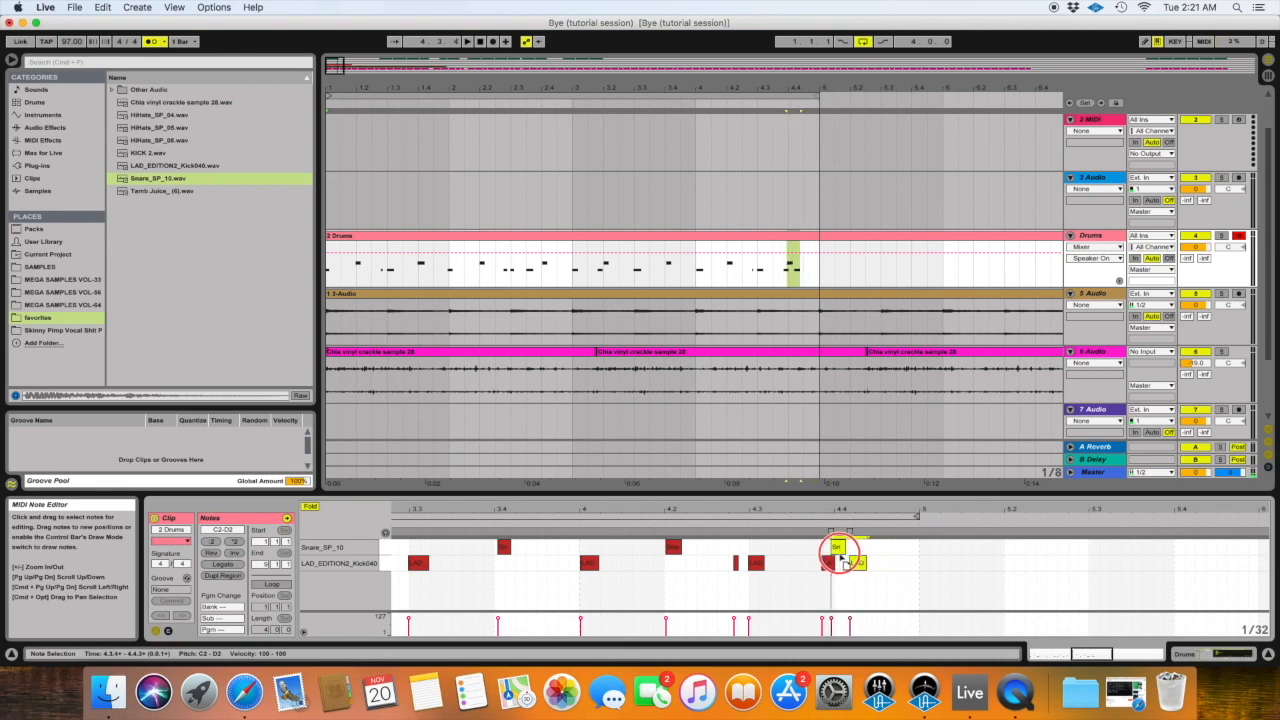
pyautogui.moveTo(843, 560); pyautogui.dragTo(841, 556)
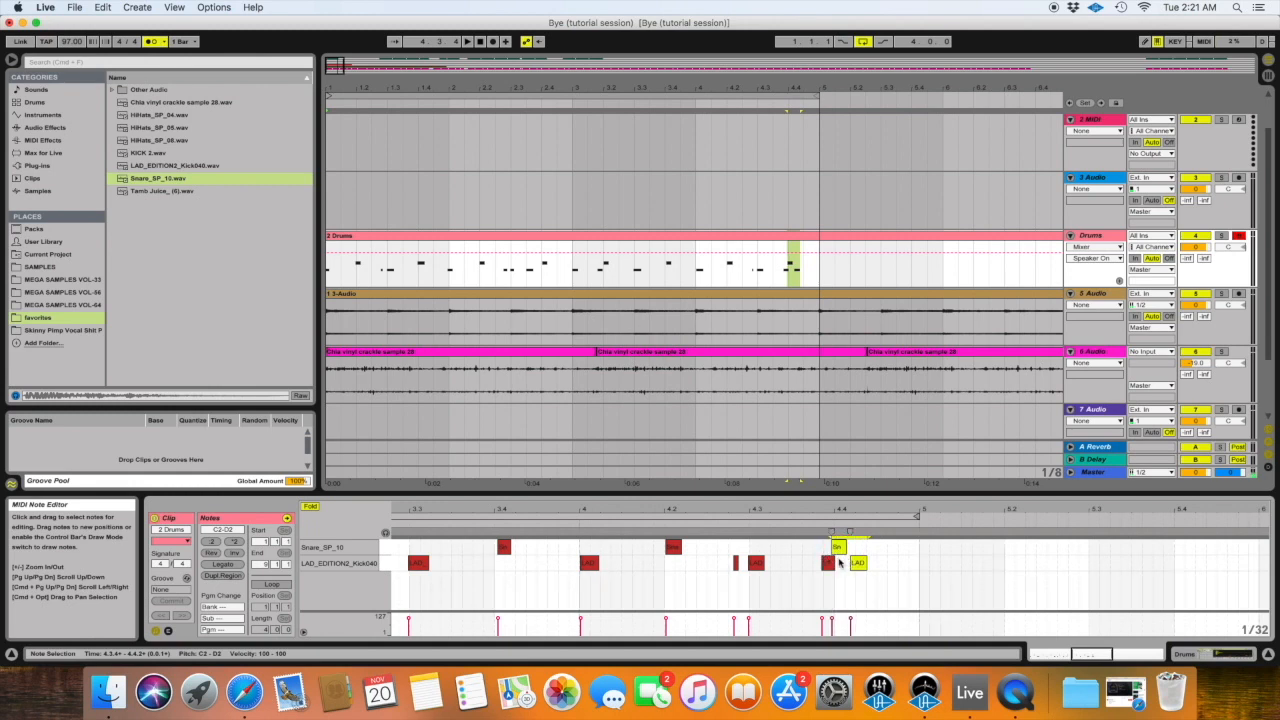
# - Nudge the snare notes at beats 4.2 and 3.4 slightly earlier, ahead of the grid line
pyautogui.hscroll(-3, 700, 557)
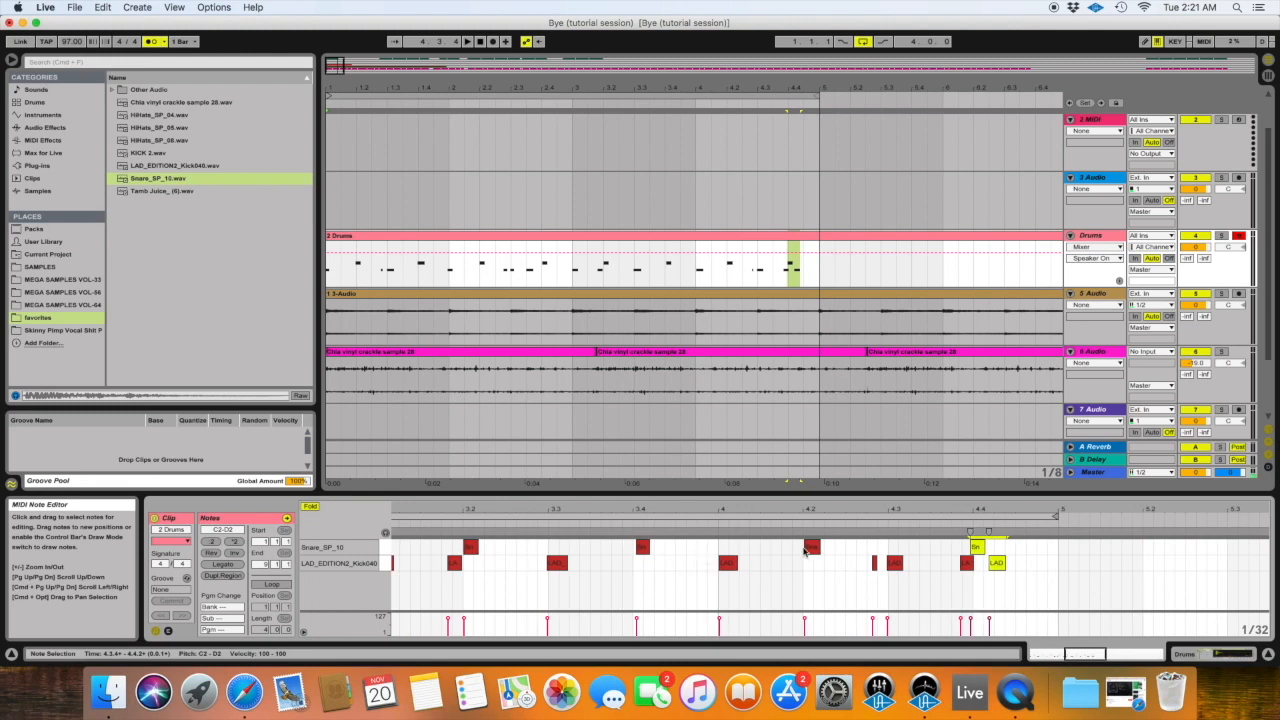
pyautogui.moveTo(809, 547); pyautogui.dragTo(808, 546)
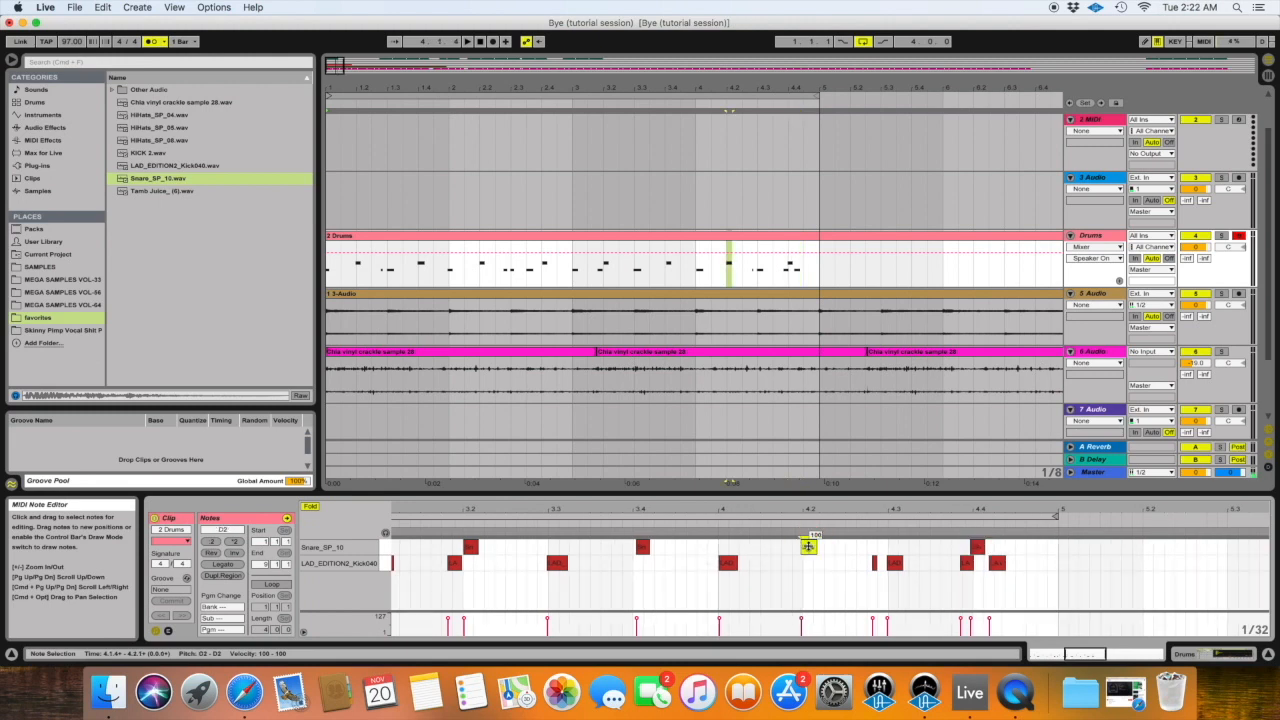
pyautogui.hscroll(-3, 760, 560)
pyautogui.click(767, 547)
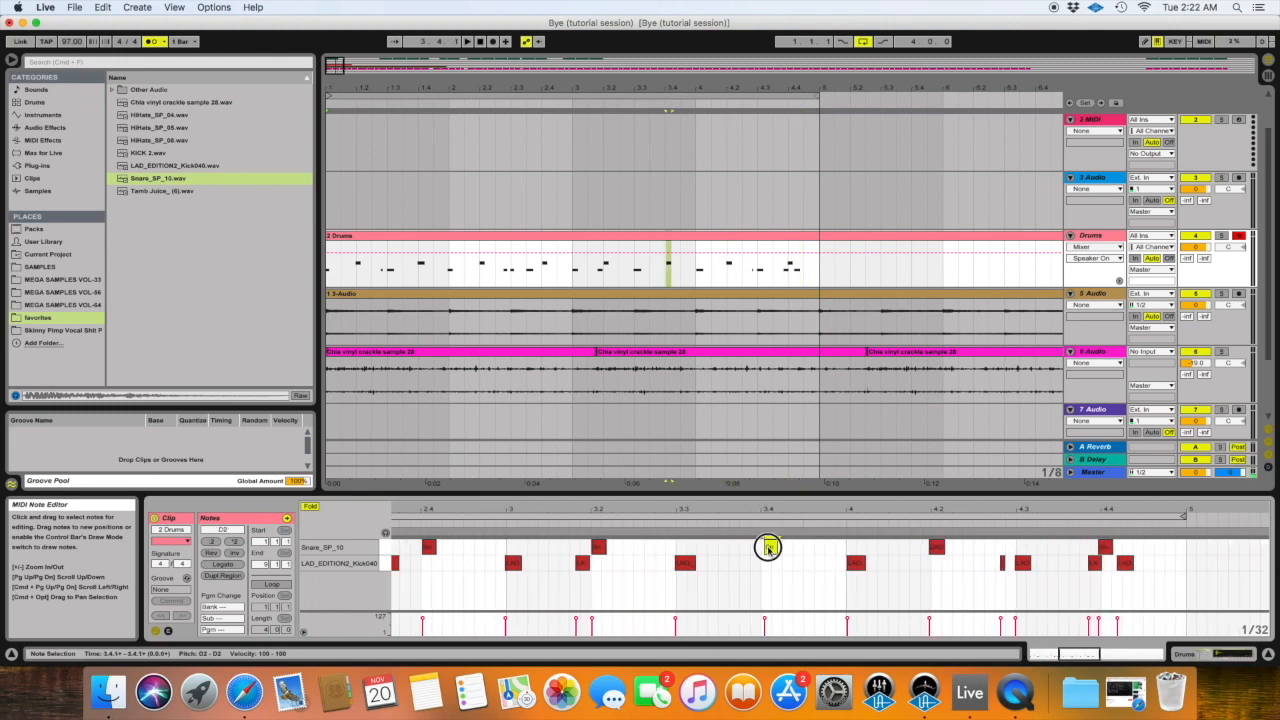
pyautogui.moveTo(767, 547); pyautogui.dragTo(764, 546)
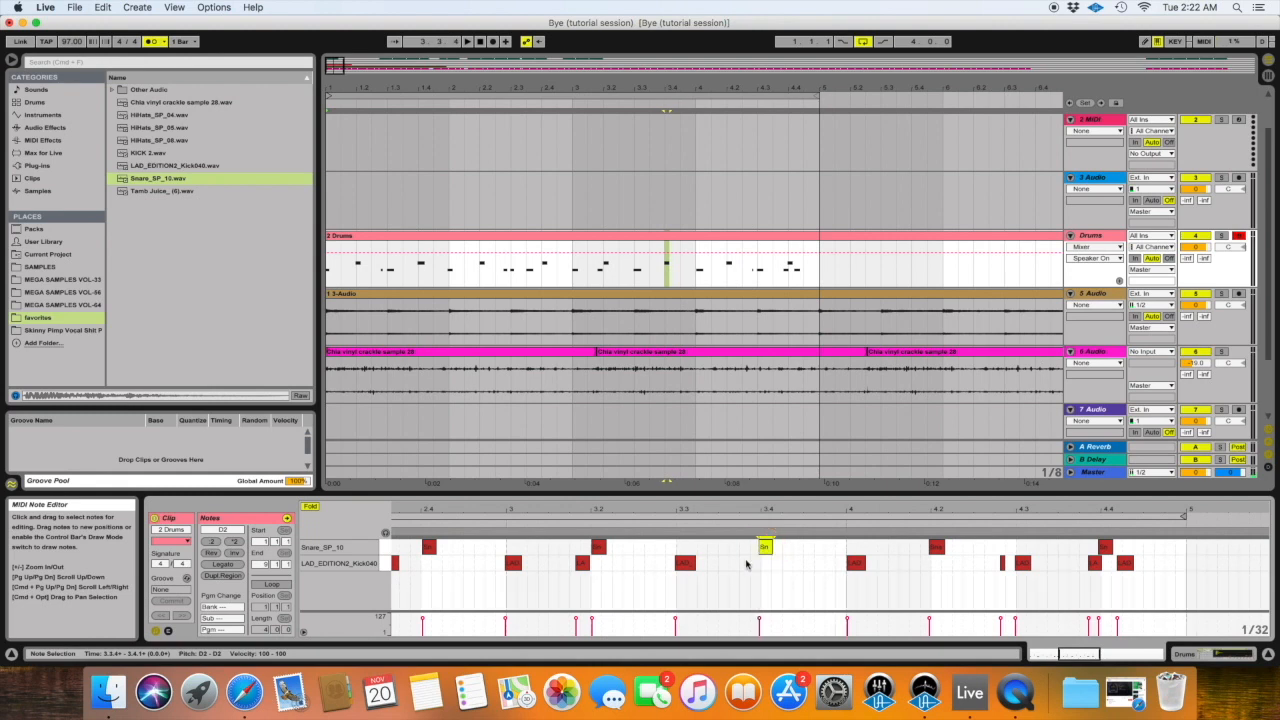
# - Nudge the snare note at beat 2.4 slightly ahead of the beat
pyautogui.hscroll(-7, 746, 565)
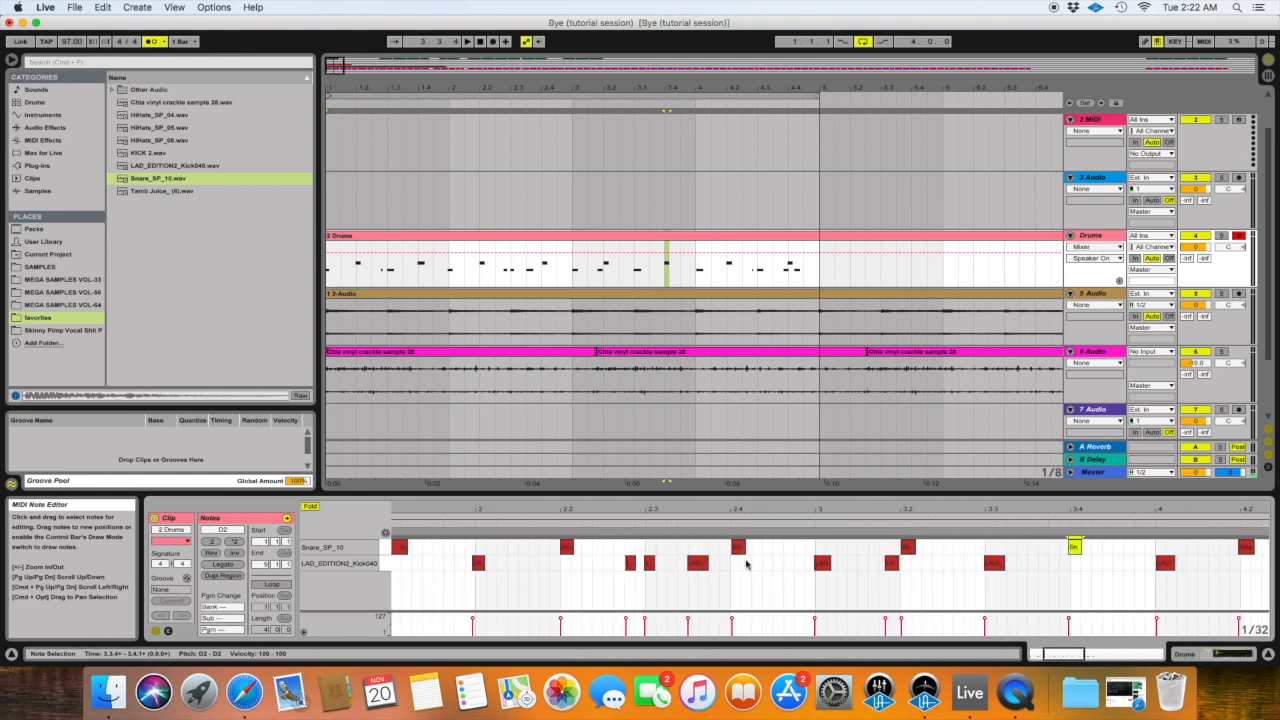
pyautogui.hscroll(-1, 746, 565)
pyautogui.click(749, 548)
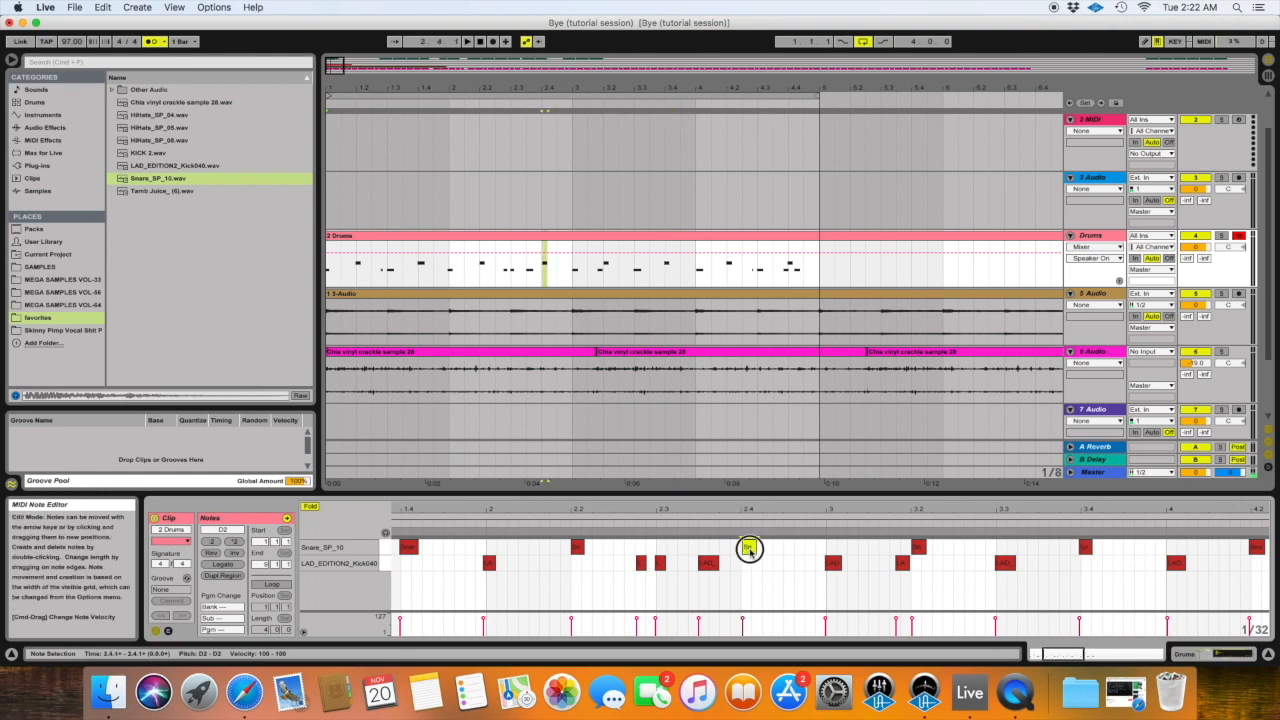
pyautogui.moveTo(749, 548); pyautogui.dragTo(749, 552)
pyautogui.hscroll(-5, 651, 565)
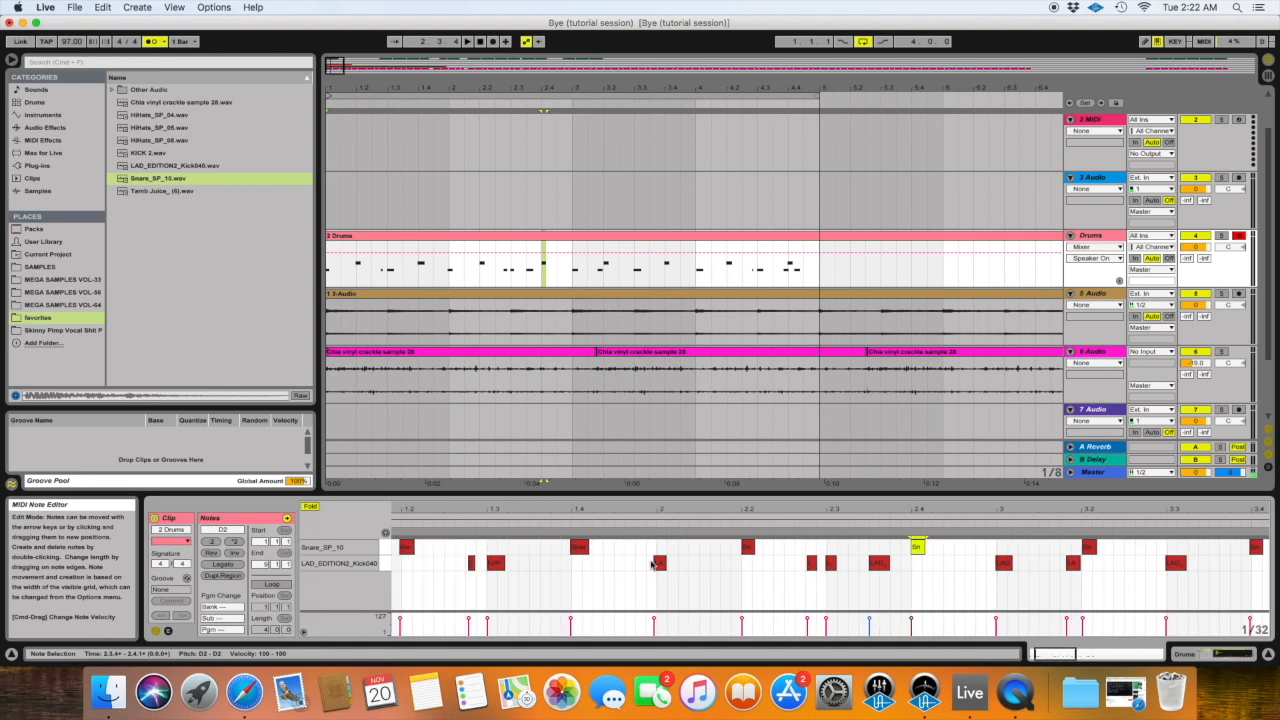
pyautogui.hscroll(-5, 660, 563)
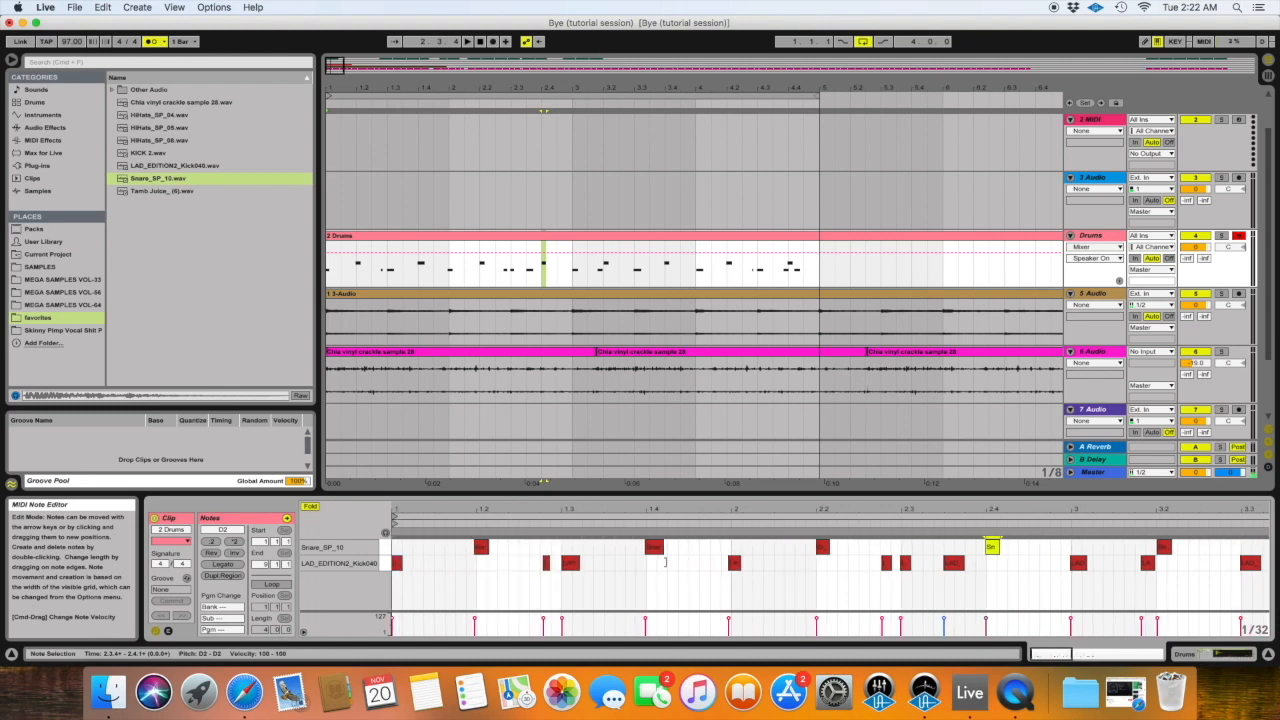
# - Try moving the beat 2.4 snare exactly onto the grid line, and undo the move
pyautogui.hscroll(10, 665, 562)
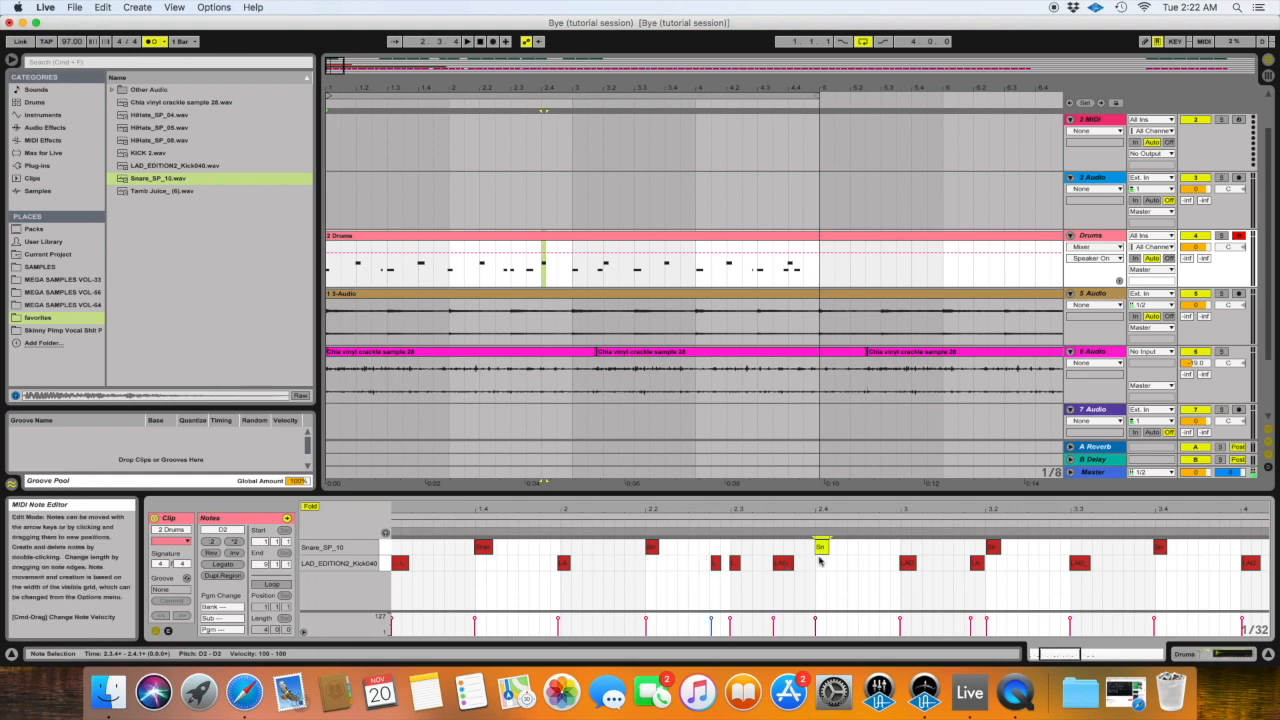
pyautogui.hscroll(-1, 812, 562)
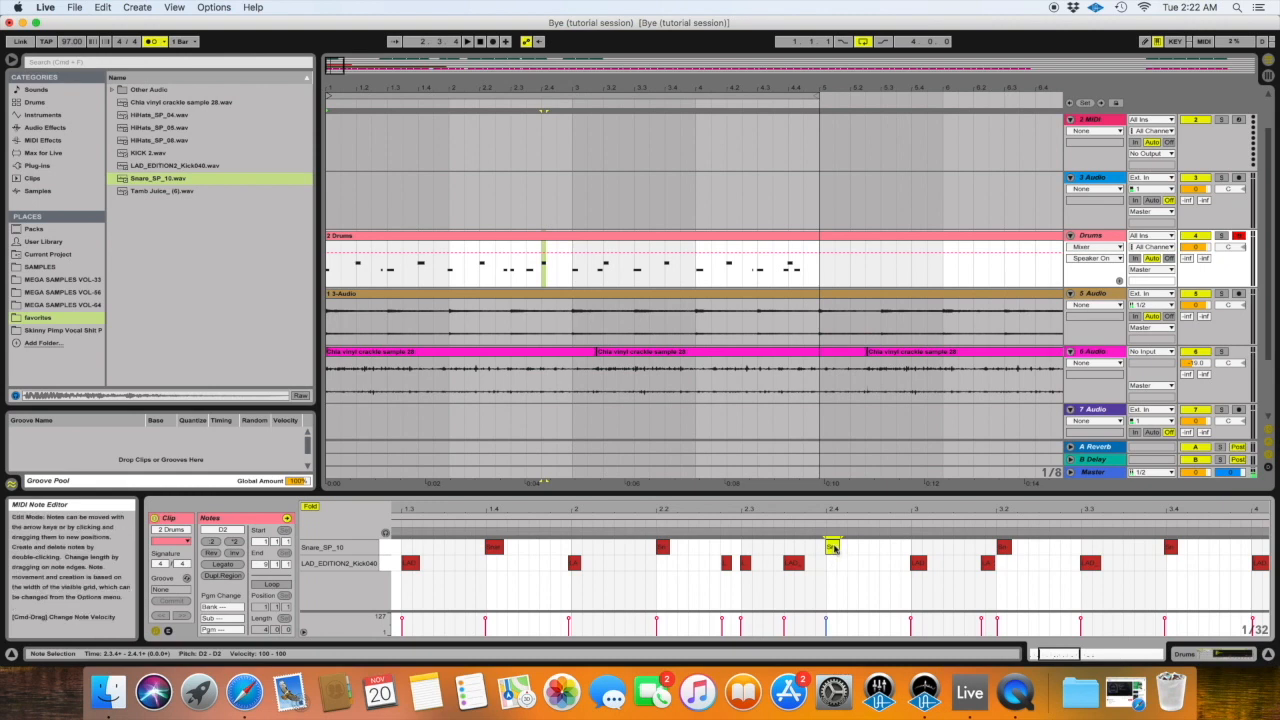
pyautogui.click(833, 547)
pyautogui.click(833, 547)
pyautogui.moveTo(833, 547)
pyautogui.mouseDown()
pyautogui.moveTo(817, 545)
pyautogui.moveTo(835, 550)
pyautogui.mouseUp()
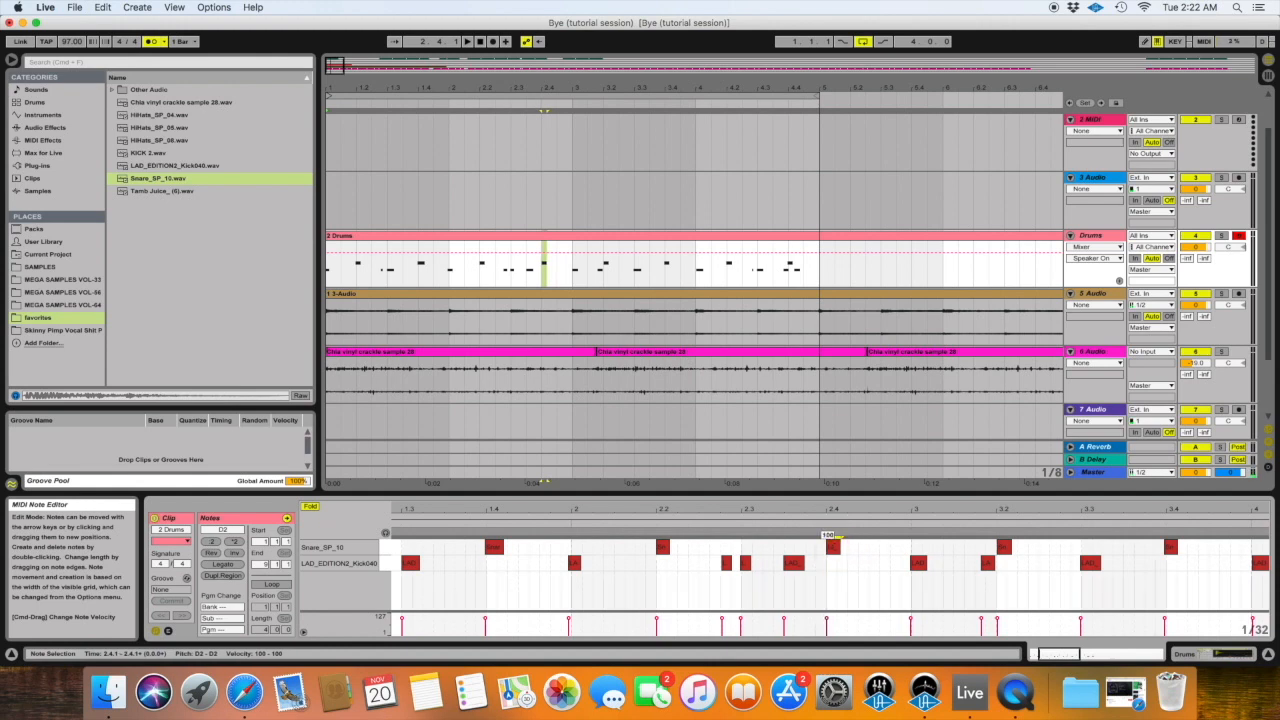
pyautogui.moveTo(834, 549)
pyautogui.mouseDown()
pyautogui.moveTo(834, 598)
pyautogui.moveTo(834, 542)
pyautogui.moveTo(834, 584)
pyautogui.mouseUp()
pyautogui.moveTo(833, 548)
pyautogui.mouseDown()
pyautogui.moveTo(841, 581)
pyautogui.moveTo(836, 549)
pyautogui.mouseUp()
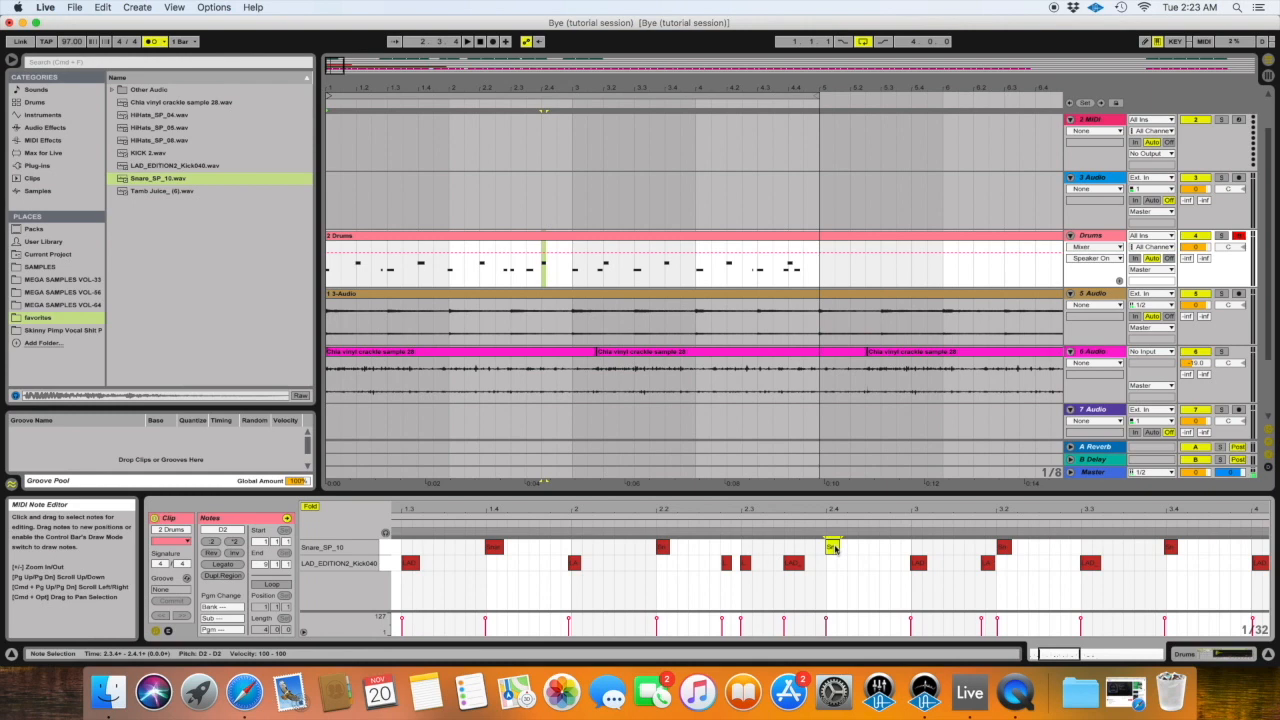
pyautogui.moveTo(834, 548)
pyautogui.mouseDown()
pyautogui.moveTo(882, 549)
pyautogui.moveTo(814, 551)
pyautogui.moveTo(921, 560)
pyautogui.moveTo(840, 556)
pyautogui.mouseUp()
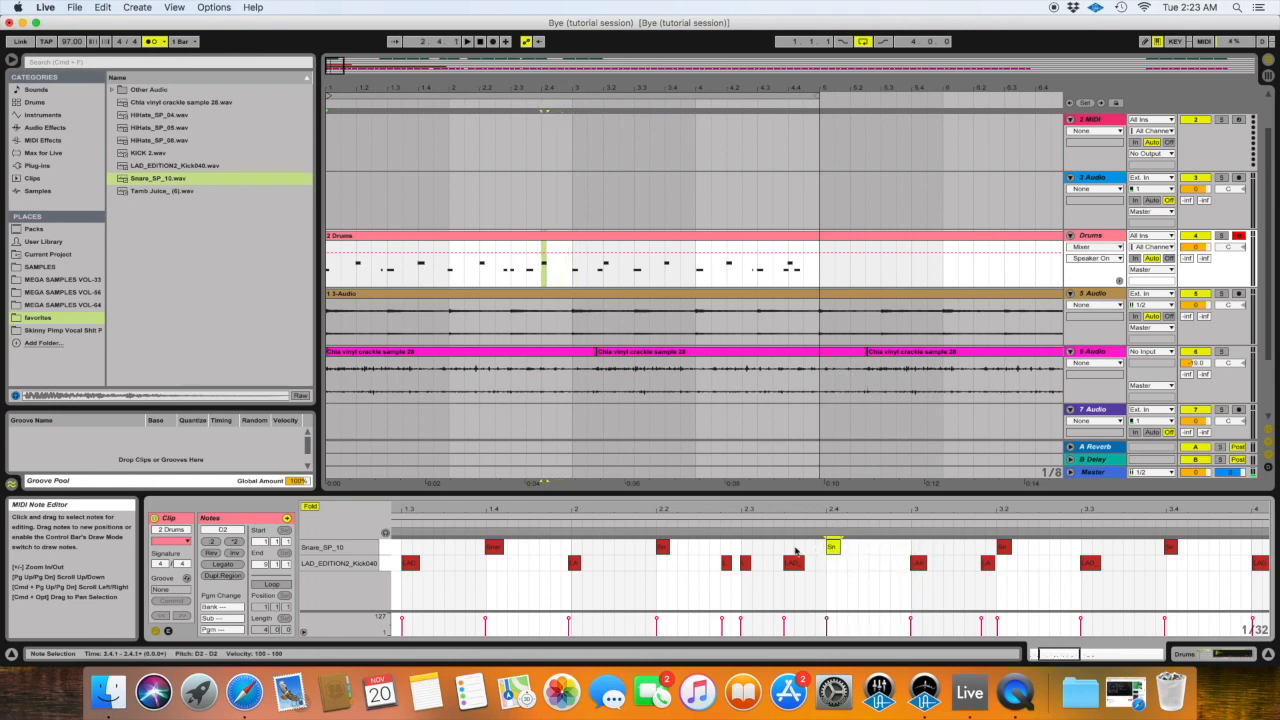
pyautogui.press('super+z')
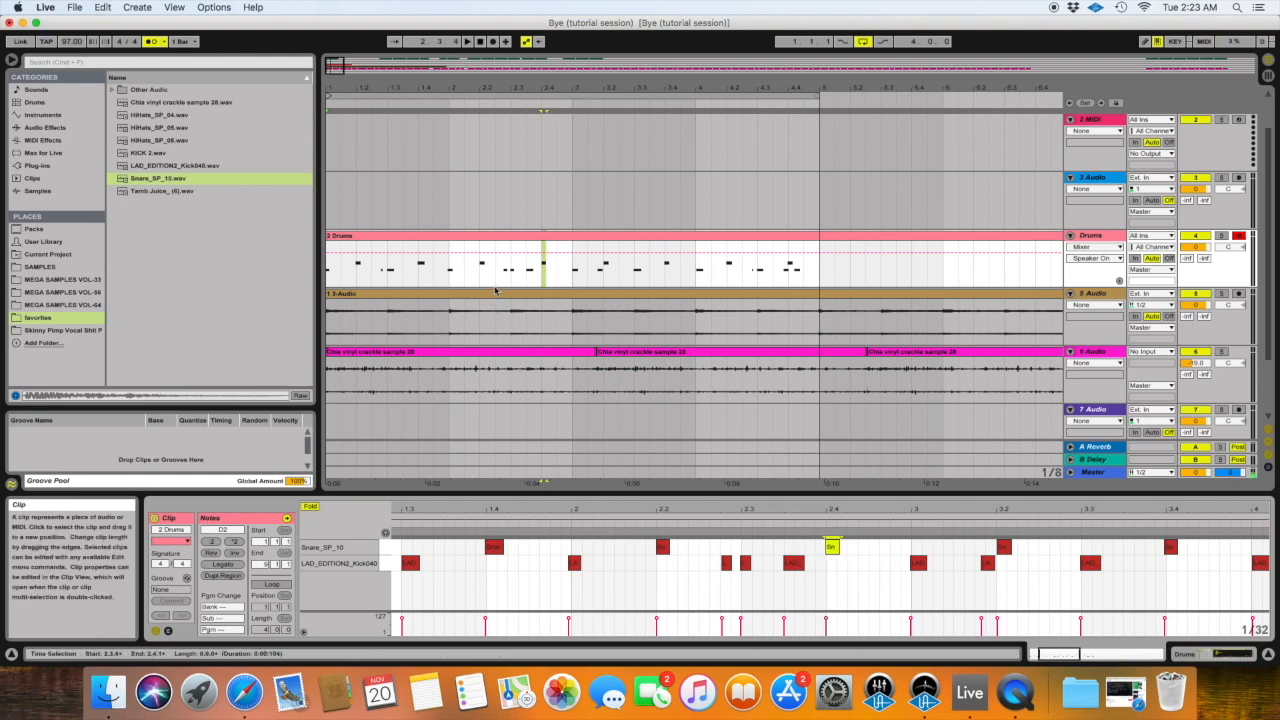
# - Play the Drums clip and shift the final snare and kick pair near beat 4.4 slightly later, then stop playback
pyautogui.click(433, 237)
pyautogui.press('space')
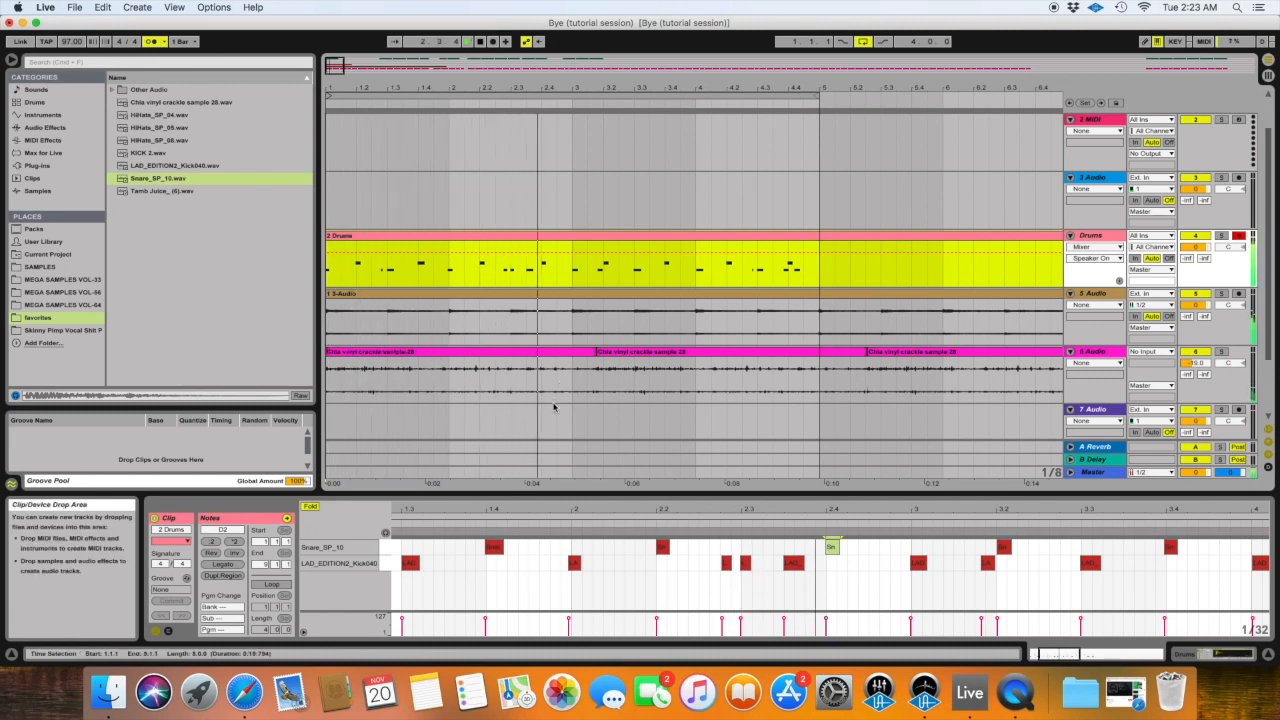
pyautogui.hscroll(5, 828, 588)
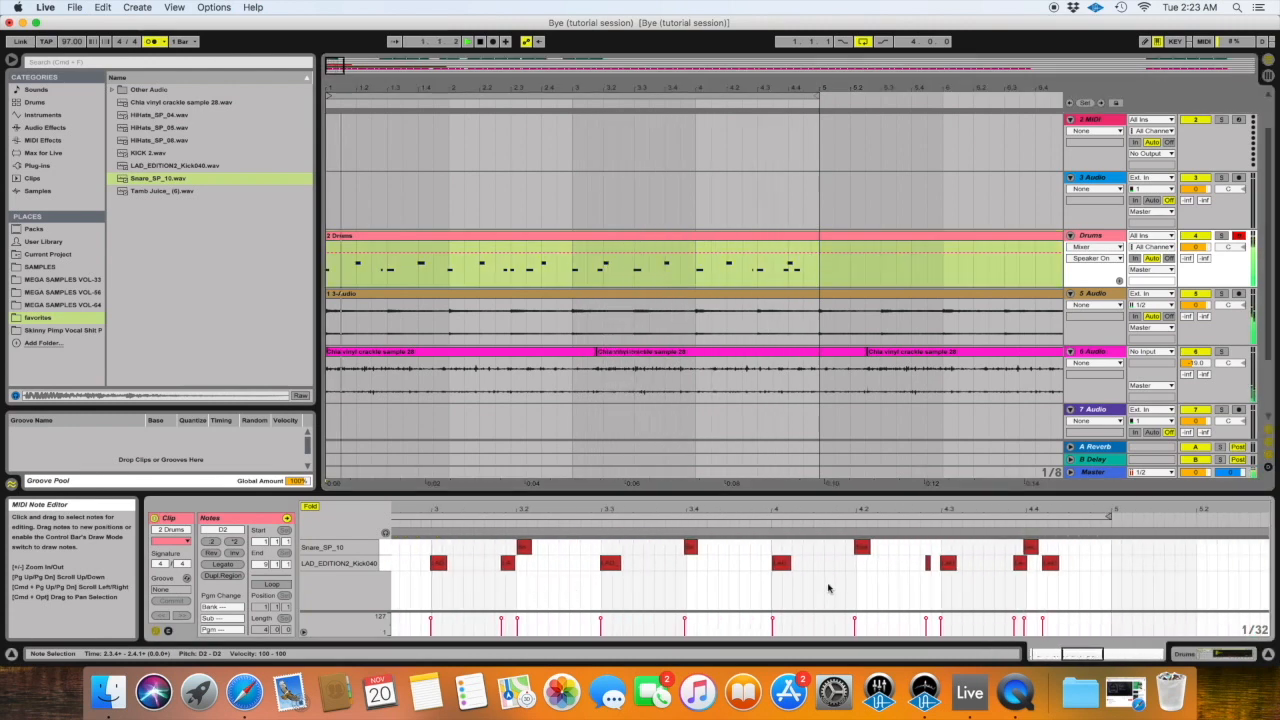
pyautogui.hscroll(-3, 828, 588)
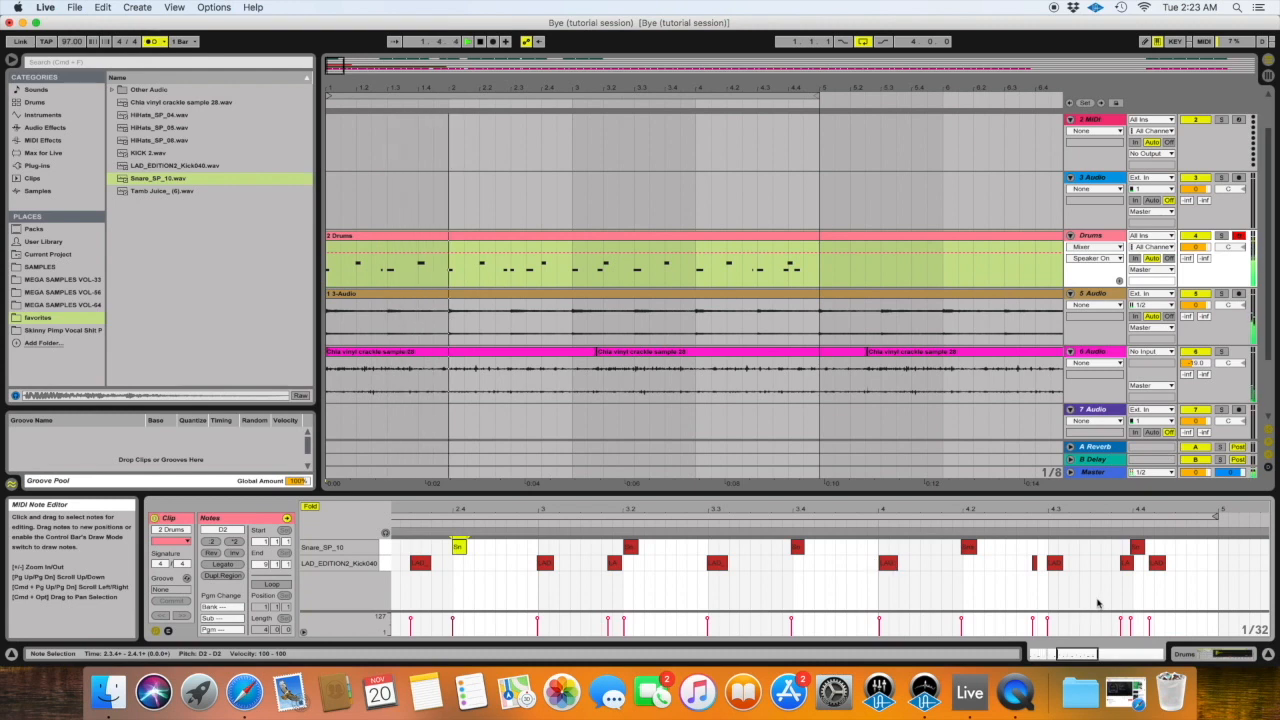
pyautogui.moveTo(1178, 547); pyautogui.dragTo(1138, 564)
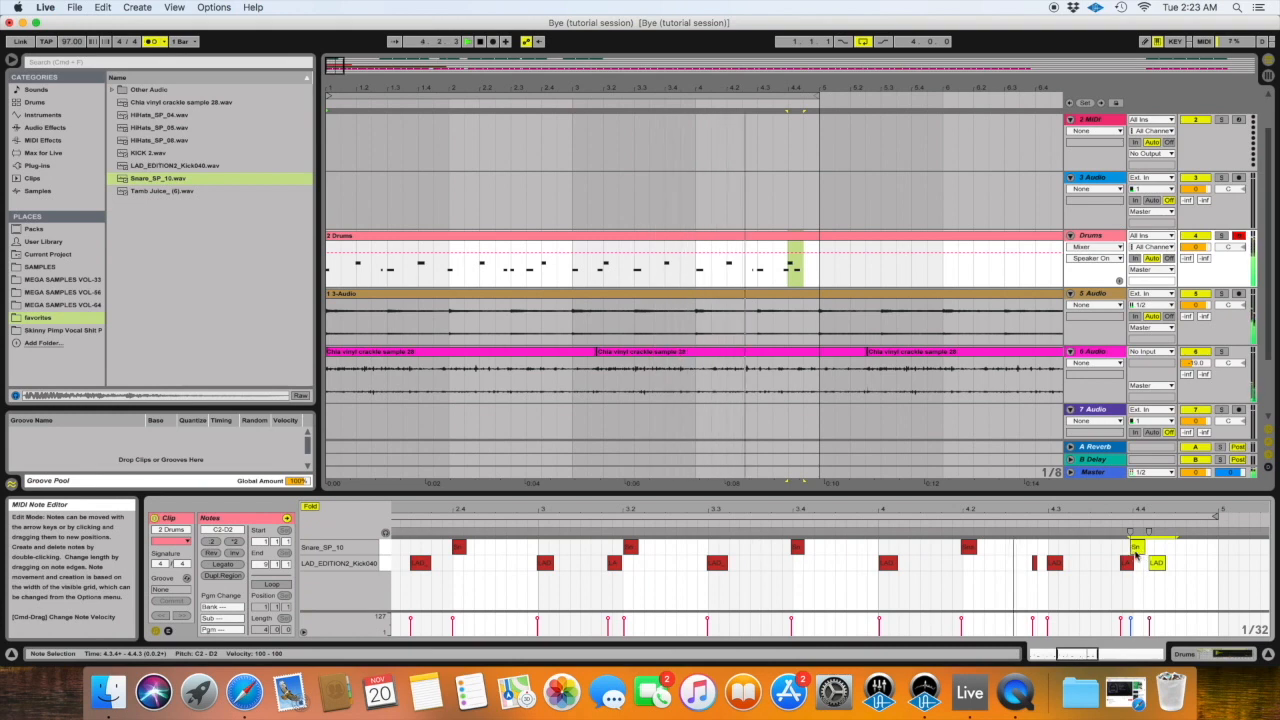
pyautogui.click(1138, 548)
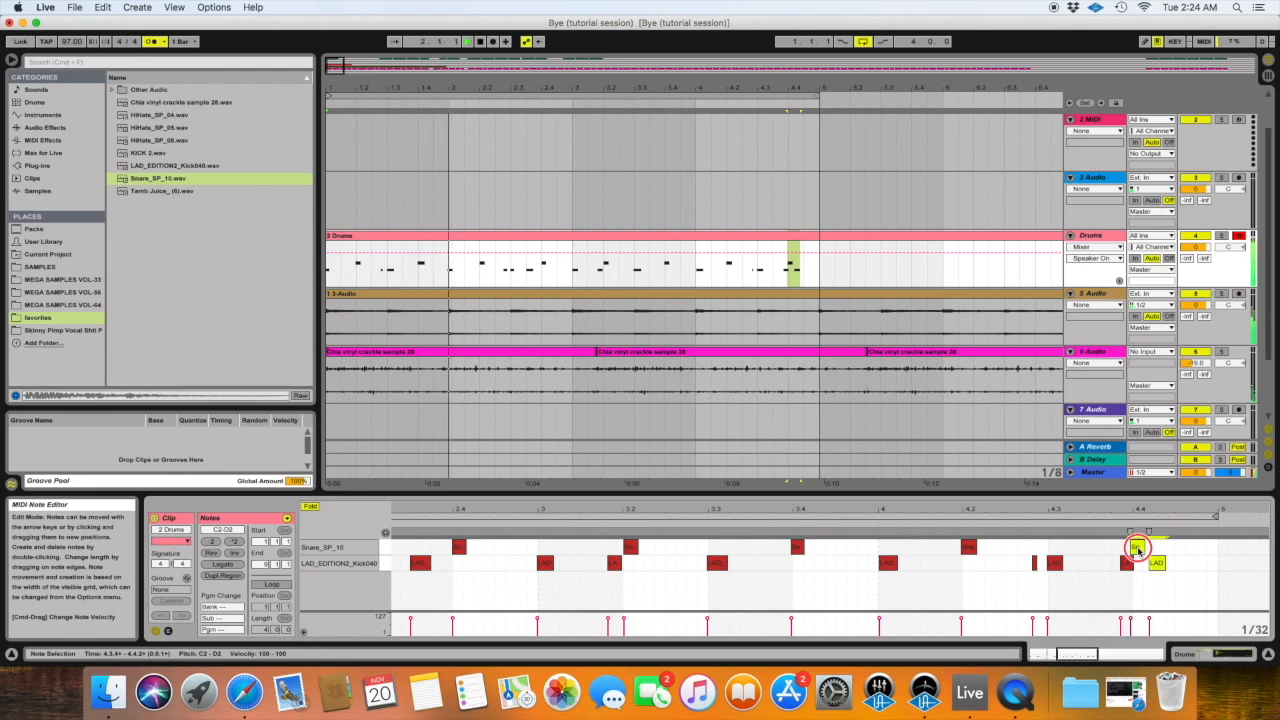
pyautogui.moveTo(1138, 548); pyautogui.dragTo(1146, 555)
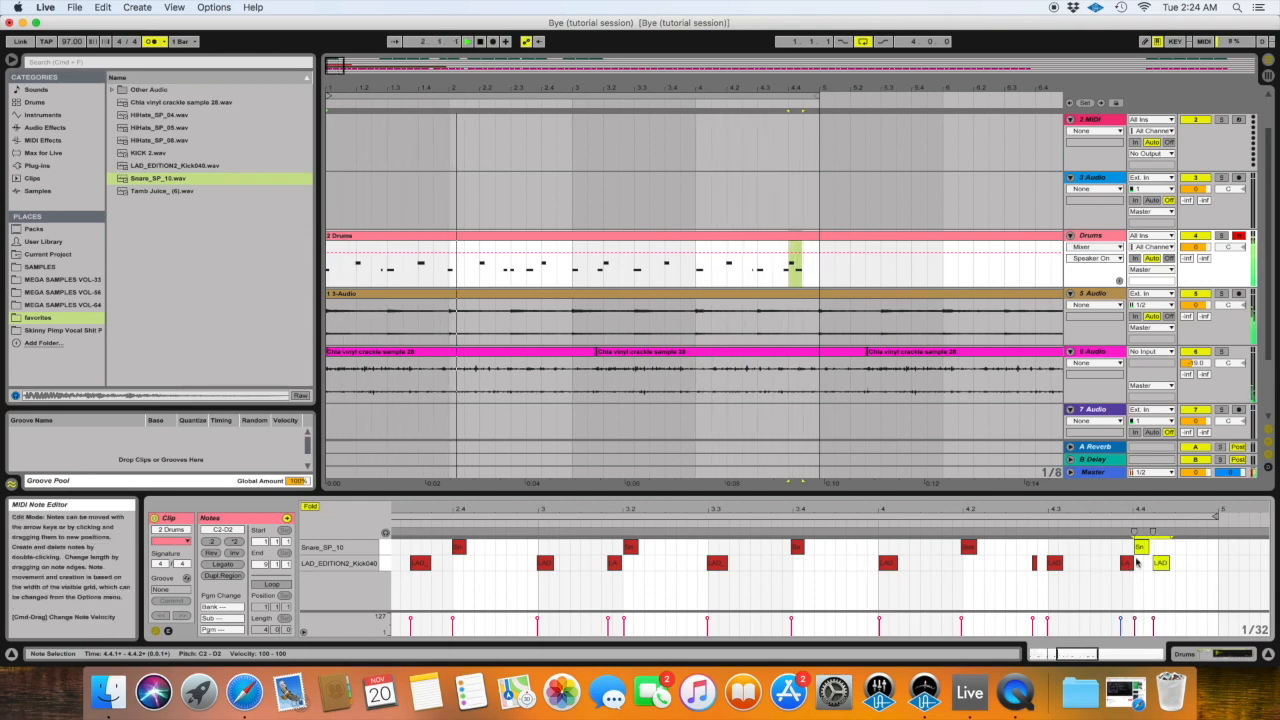
pyautogui.click(1140, 547)
pyautogui.moveTo(1144, 551); pyautogui.dragTo(1141, 550)
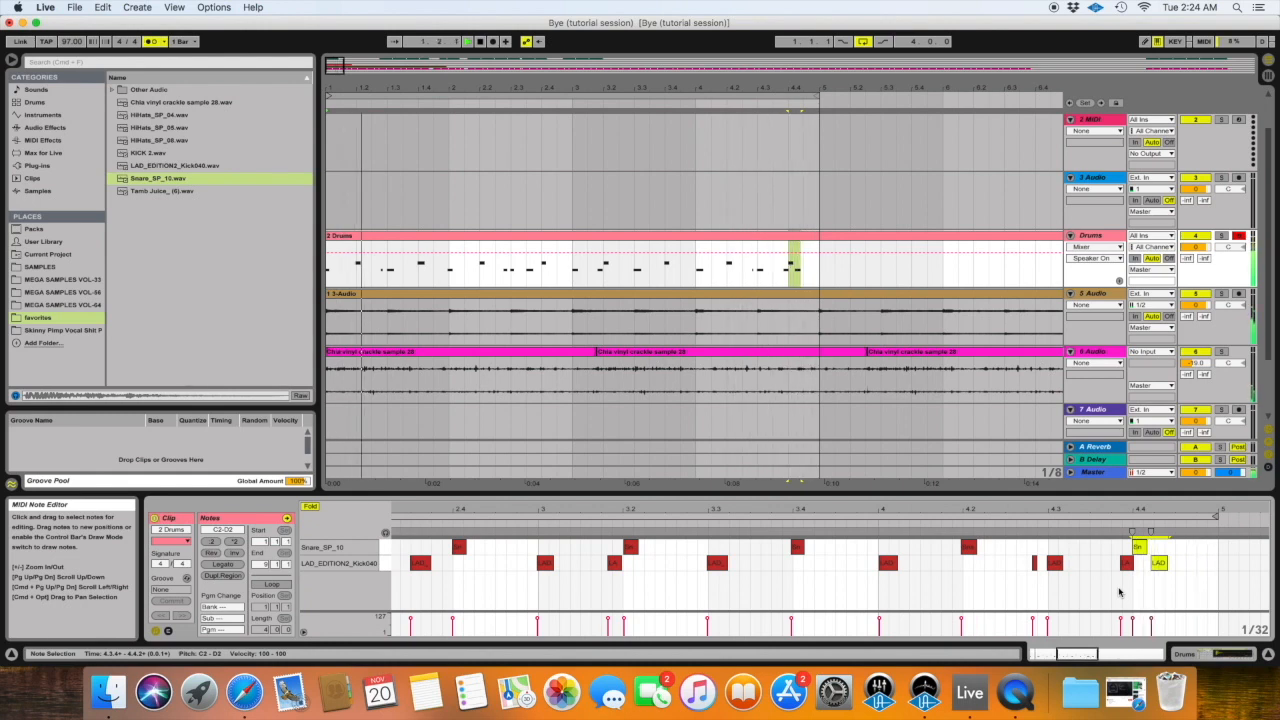
pyautogui.press('space')
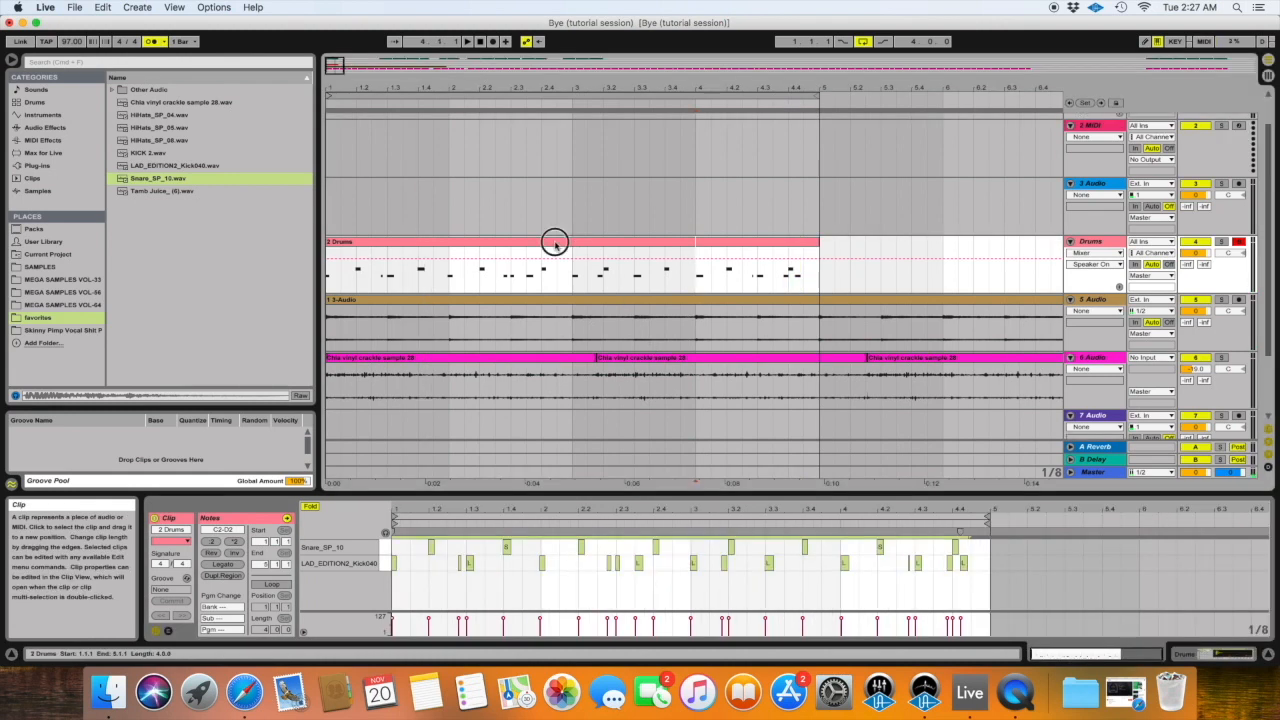
# - Quantize all notes in the Drums clip to 1/16, adjusting the note starts by an amount of 40%
pyautogui.click(552, 242)
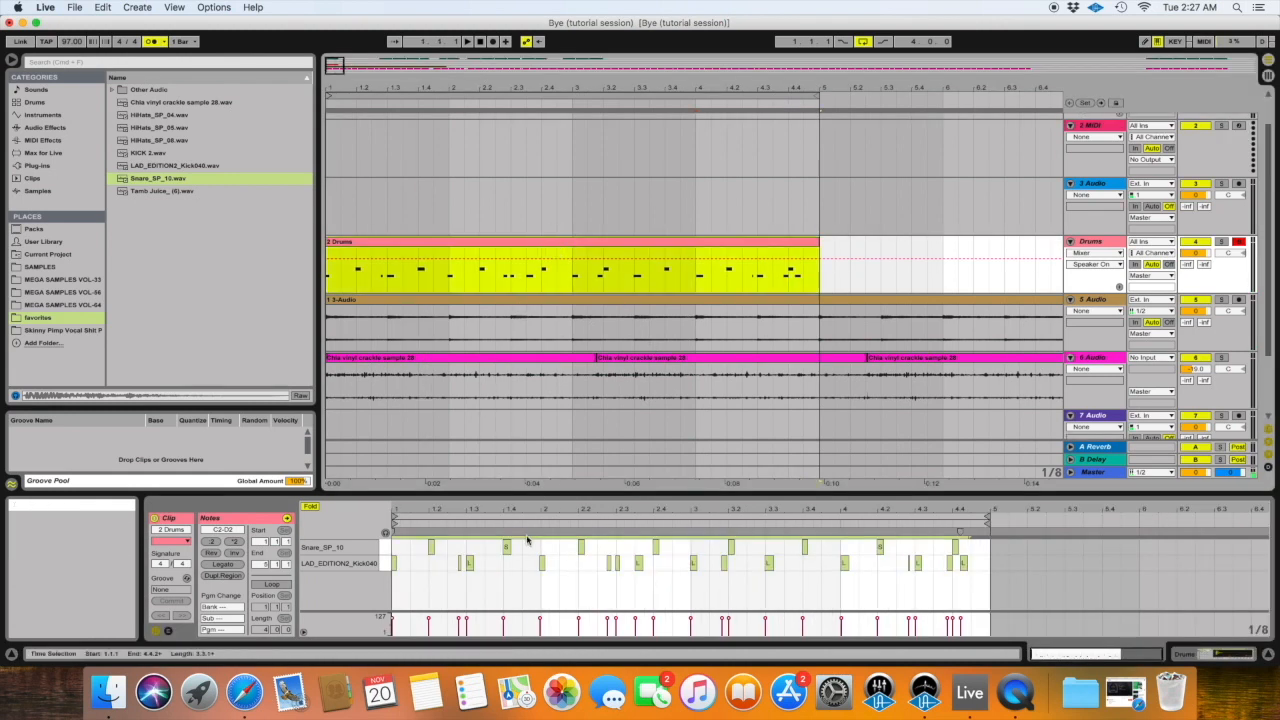
pyautogui.click(571, 565)
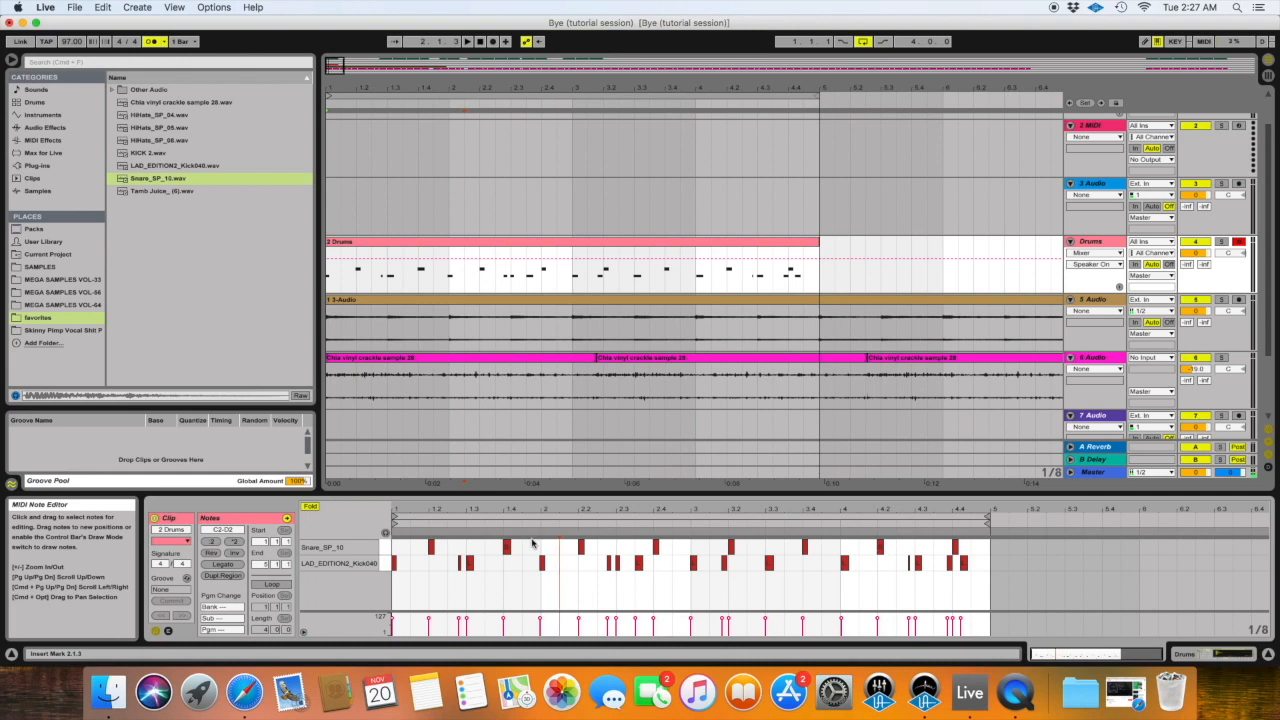
pyautogui.press('super+a')
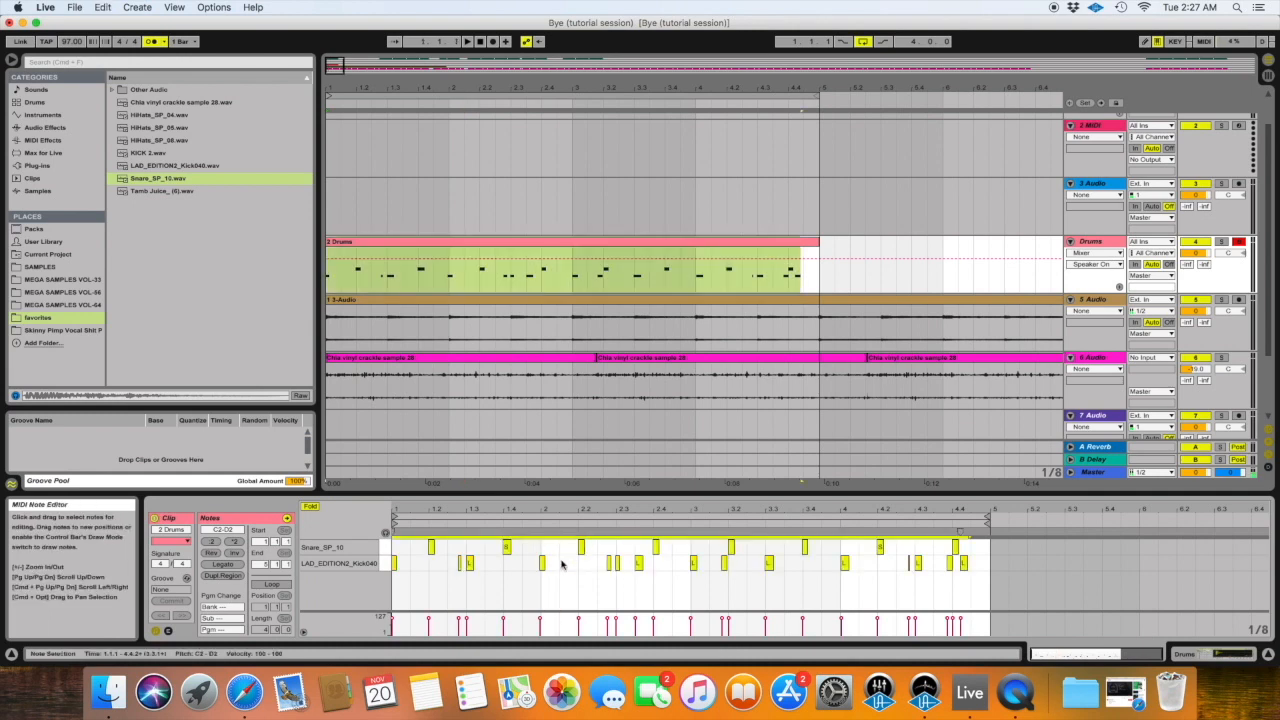
pyautogui.rightClick(562, 565)
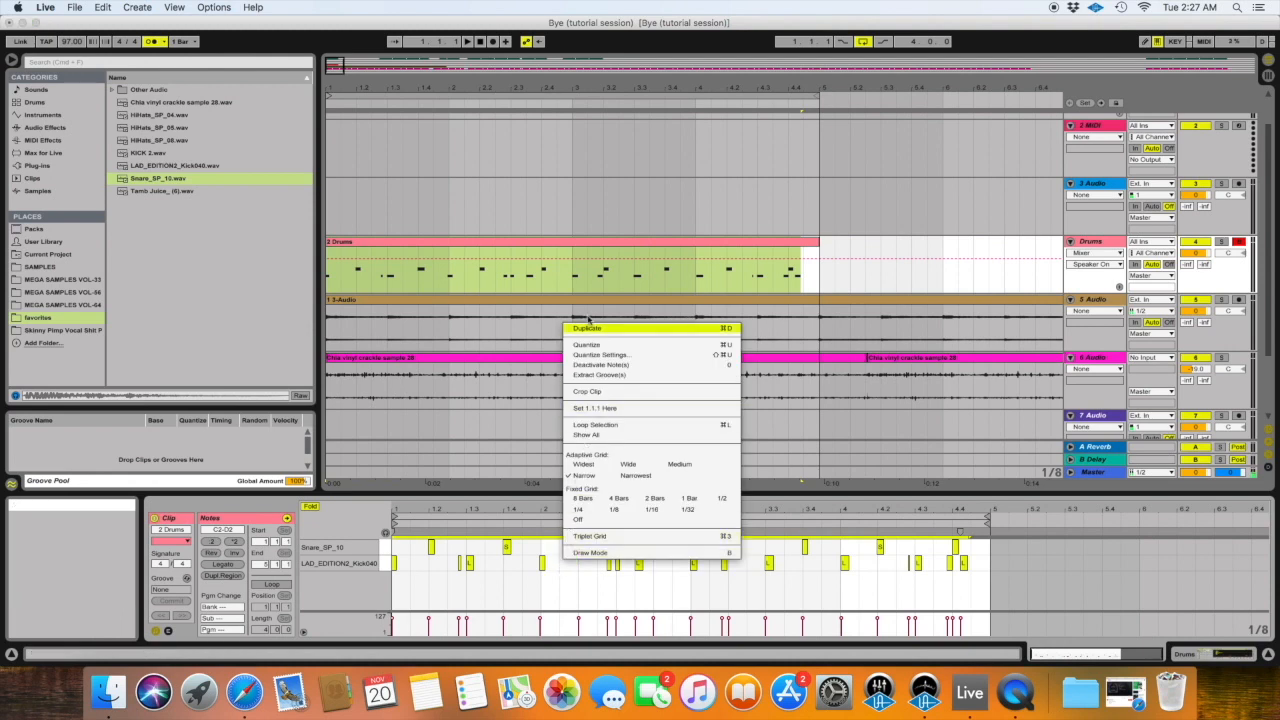
pyautogui.click(598, 355)
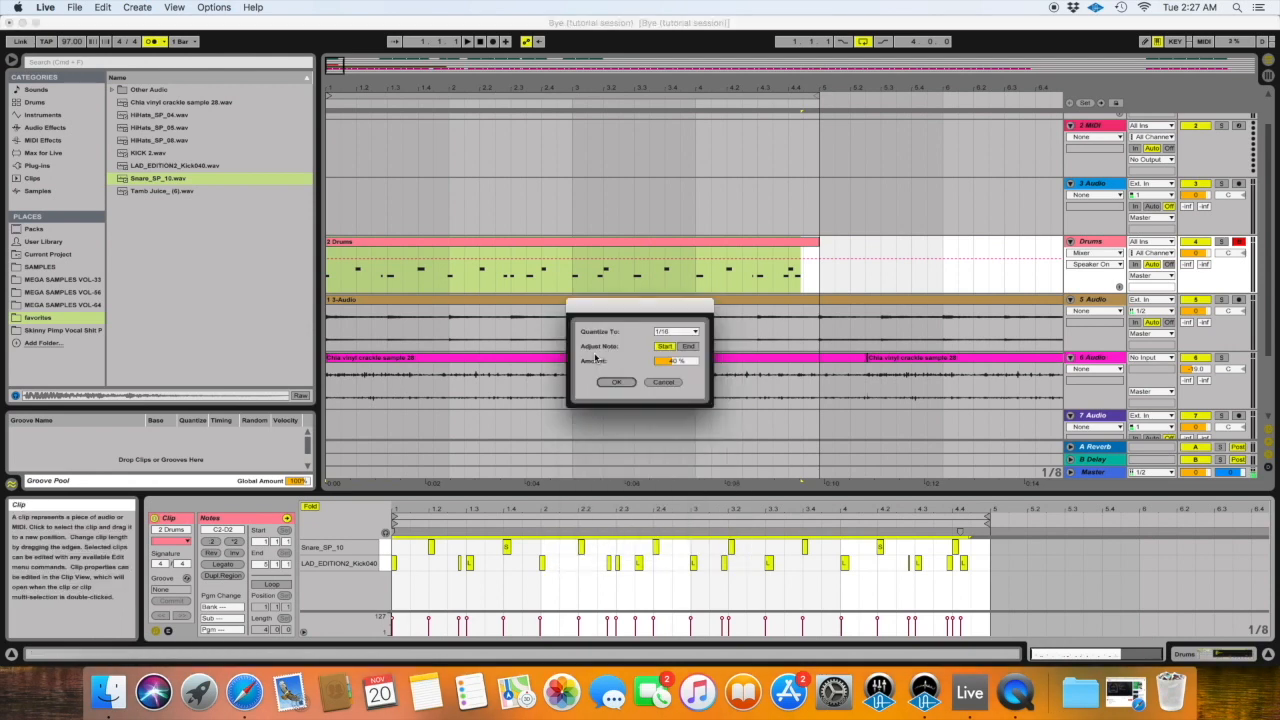
pyautogui.click(665, 333)
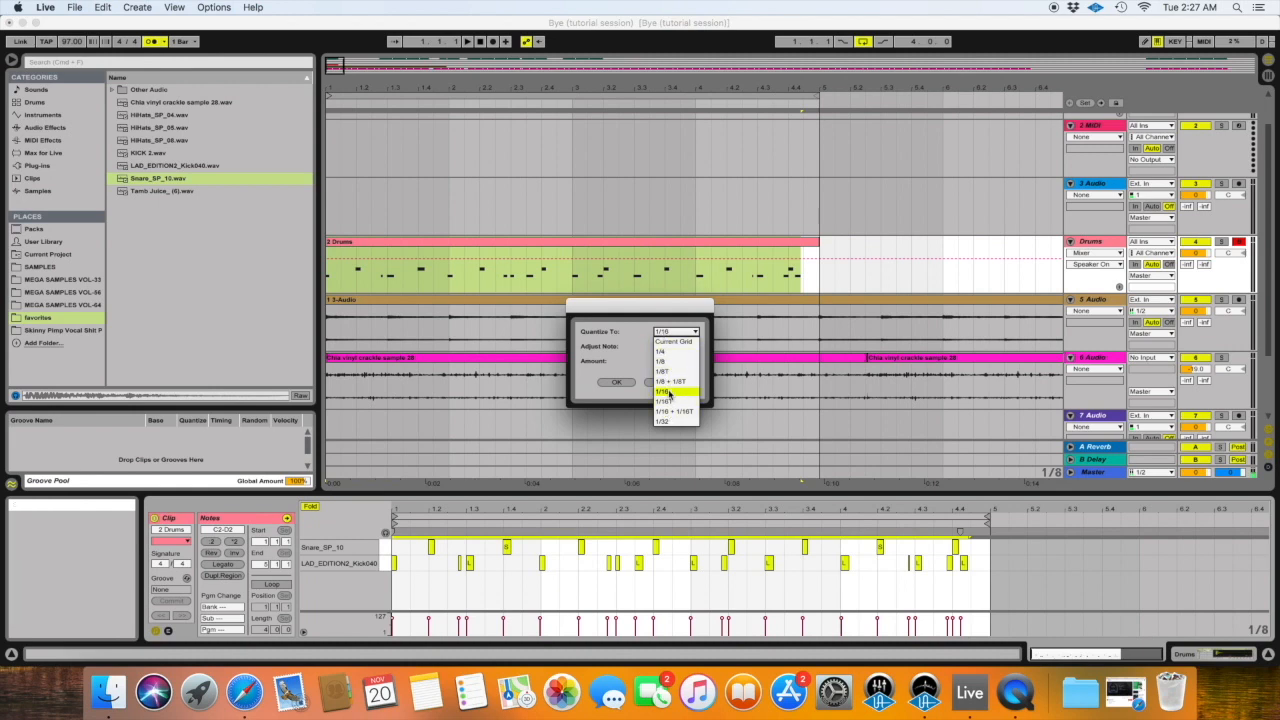
pyautogui.click(668, 392)
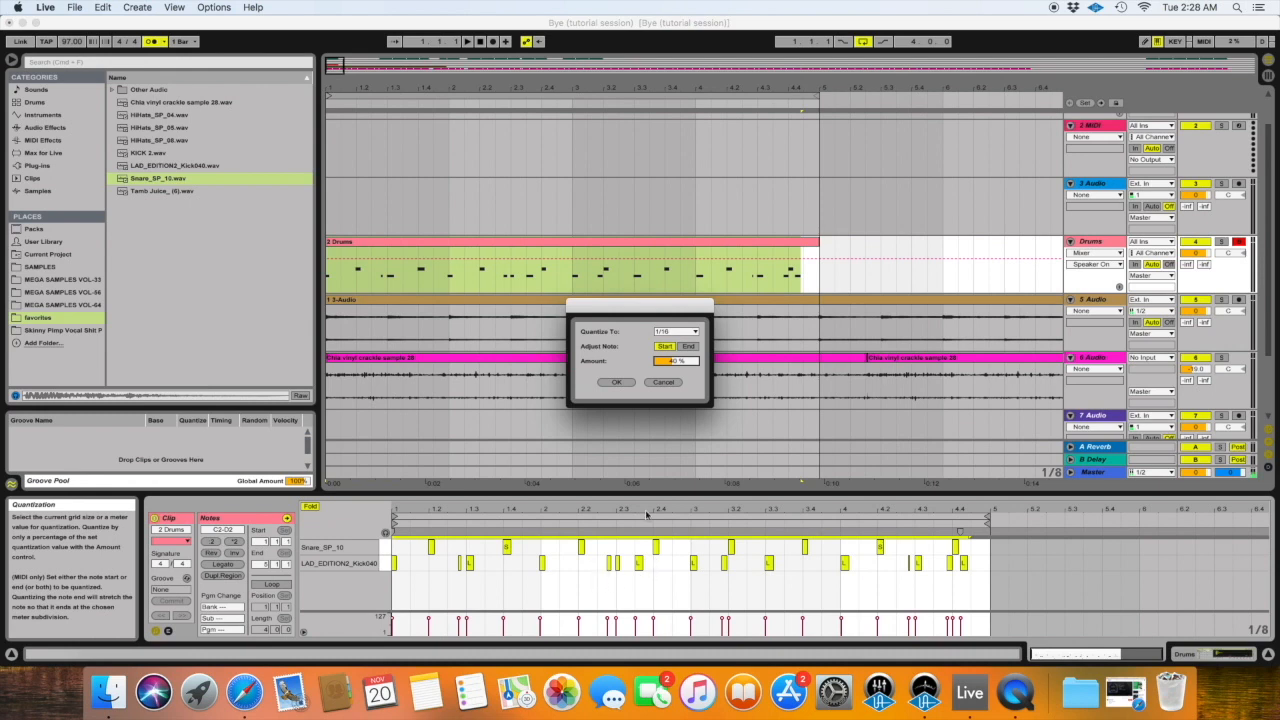
pyautogui.click(614, 382)
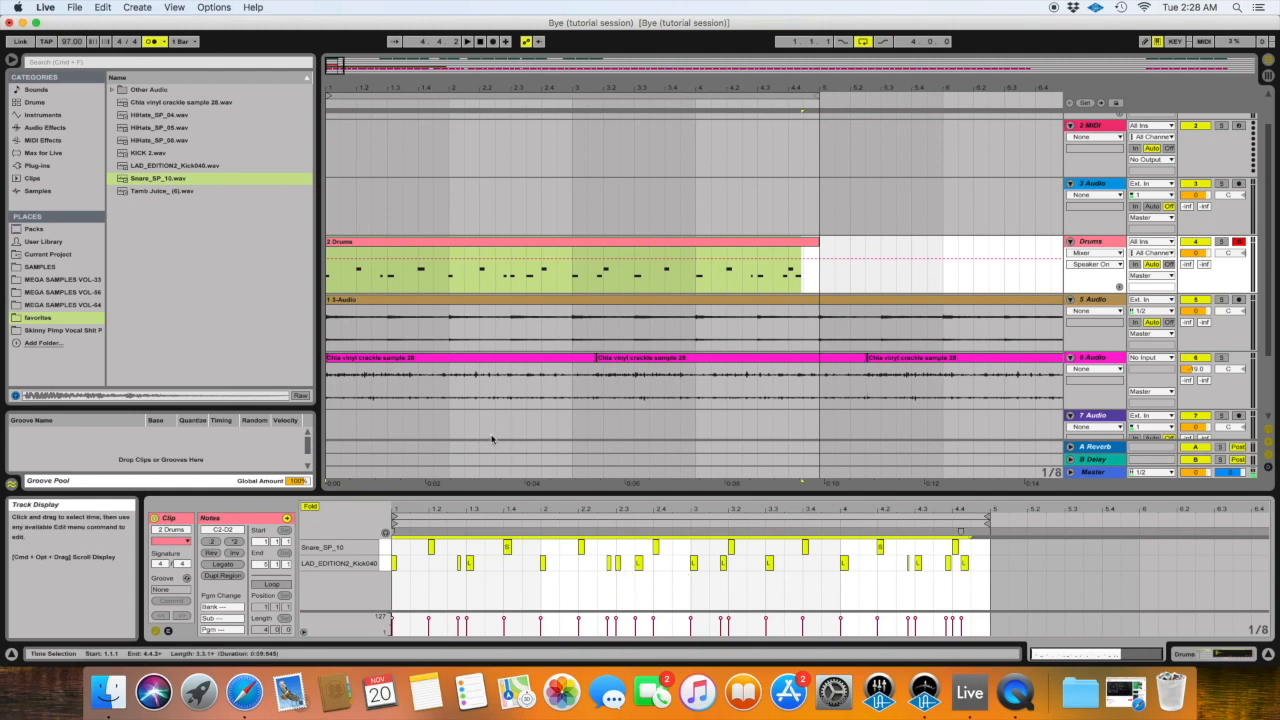
# - Play back the quantized Drums clip from bar 1 to hear its timing
pyautogui.click(397, 240)
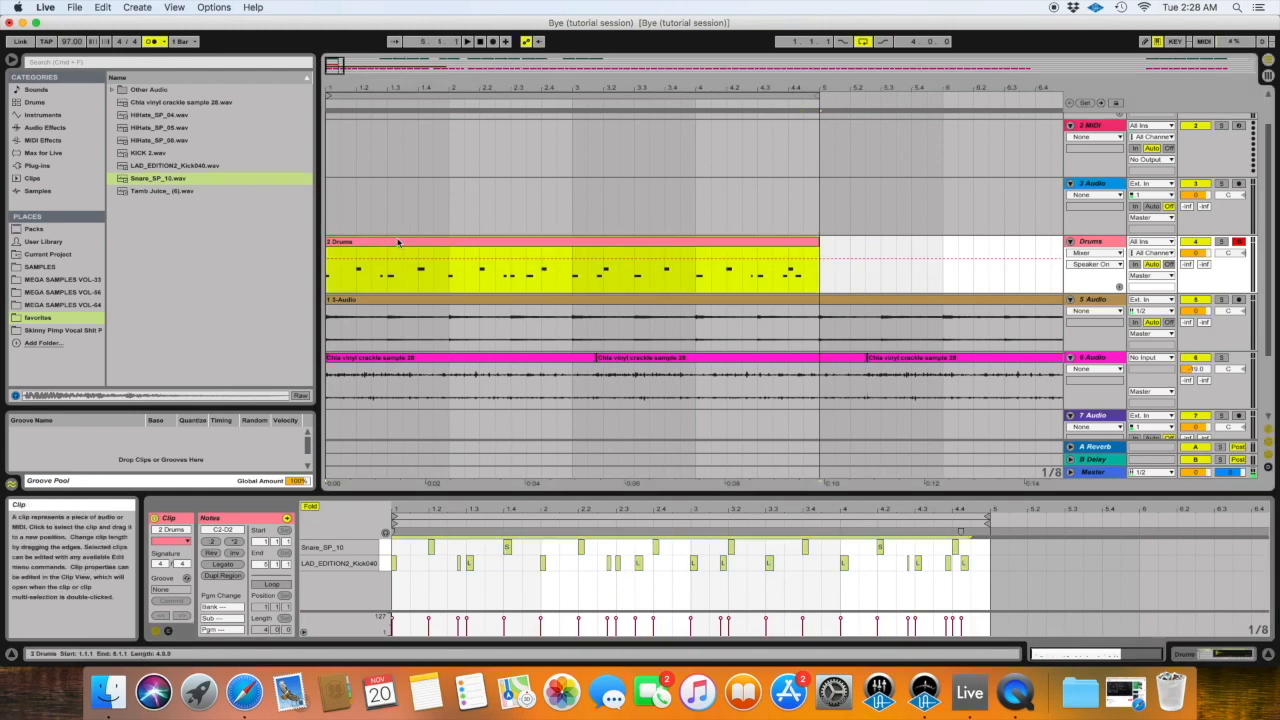
pyautogui.scroll(-2, 372, 232)
pyautogui.press('space')
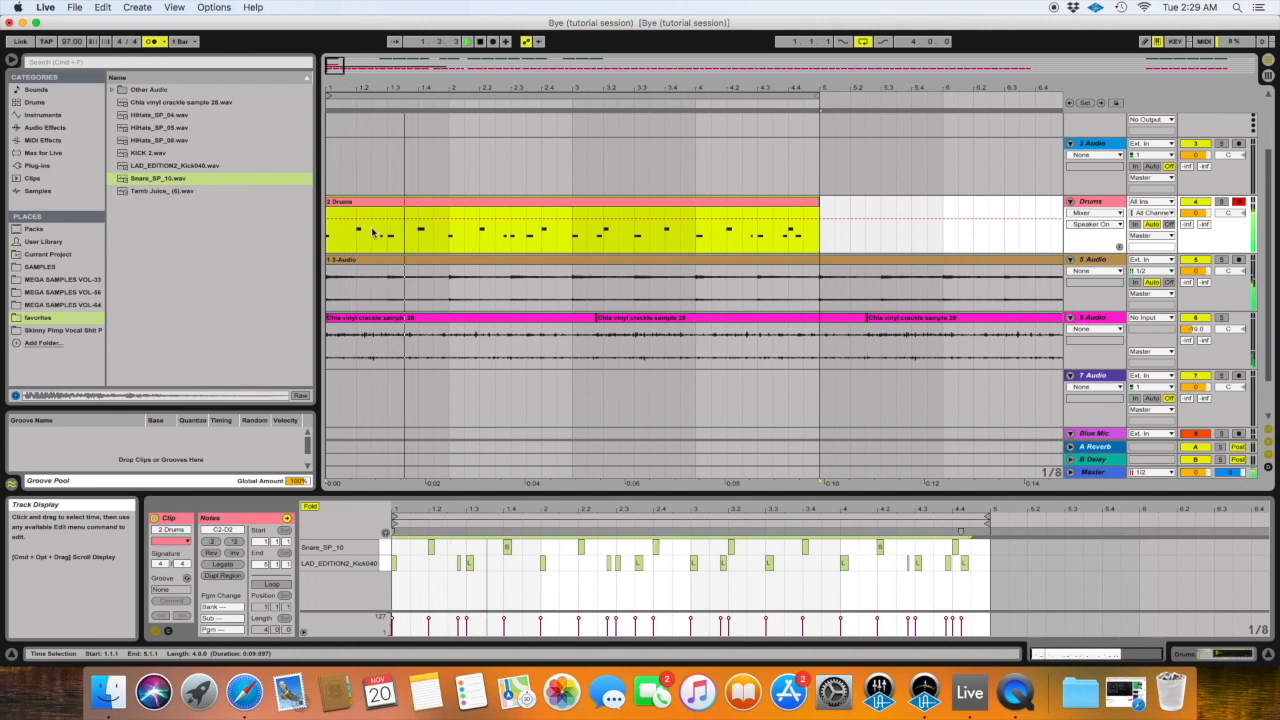